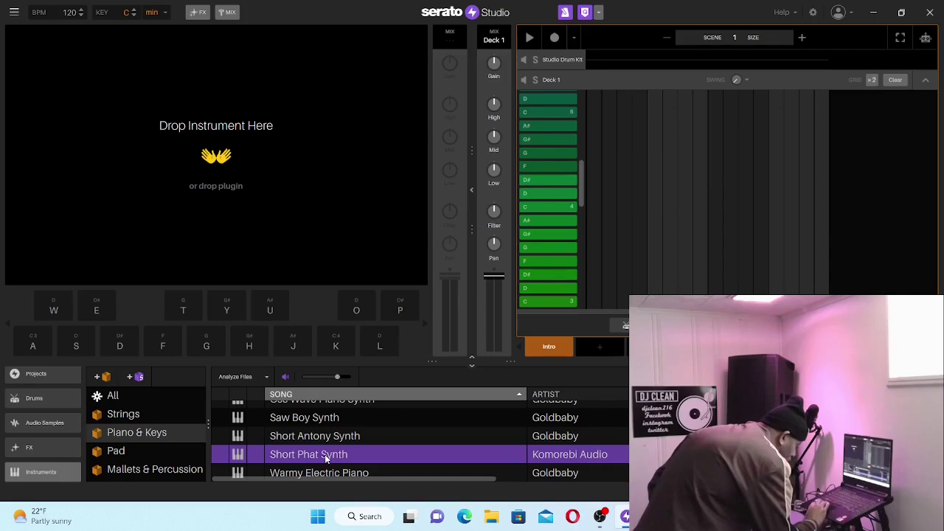
# - Load the Short Phat Synth instrument into the empty deck and try out a riff on the low D# and D notes
pyautogui.moveTo(325, 454); pyautogui.dragTo(225, 177)
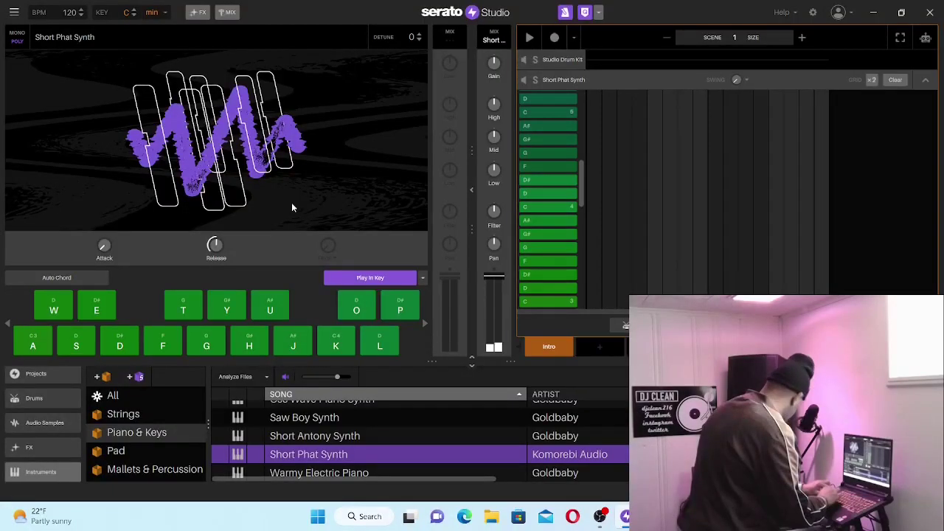
pyautogui.press('d')
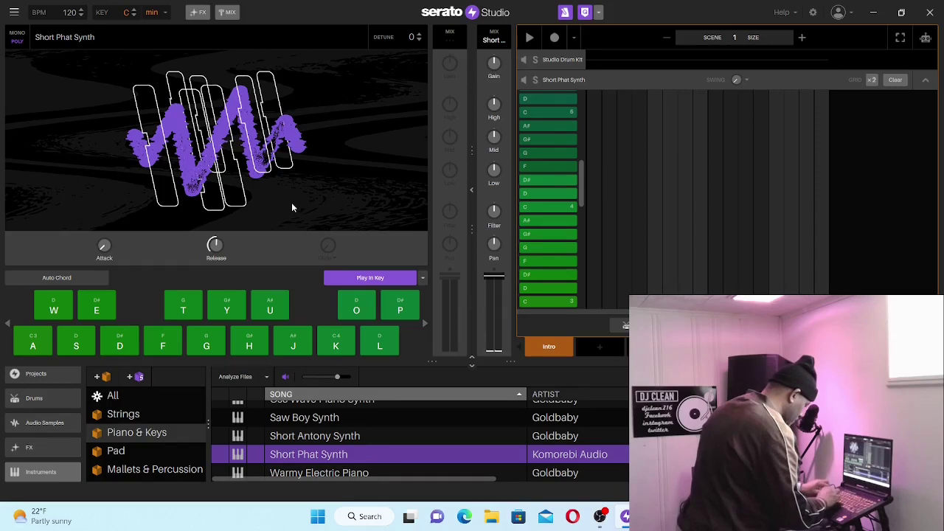
pyautogui.press('d')
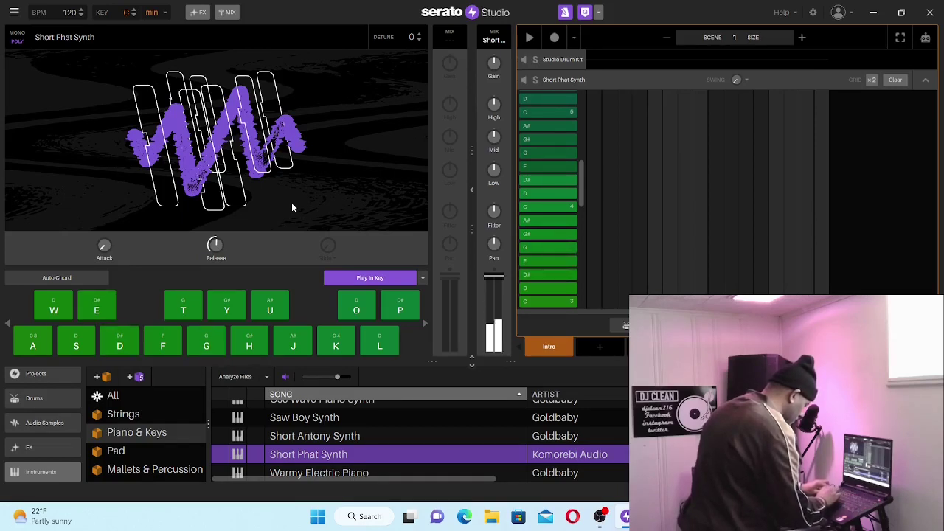
pyautogui.press('d')
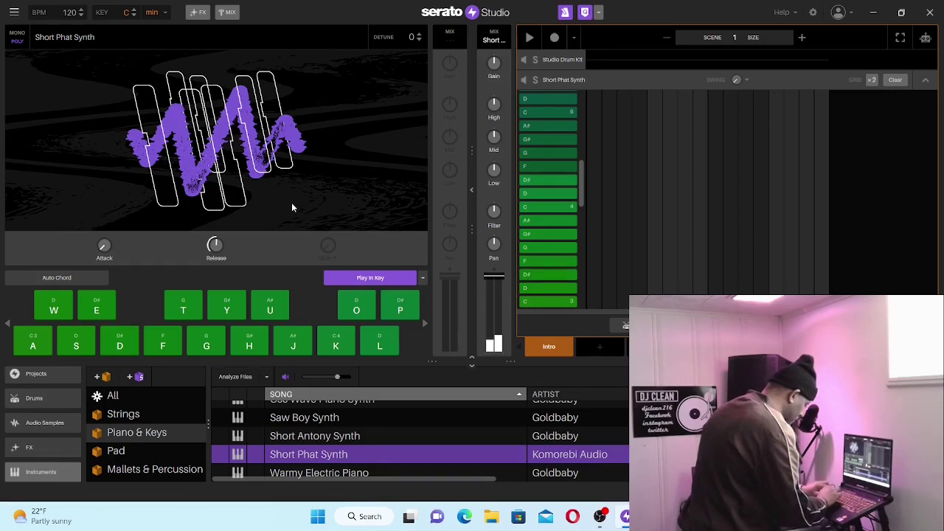
pyautogui.press('s')
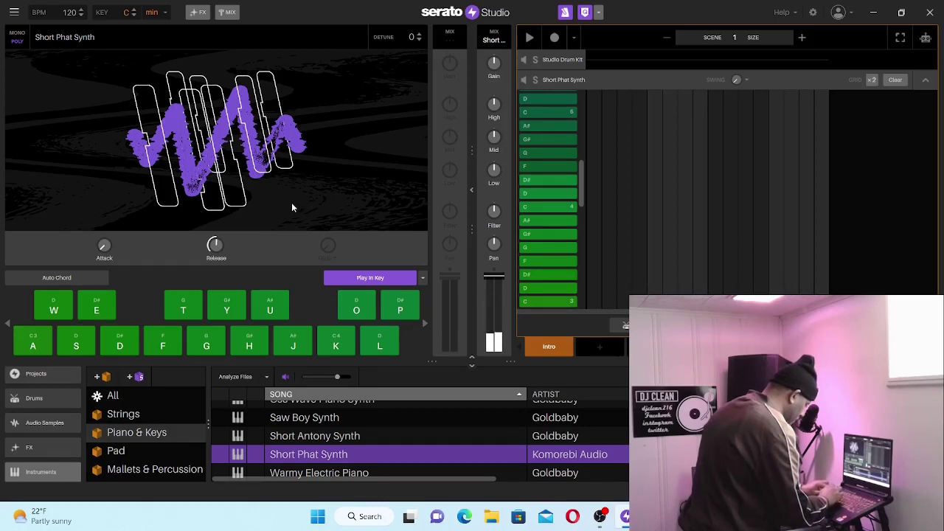
pyautogui.press('d')
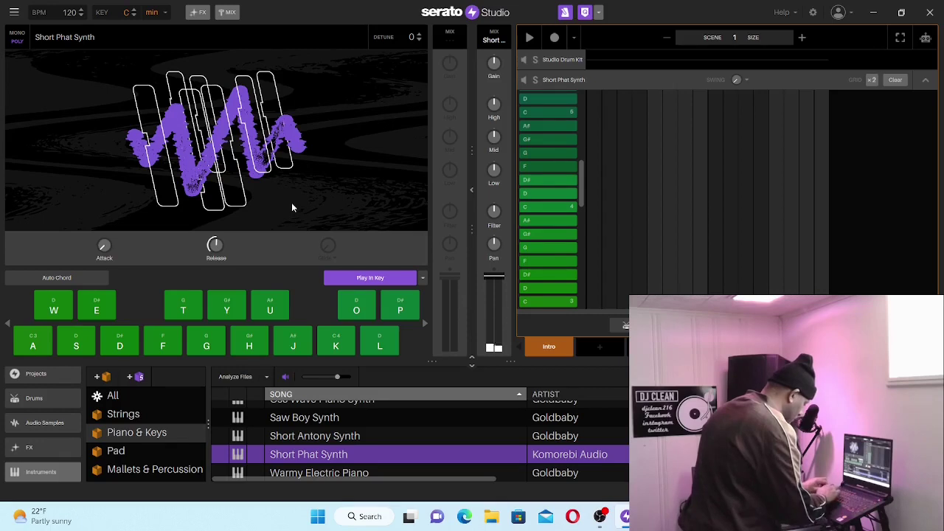
pyautogui.press('d')
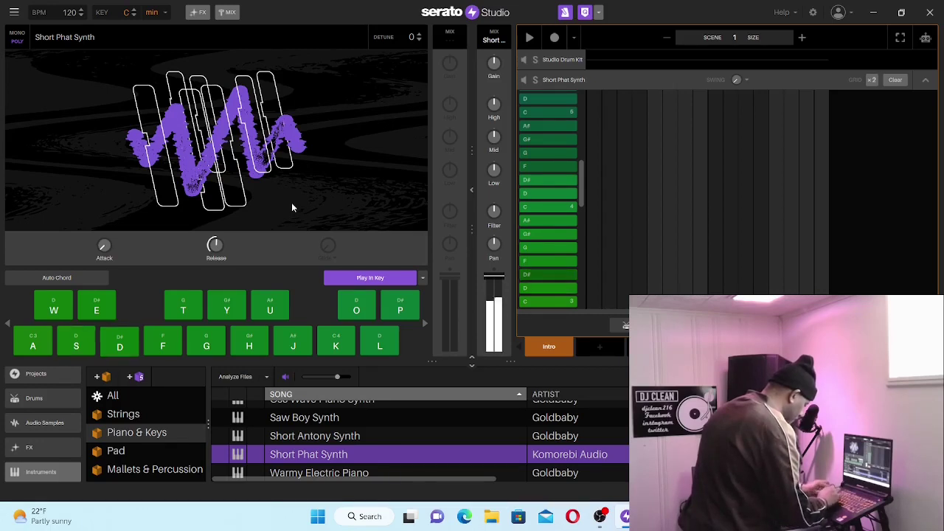
pyautogui.press('s')
pyautogui.press('d')
pyautogui.press('s')
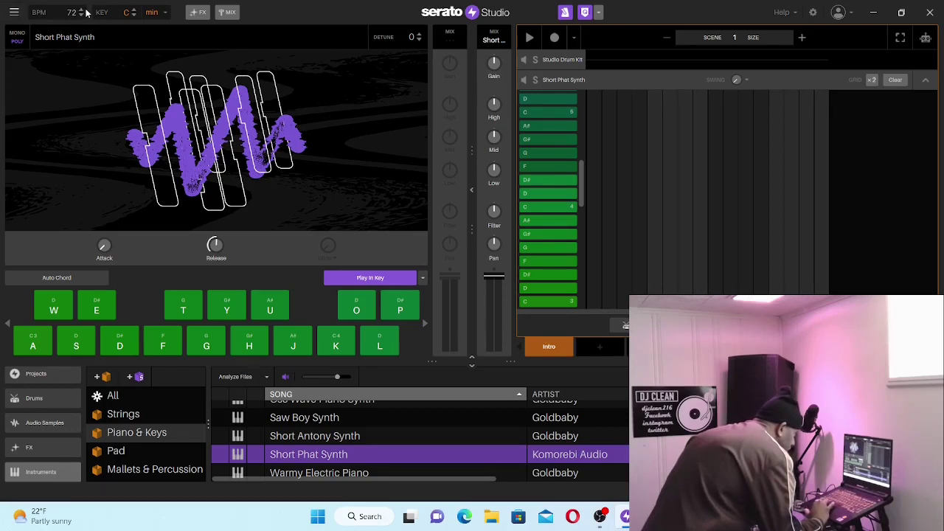
# - Set the project tempo to 73 BPM and rehearse the low D# and D riff, including once with the scene playing
pyautogui.click(13, 17)
pyautogui.moveTo(62, 35)
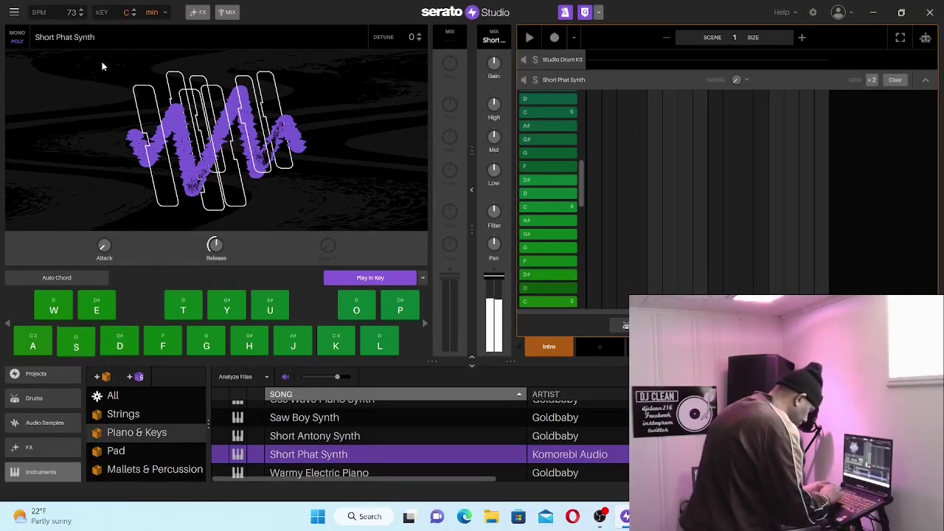
pyautogui.press('e')
pyautogui.press('s')
pyautogui.press('e')
pyautogui.press('a')
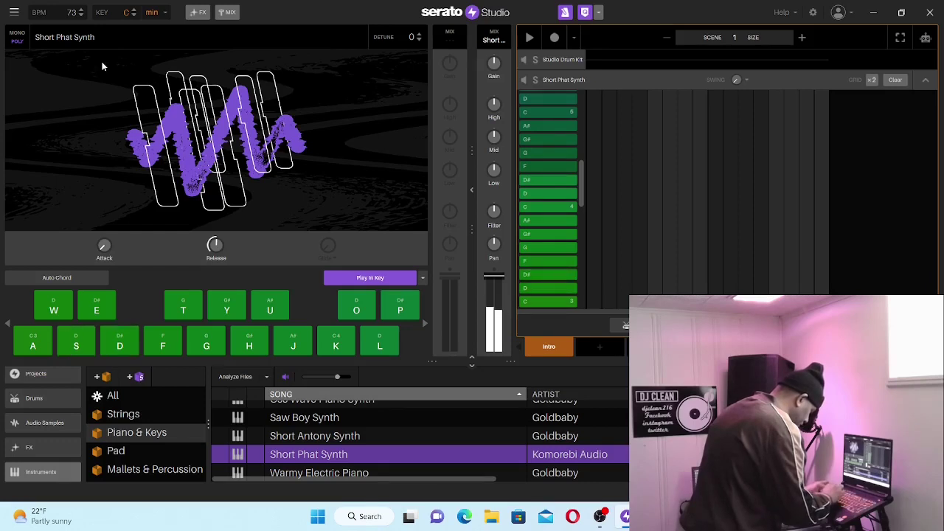
pyautogui.press('e')
pyautogui.press('s')
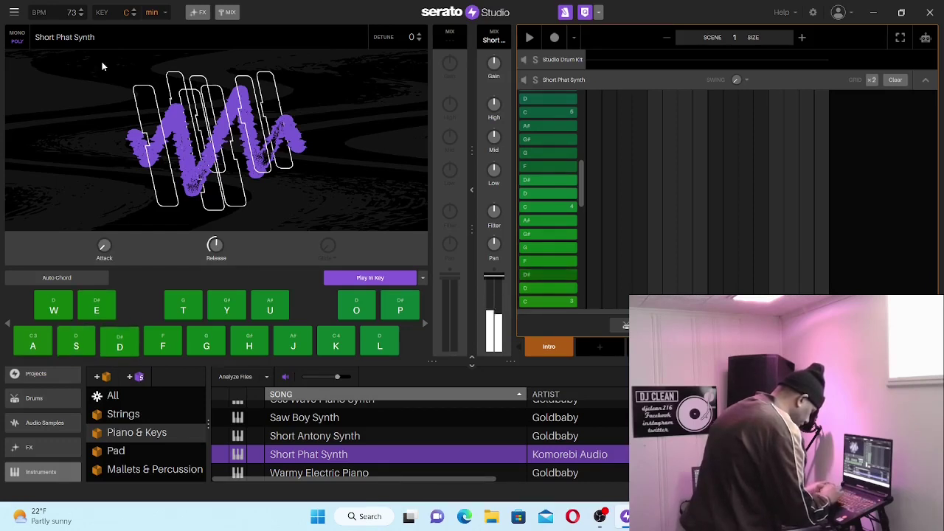
pyautogui.press('s')
pyautogui.press('e')
pyautogui.press('e')
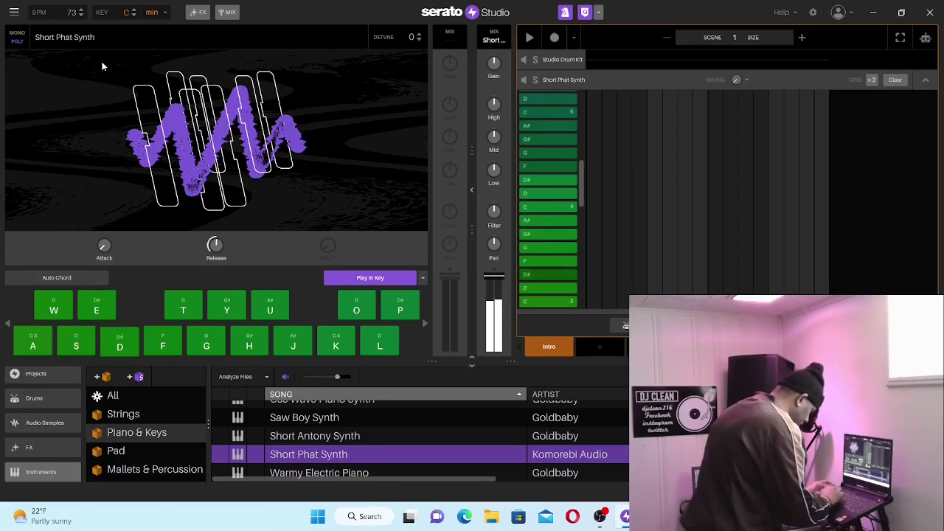
pyautogui.press('s')
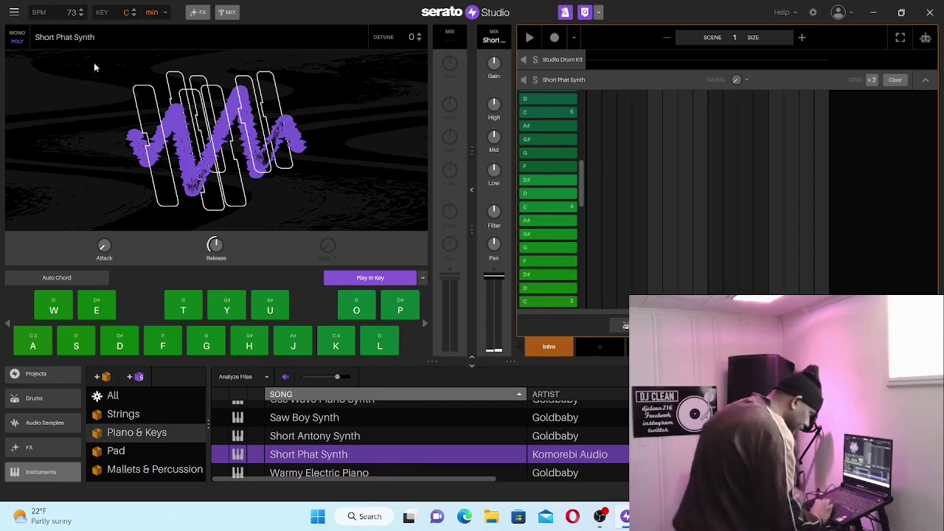
pyautogui.click(529, 39)
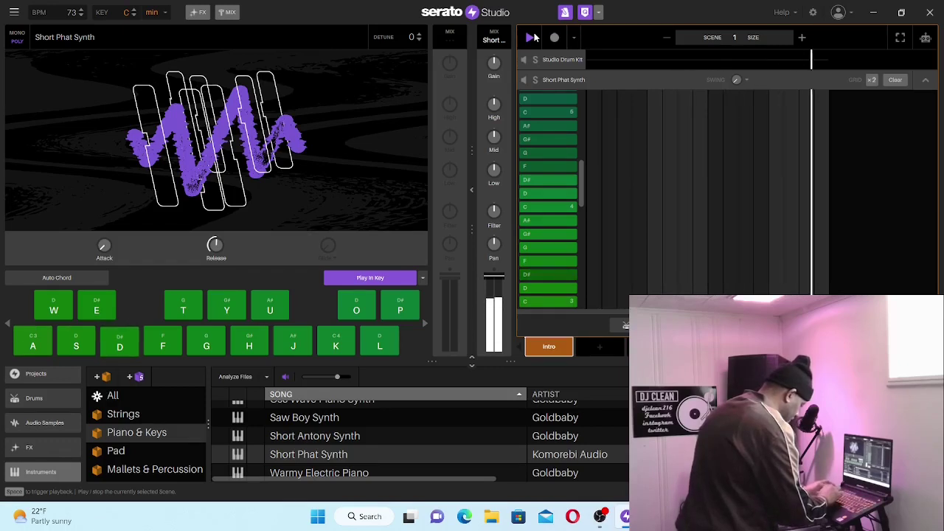
pyautogui.click(533, 37)
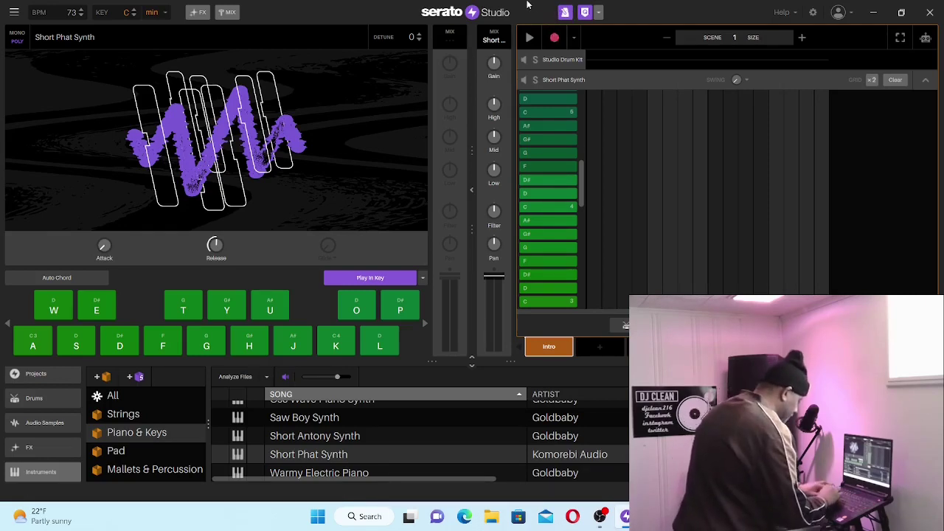
# - Record the Short Phat Synth riff of alternating low D# and D notes into the scene
pyautogui.press('space')
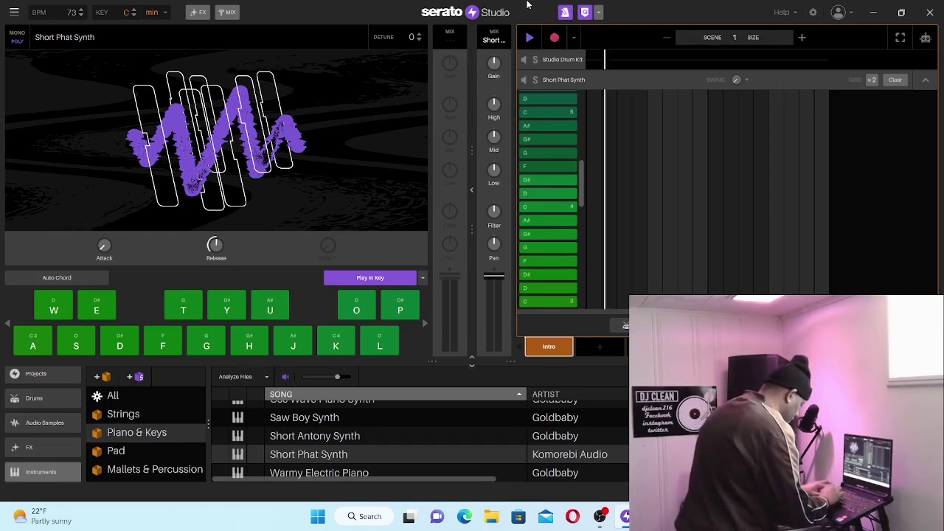
pyautogui.press('d')
pyautogui.press('s')
pyautogui.press('d')
pyautogui.press('s')
pyautogui.press('d')
pyautogui.press('e')
pyautogui.press('s')
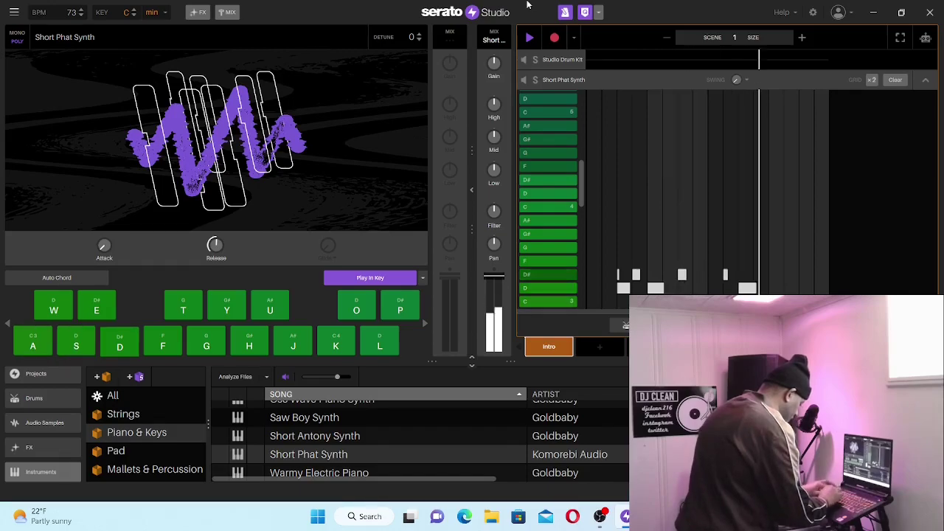
pyautogui.press('e')
pyautogui.press('s')
pyautogui.press('e')
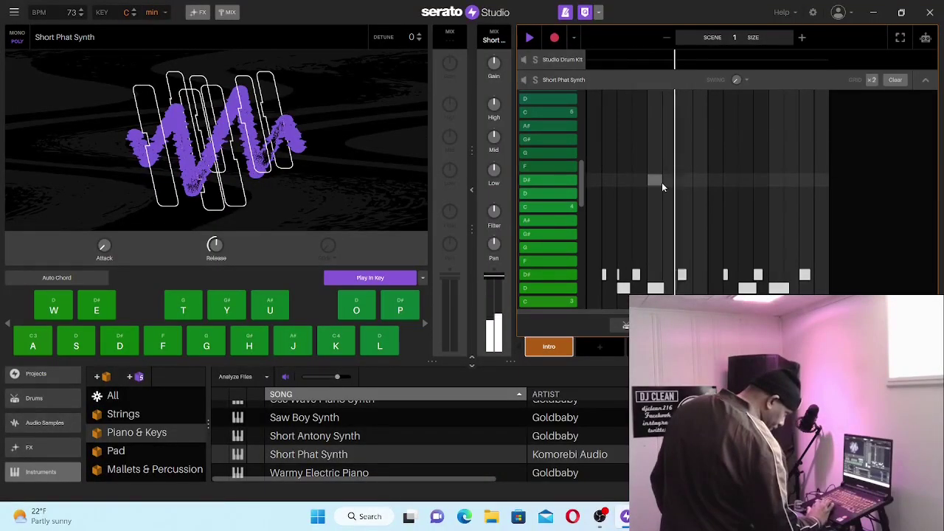
pyautogui.press('space')
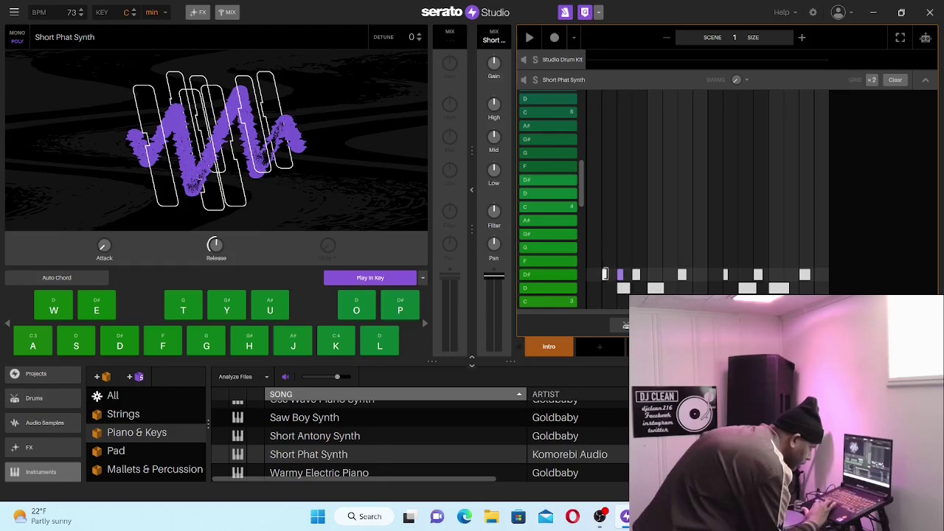
# - Tidy the timing and lengths of the recorded low D# notes in the piano roll and play the scene back
pyautogui.click(605, 274)
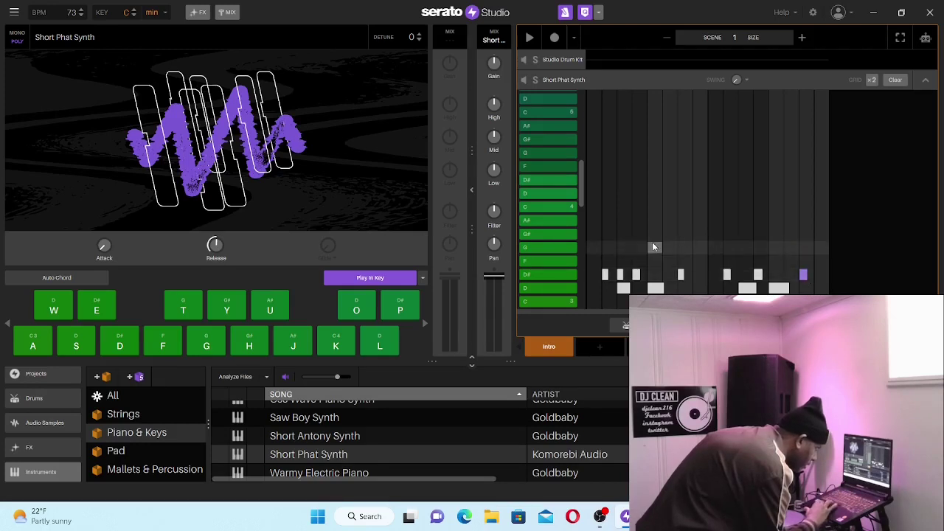
pyautogui.click(759, 274)
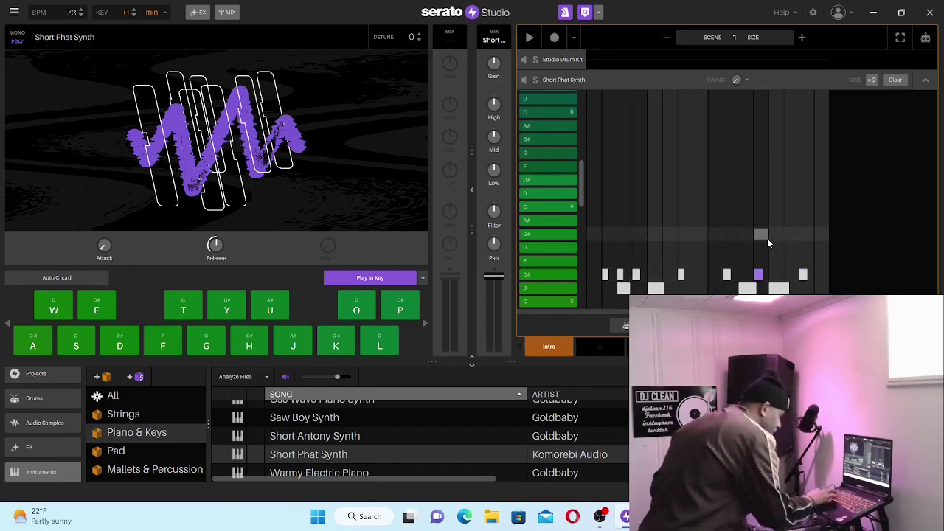
pyautogui.press('space')
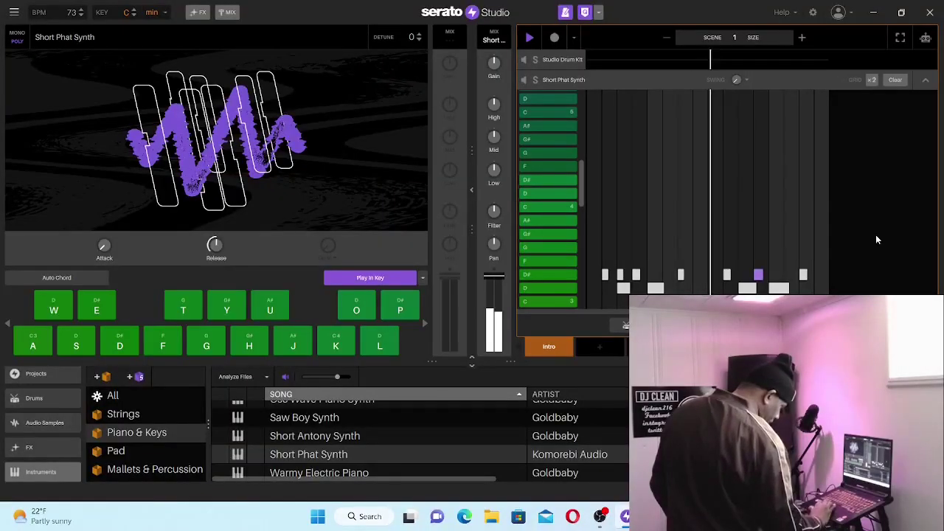
pyautogui.press('space')
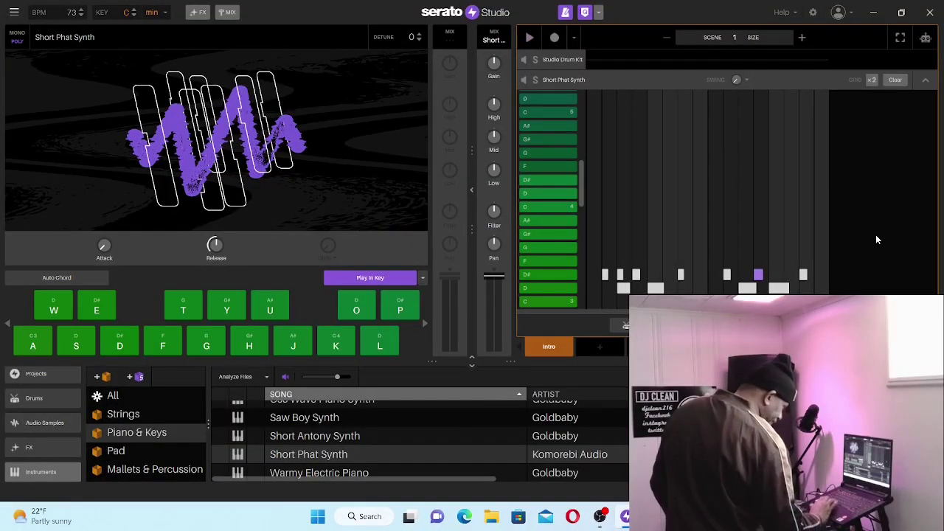
pyautogui.click(704, 209)
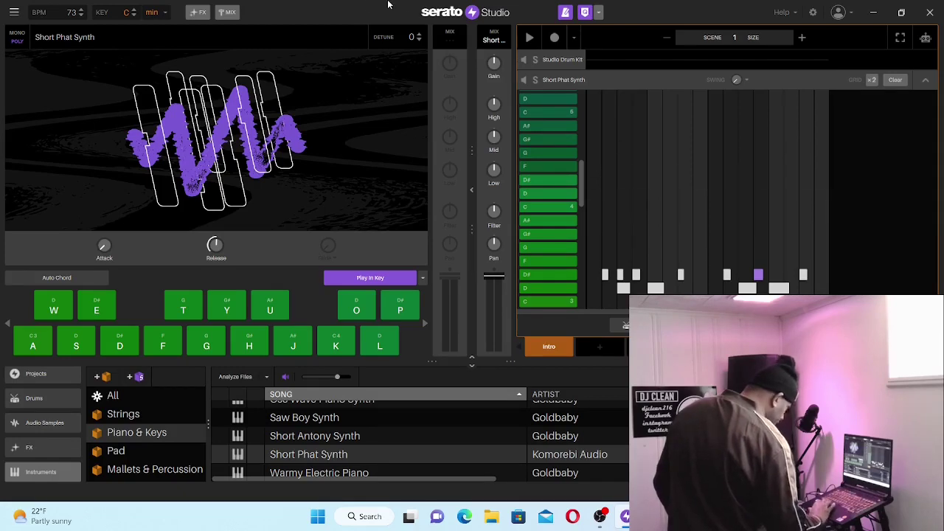
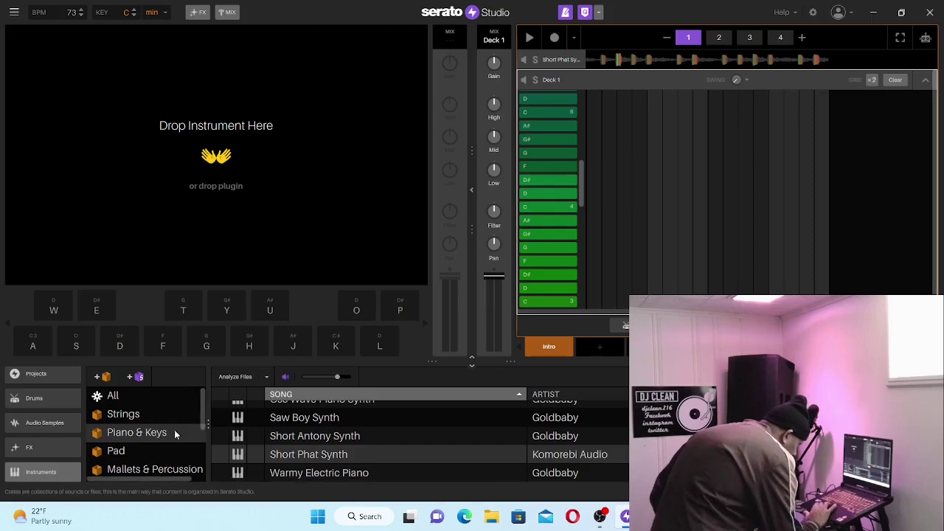
# - Browse the Piano & Keys instruments and load Dark Grime Synth into the new empty deck
pyautogui.click(284, 419)
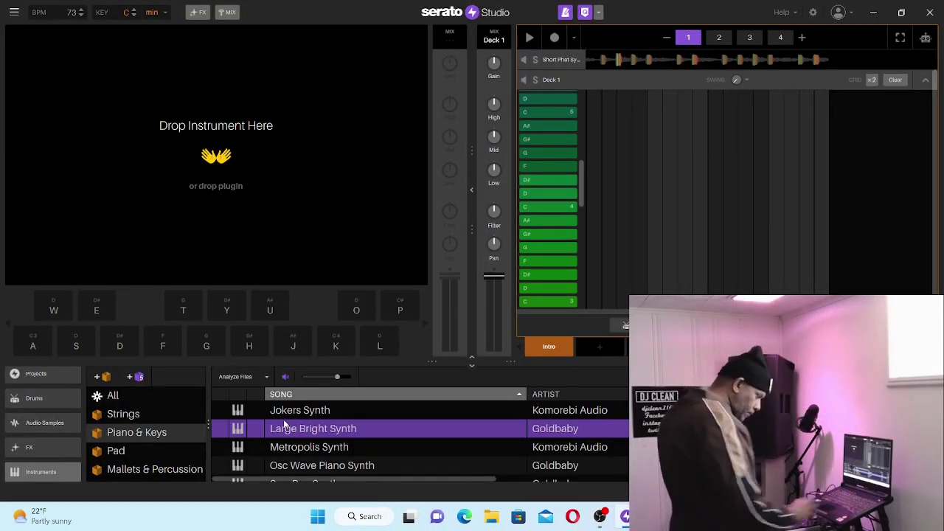
pyautogui.press('Up')
pyautogui.press('Up')
pyautogui.press('Up')
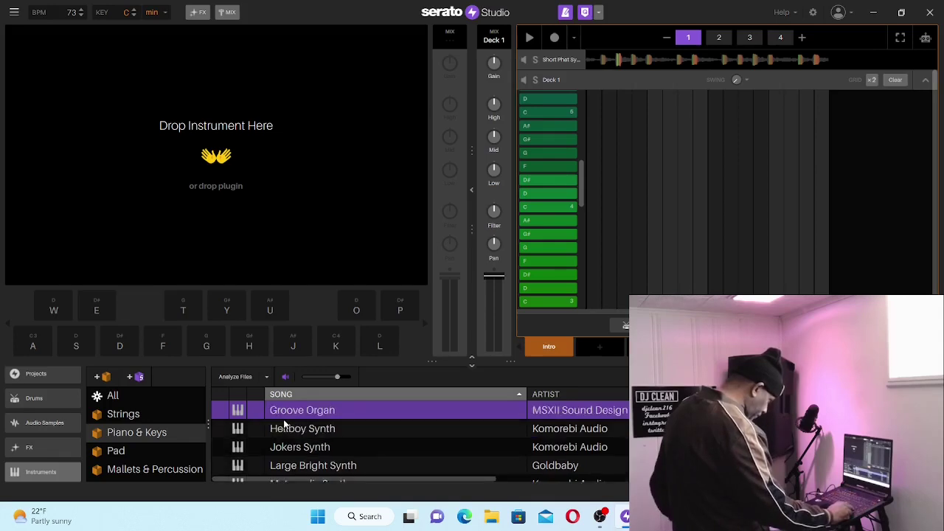
pyautogui.press('Up')
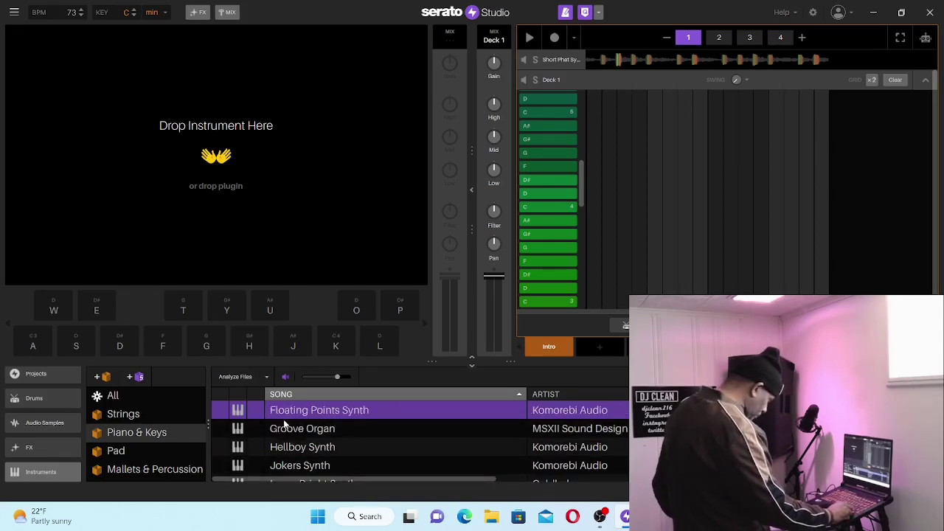
pyautogui.press('Up')
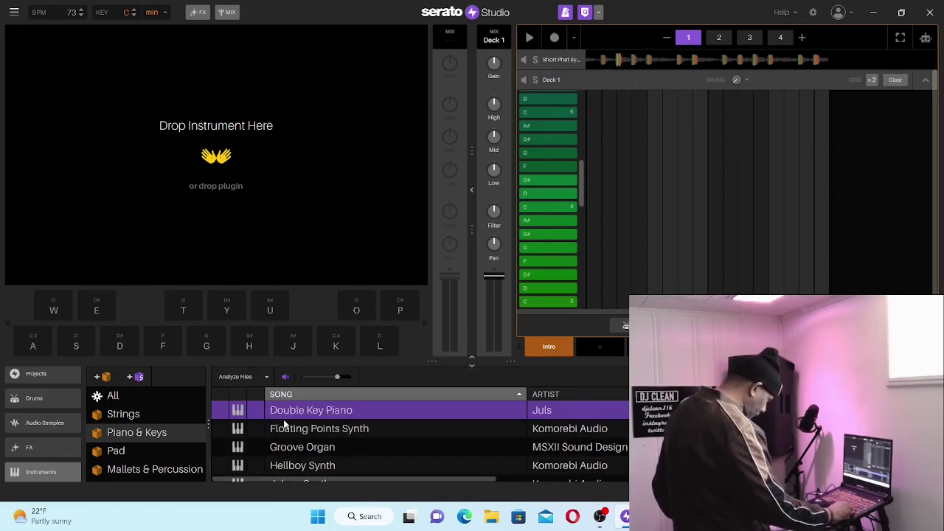
pyautogui.press('Up')
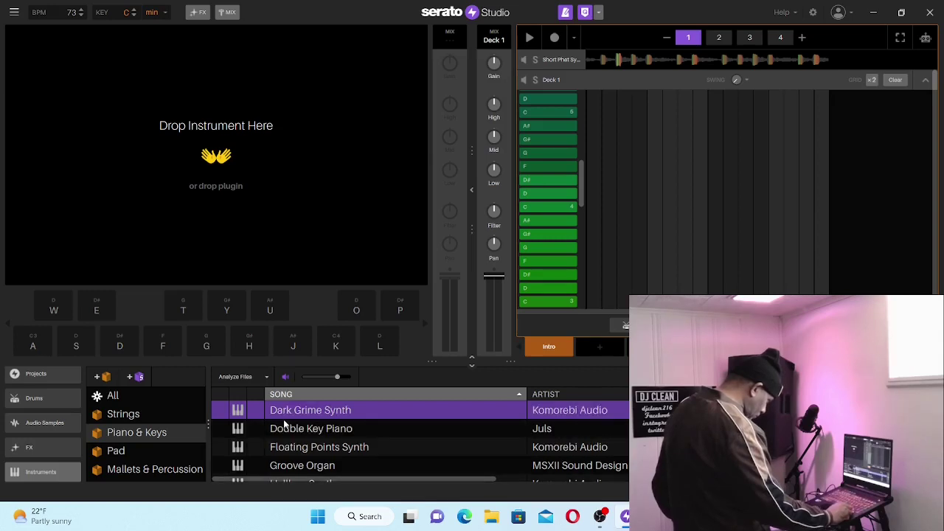
pyautogui.press('Down')
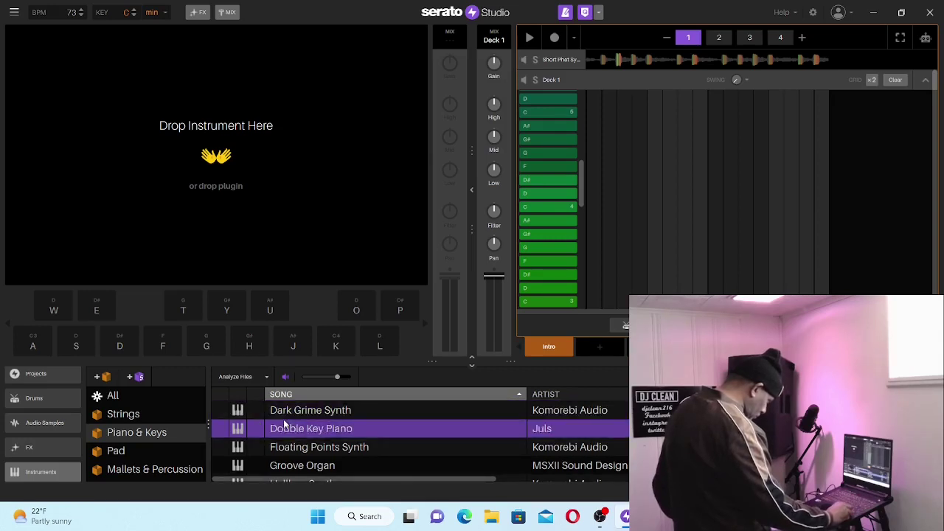
pyautogui.press('Up')
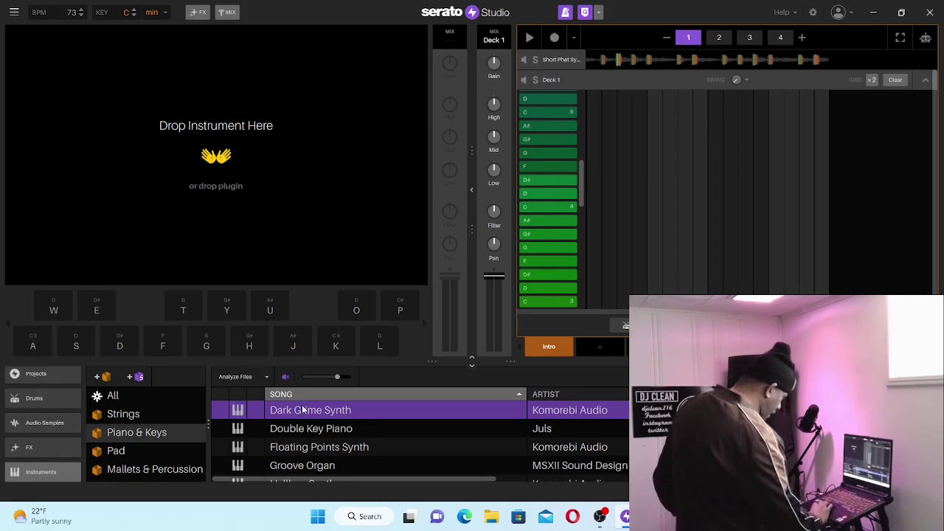
pyautogui.moveTo(305, 411); pyautogui.dragTo(218, 177)
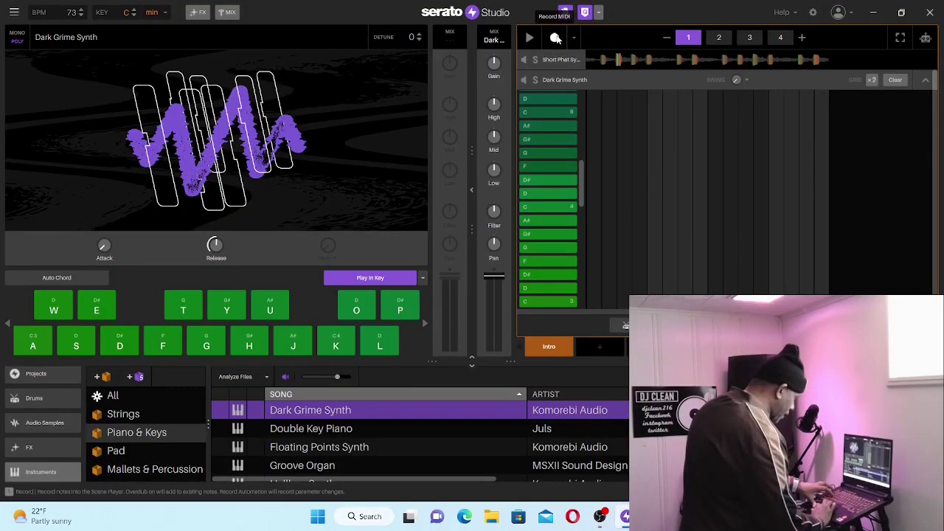
# - Record a Dark Grime Synth part with long C3, D# and D notes into the scene and play it back
pyautogui.click(555, 38)
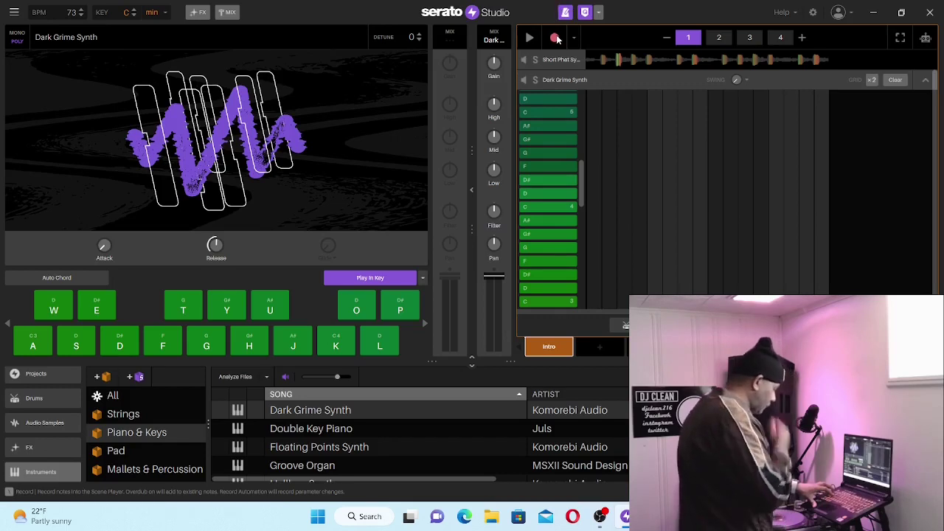
pyautogui.press('space')
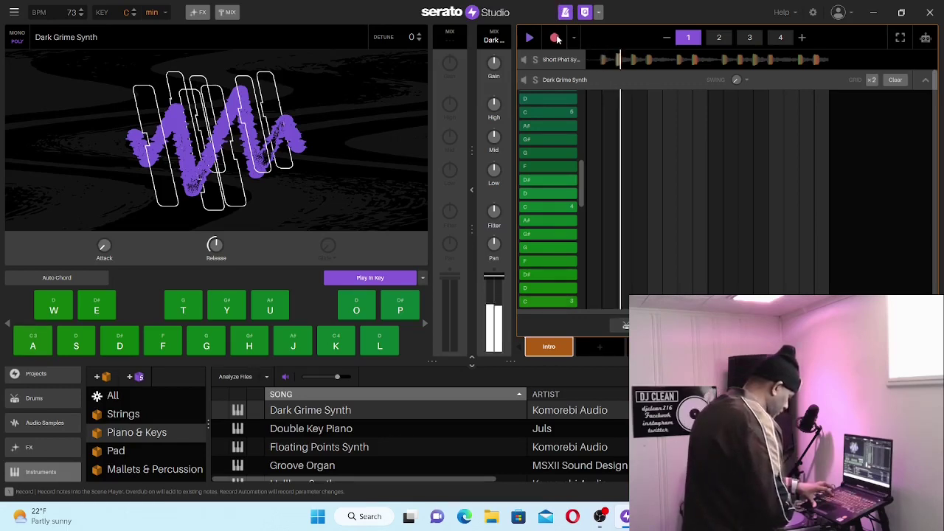
pyautogui.press('a')
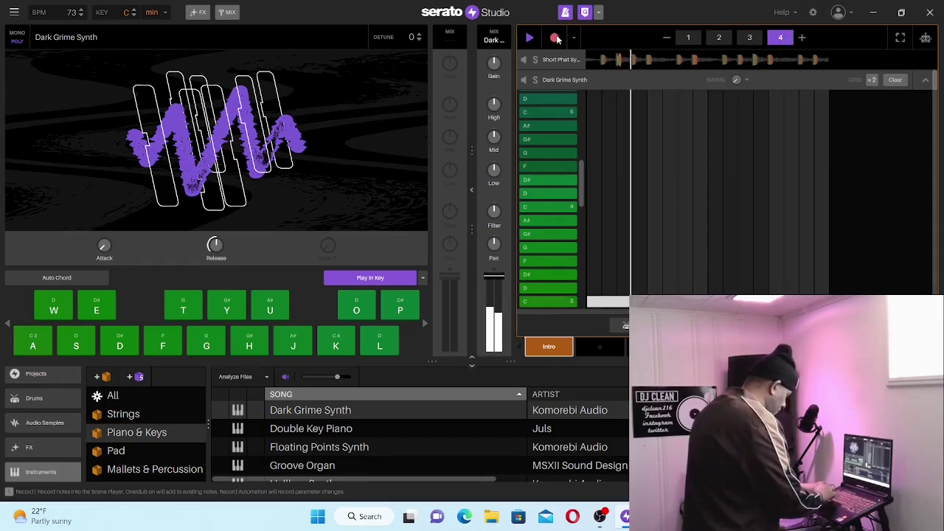
pyautogui.press('d')
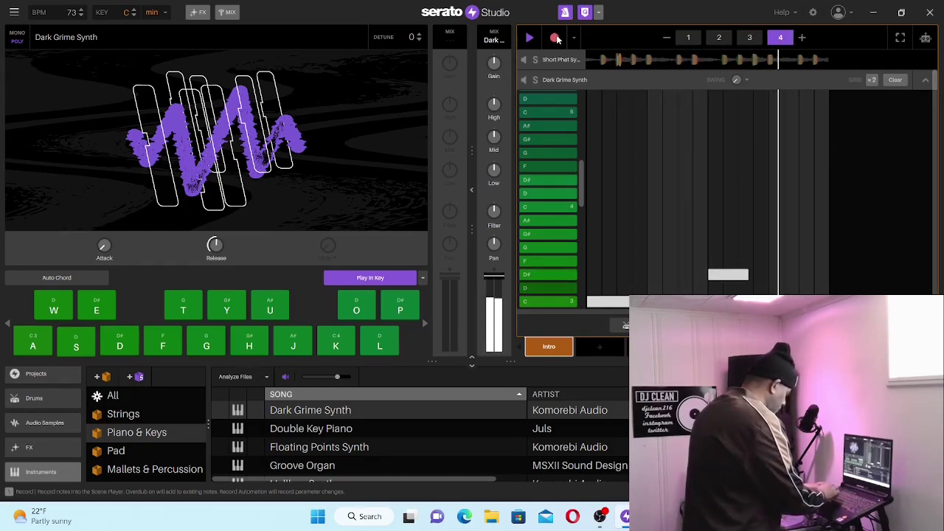
pyautogui.press('d')
pyautogui.press('a')
pyautogui.click(554, 37)
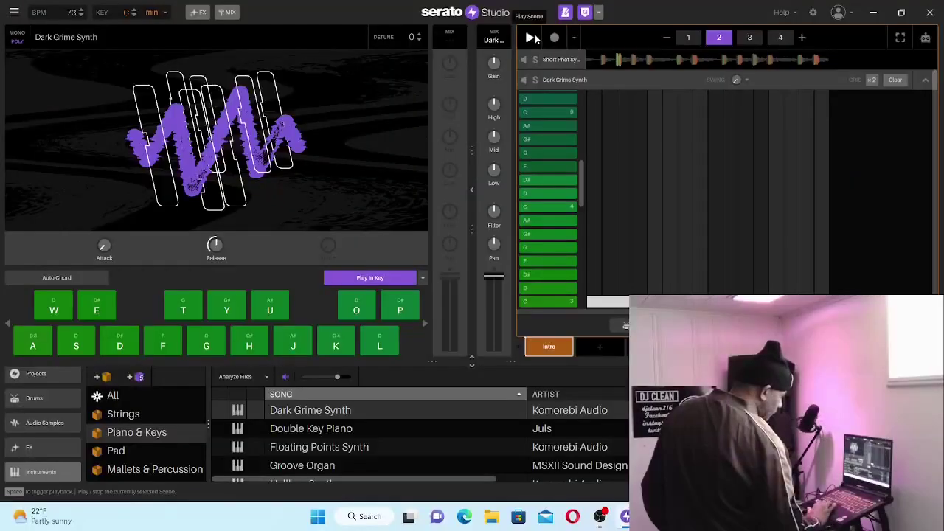
pyautogui.click(533, 39)
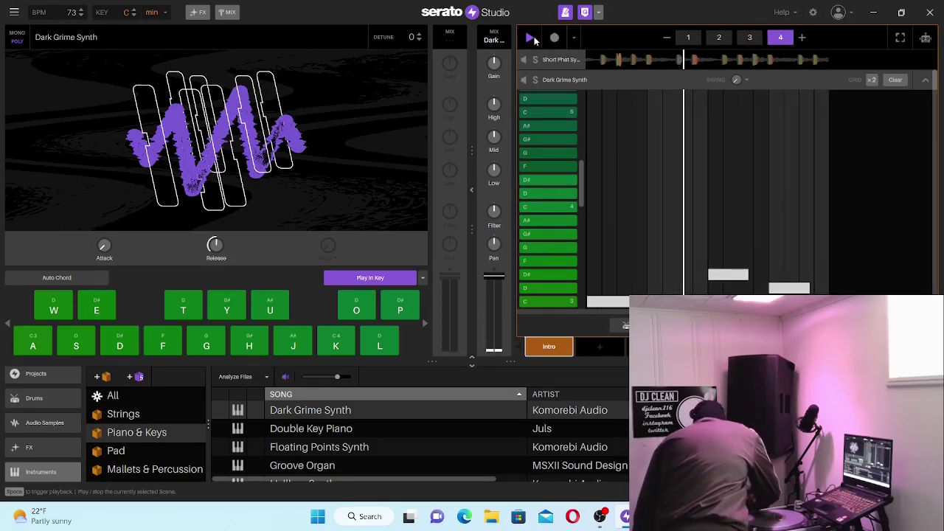
pyautogui.click(531, 38)
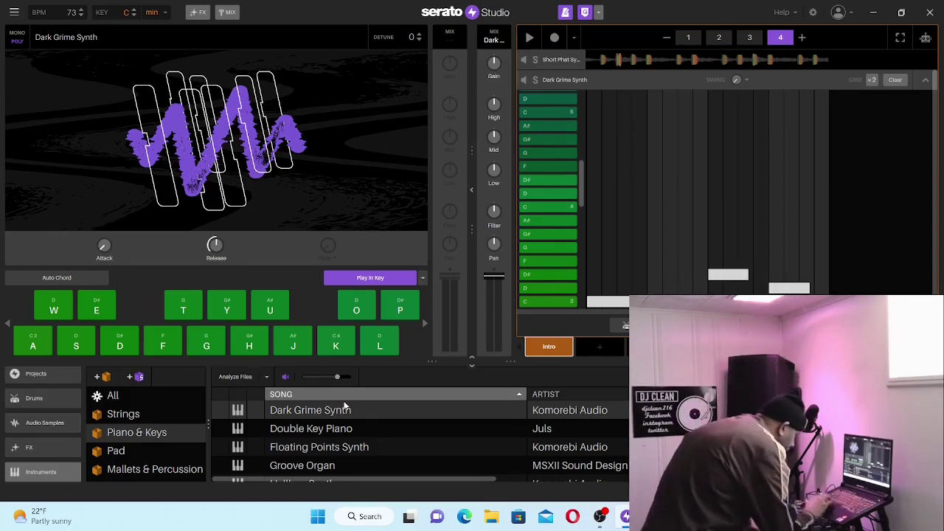
# - Browse the Piano & Keys instruments, load Osc Wave Piano Synth over the Dark Grime Synth deck and listen to it with the scene
pyautogui.click(313, 467)
pyautogui.press('Down')
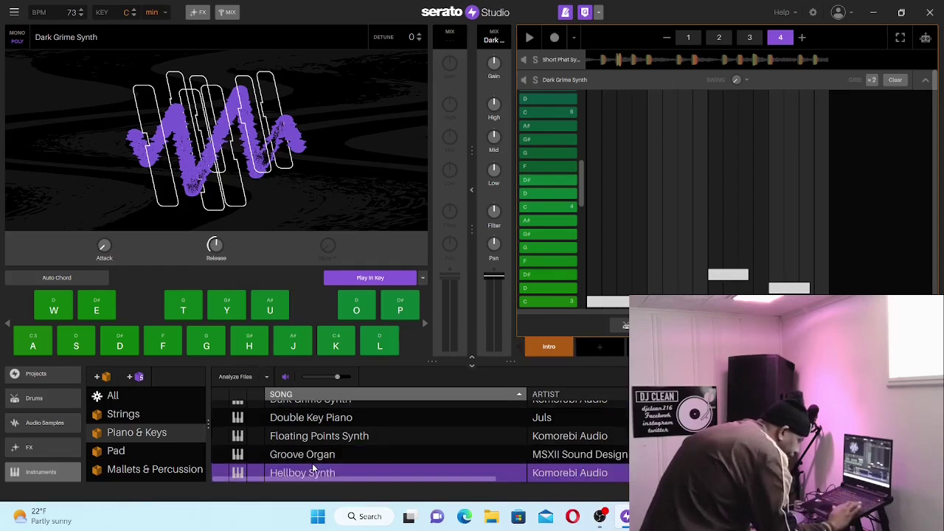
pyautogui.scroll(-1, 312, 464)
pyautogui.press('Up')
pyautogui.press('Up')
pyautogui.press('Down')
pyautogui.press('Down')
pyautogui.press('Down')
pyautogui.press('Down')
pyautogui.press('Down')
pyautogui.press('Down')
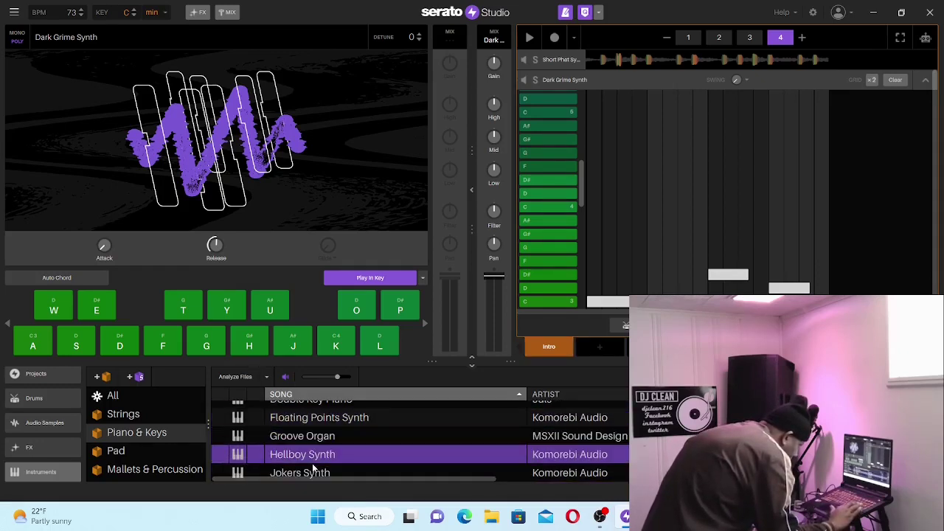
pyautogui.press('Up')
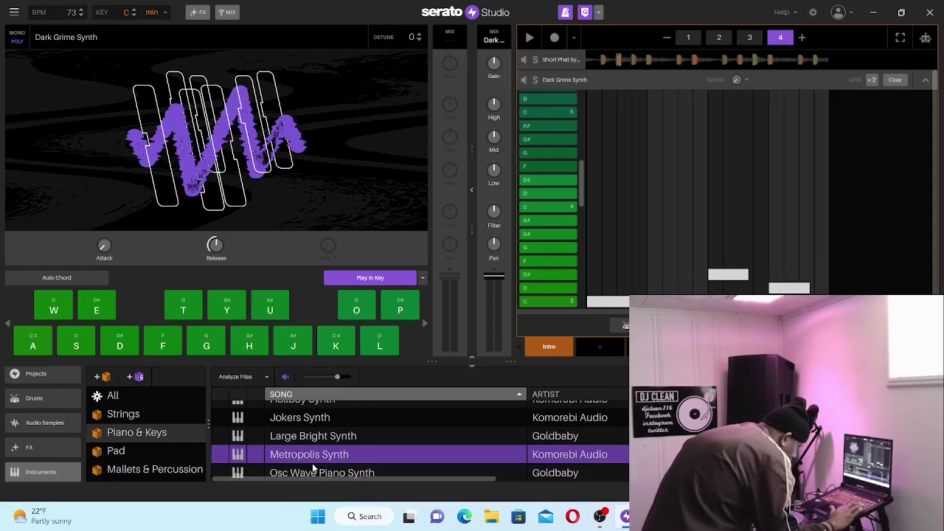
pyautogui.press('Down')
pyautogui.press('Down')
pyautogui.press('Up')
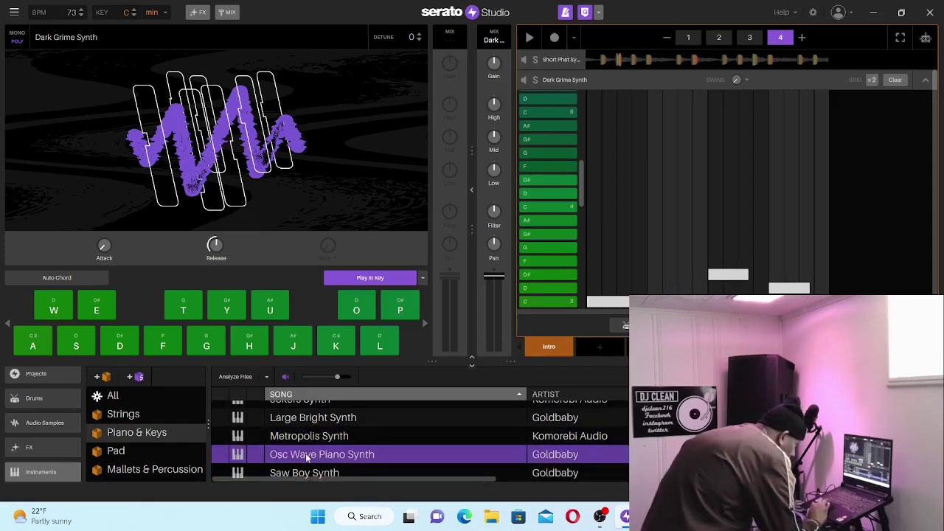
pyautogui.doubleClick(308, 457)
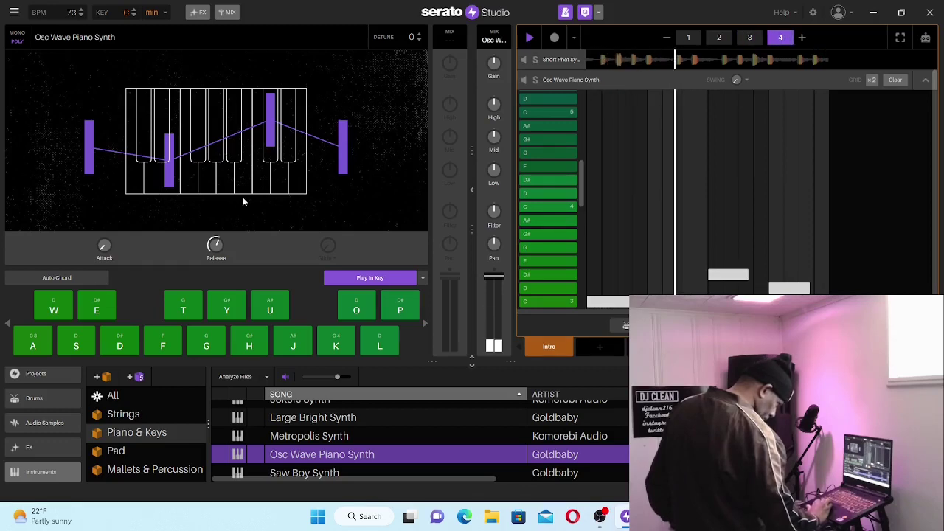
pyautogui.press('space')
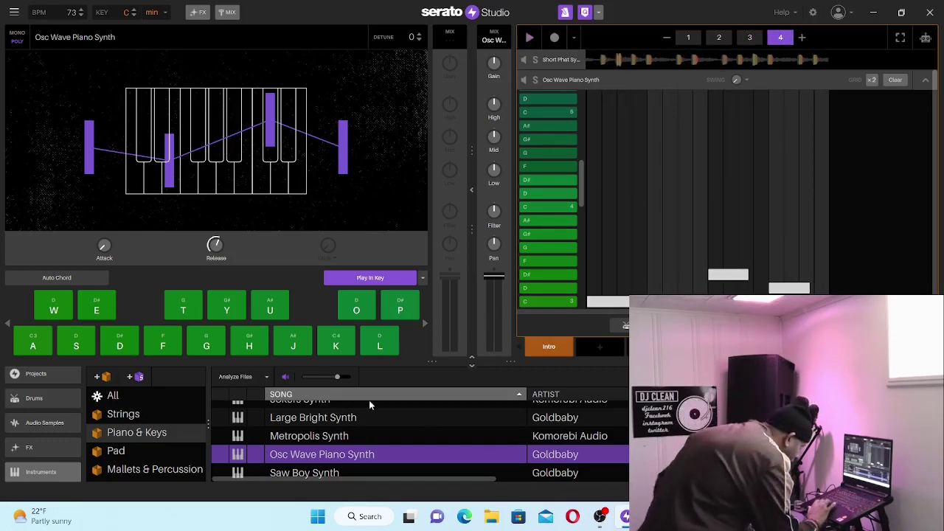
# - Go back to Dark Grime Synth in the instrument list and undo loading Osc Wave Piano Synth over its deck
pyautogui.press('Up')
pyautogui.press('Up')
pyautogui.press('Up')
pyautogui.press('Up')
pyautogui.press('Up')
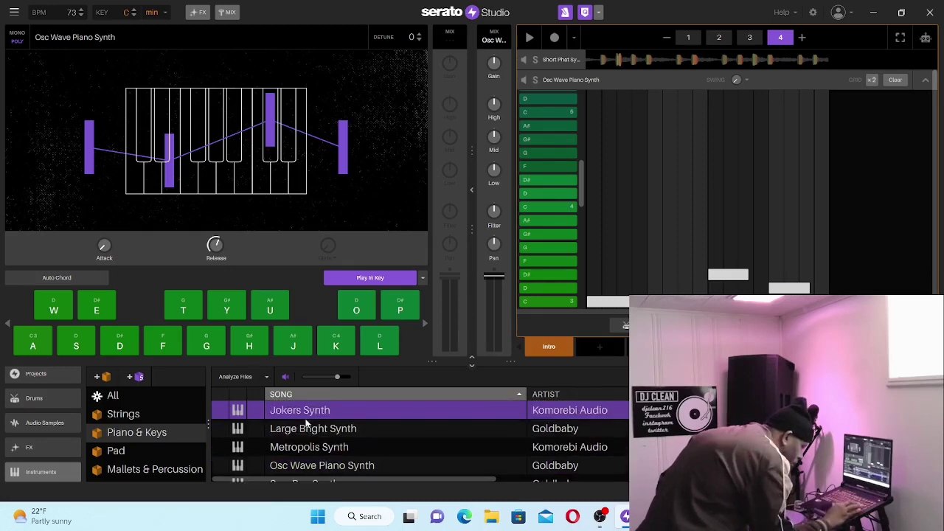
pyautogui.press('Up')
pyautogui.press('Up')
pyautogui.press('Up')
pyautogui.press('Up')
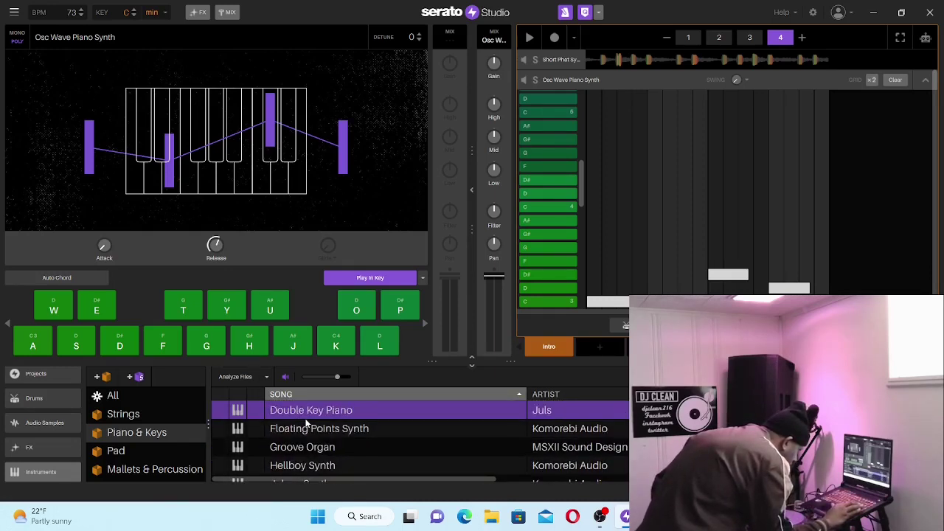
pyautogui.press('Down')
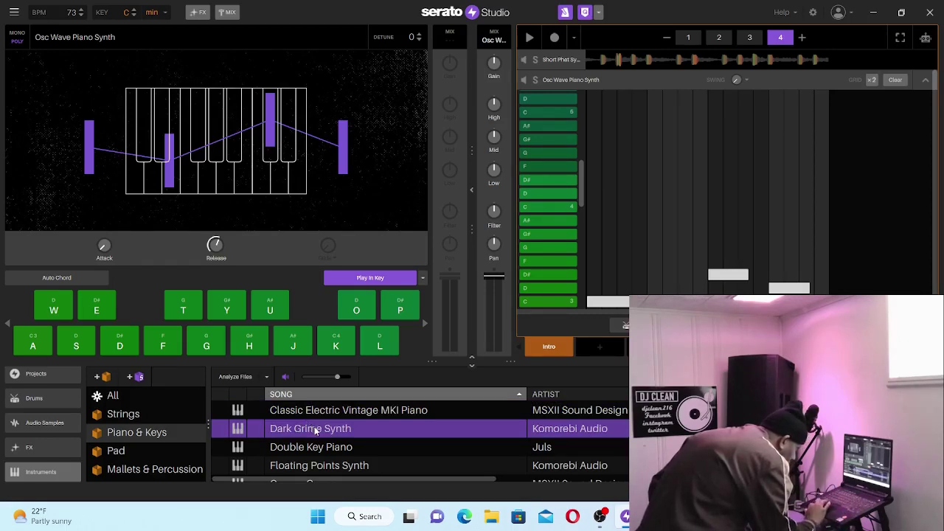
pyautogui.click(15, 13)
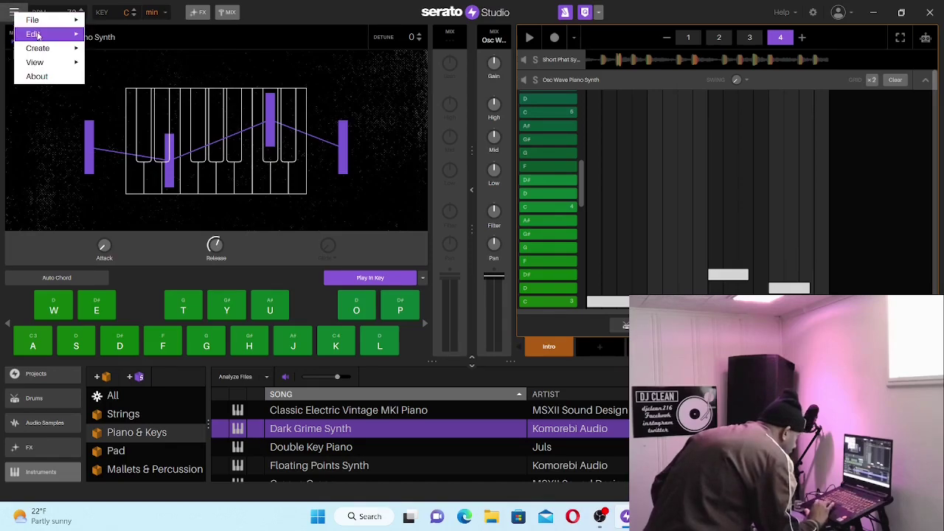
pyautogui.moveTo(37, 34)
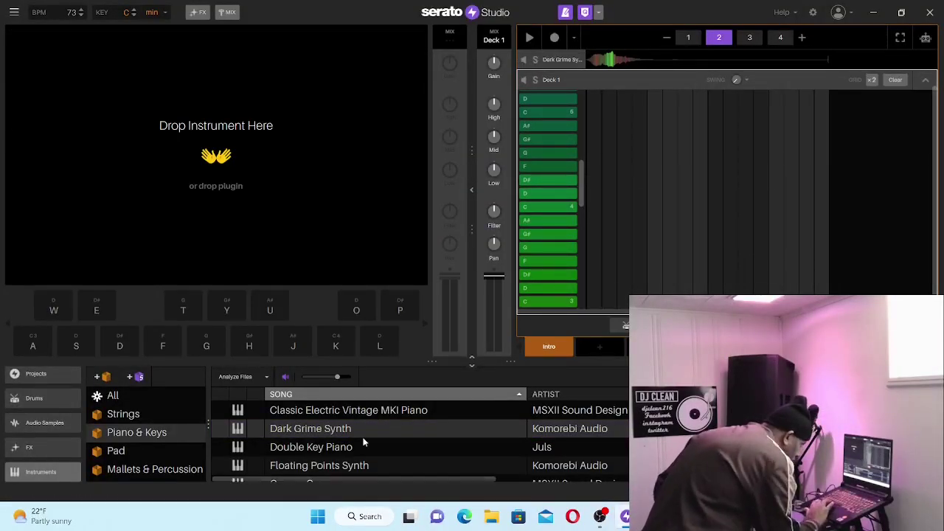
# - Browse the Piano & Keys instruments, load Osc Wave Piano Synth into the empty deck and play the scene
pyautogui.click(321, 431)
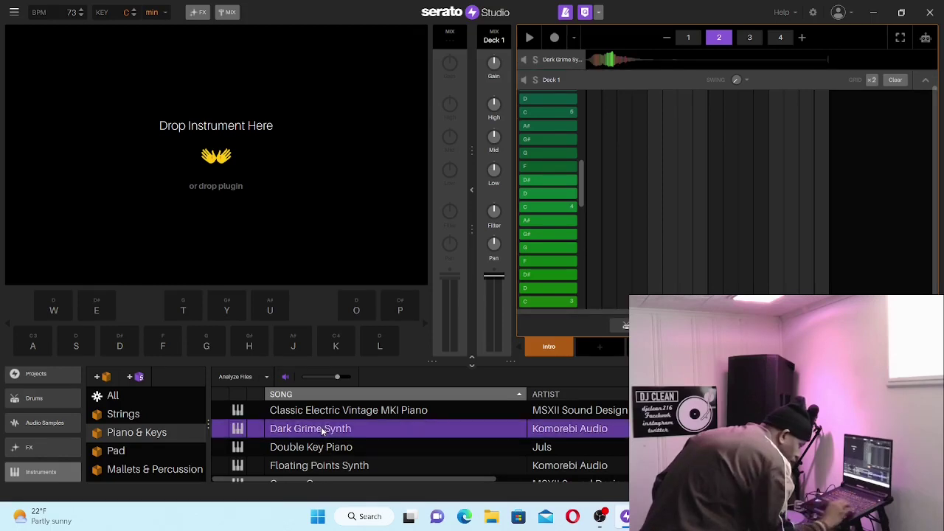
pyautogui.press('Down')
pyautogui.press('Down')
pyautogui.press('Down')
pyautogui.press('Down')
pyautogui.press('Down')
pyautogui.press('Down')
pyautogui.press('Down')
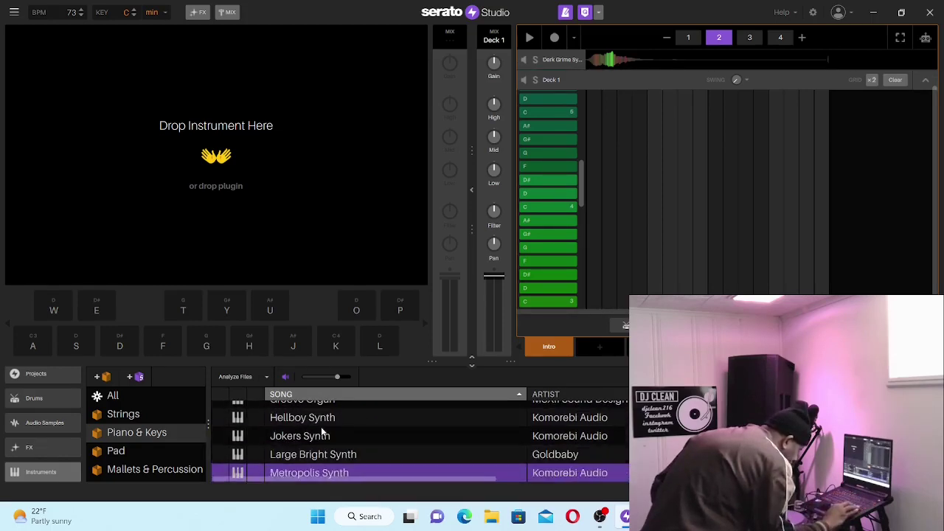
pyautogui.press('Down')
pyautogui.press('Up')
pyautogui.press('Up')
pyautogui.press('Up')
pyautogui.press('Down')
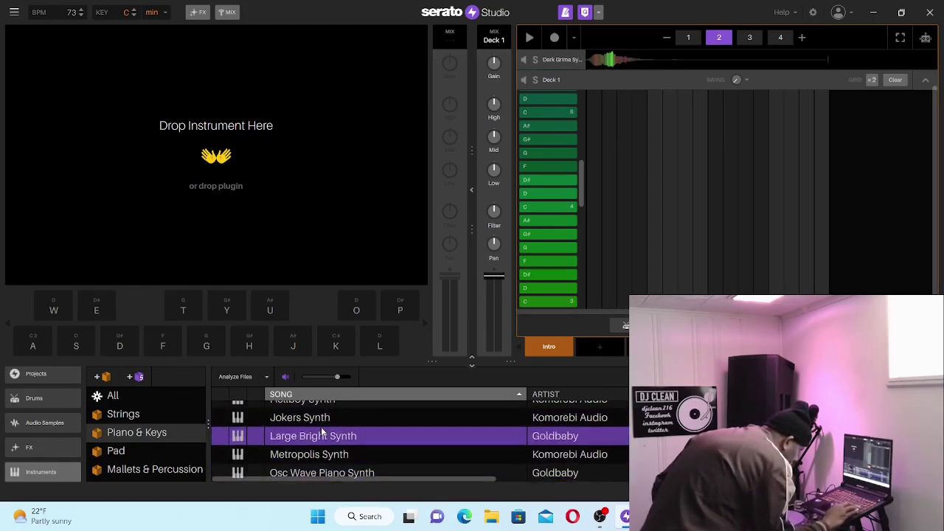
pyautogui.press('Down')
pyautogui.press('Down')
pyautogui.press('Down')
pyautogui.press('Up')
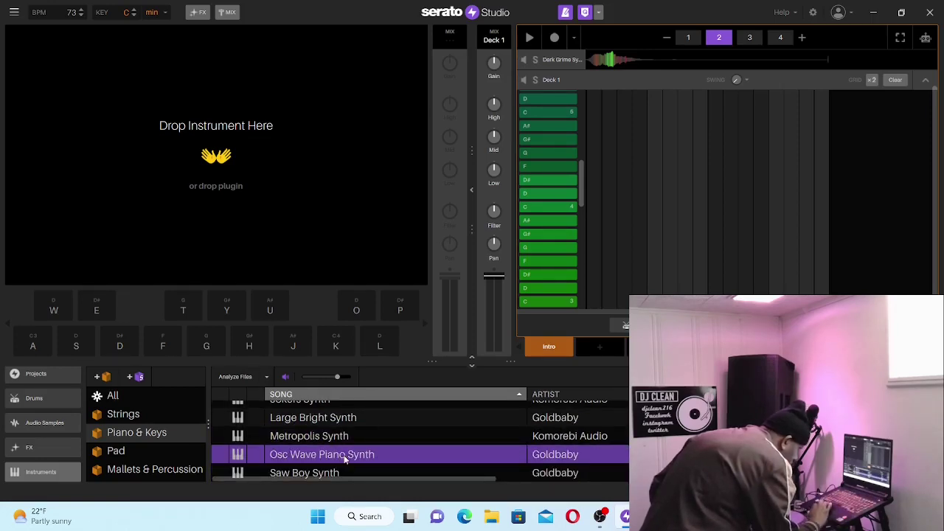
pyautogui.moveTo(345, 458); pyautogui.dragTo(209, 167)
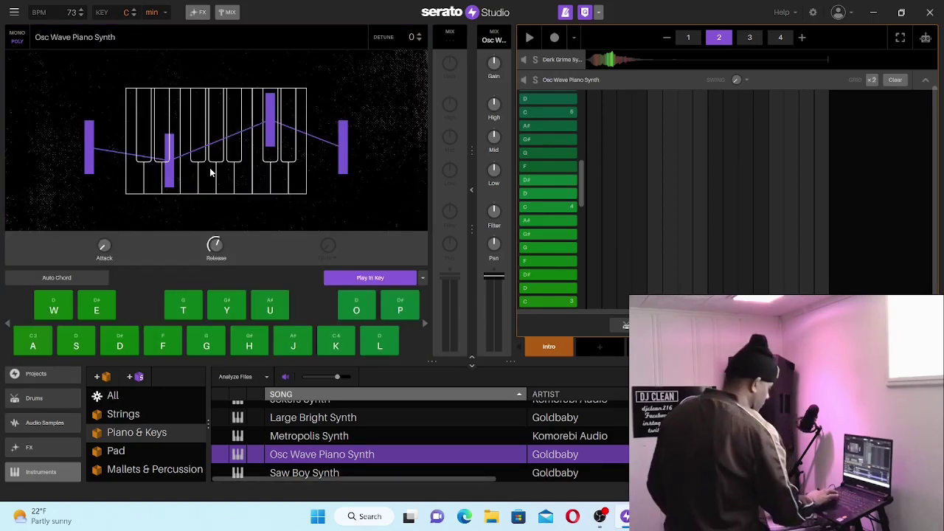
pyautogui.press('space')
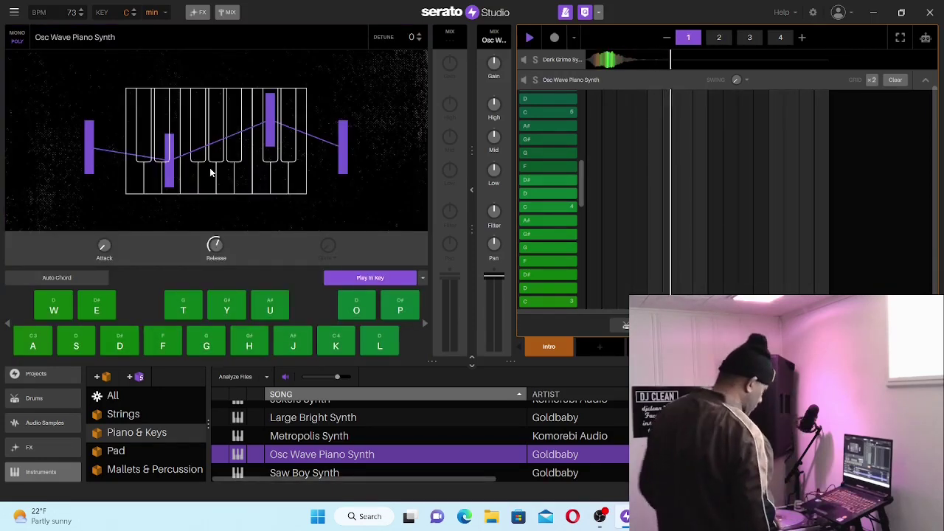
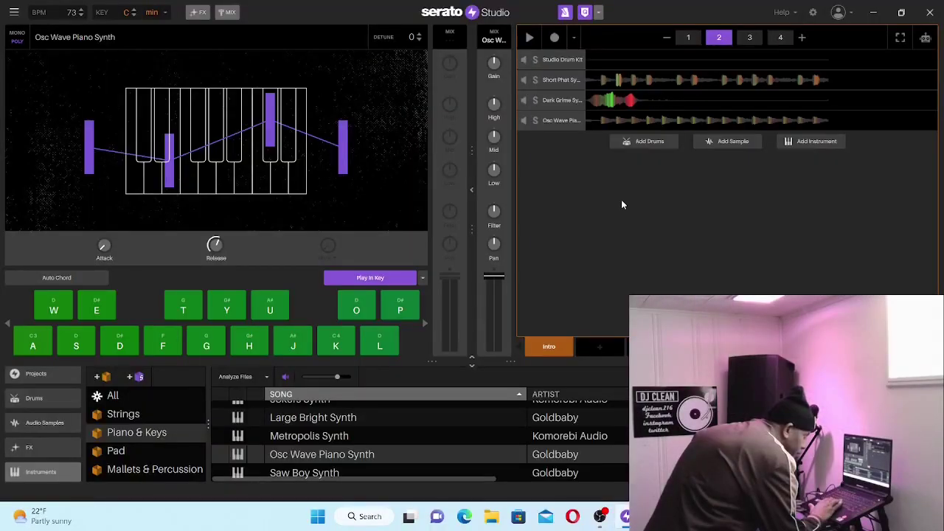
# - Play the scene and slightly lower the channel volumes of the Osc Wave Piano Synth and Dark Grime Synth decks
pyautogui.press('space')
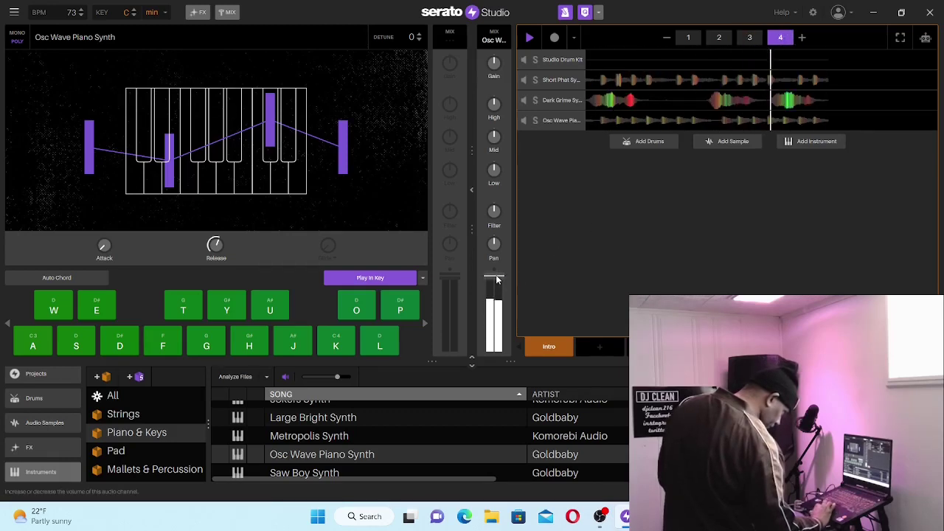
pyautogui.scroll(-1, 493, 278)
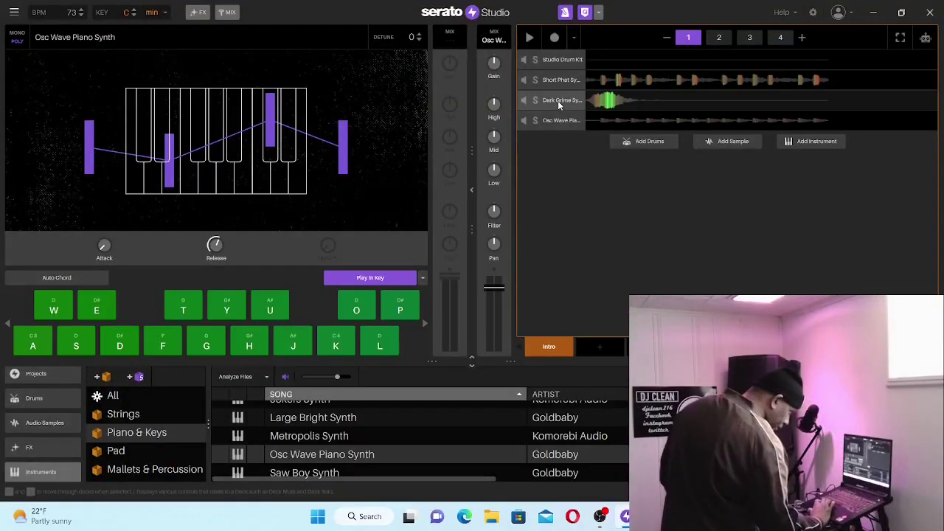
pyautogui.click(558, 101)
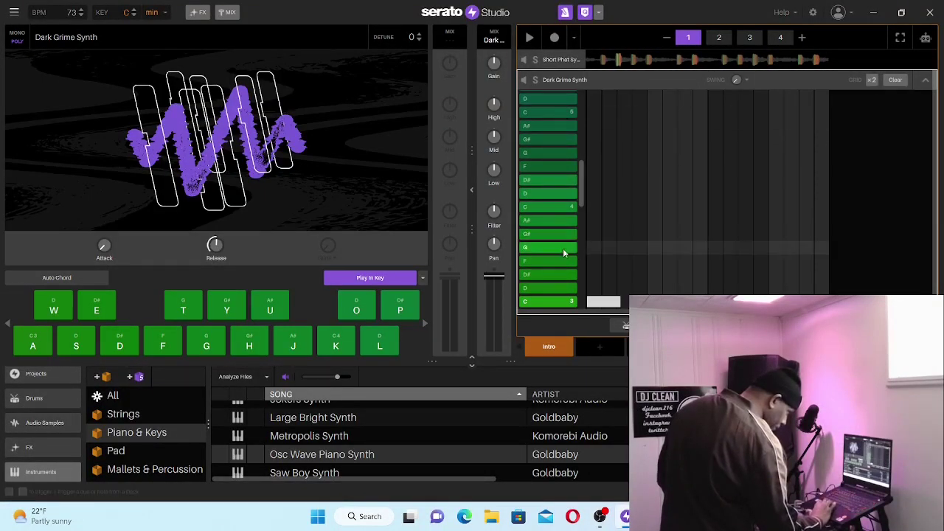
pyautogui.press('space')
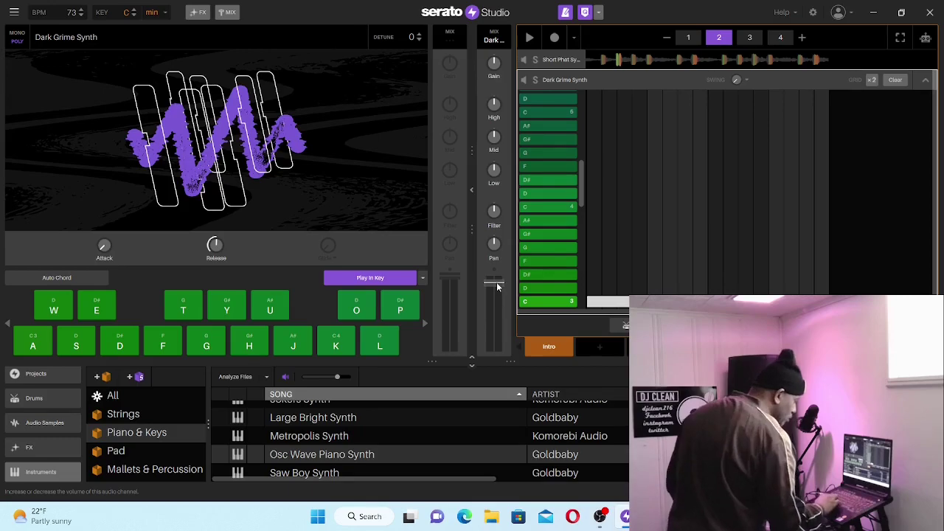
pyautogui.press('space')
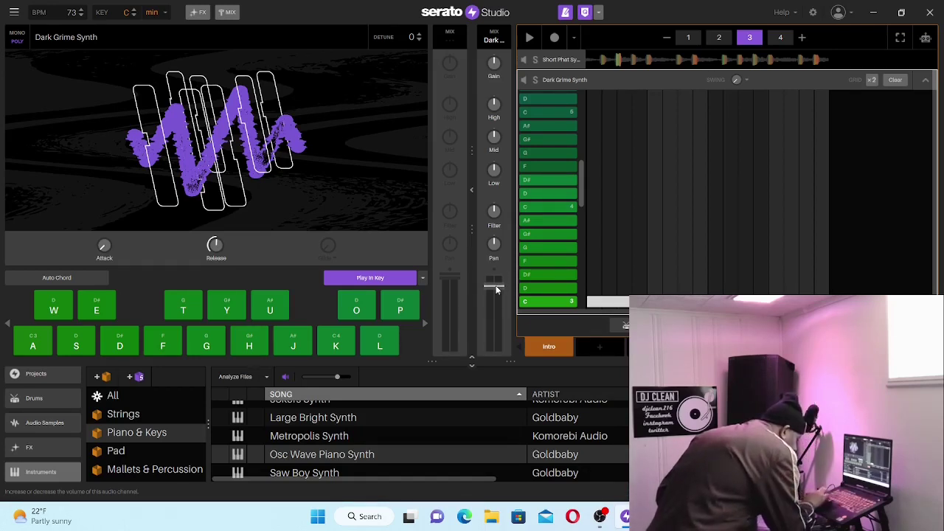
pyautogui.press('space')
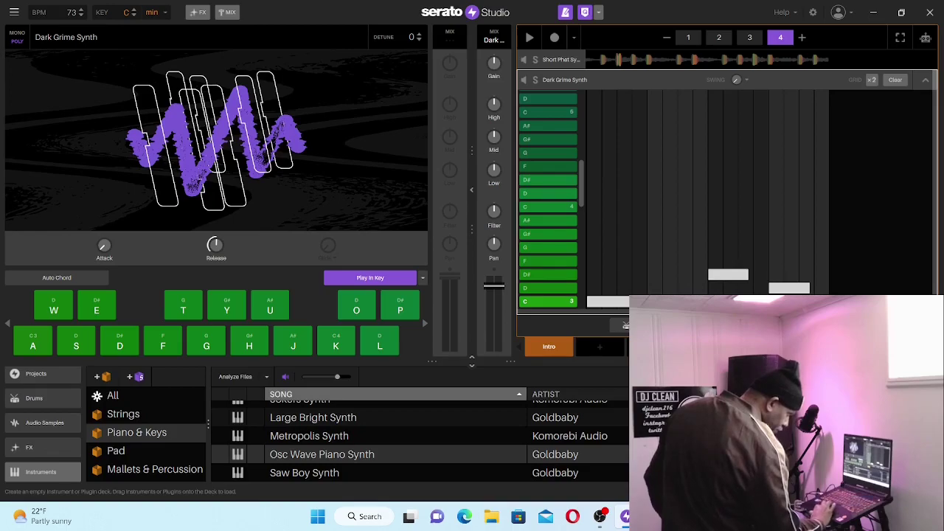
# - Add a new instrument deck for Dreamy Pad and audition its E, F, D and C# notes just above C3
pyautogui.click(133, 376)
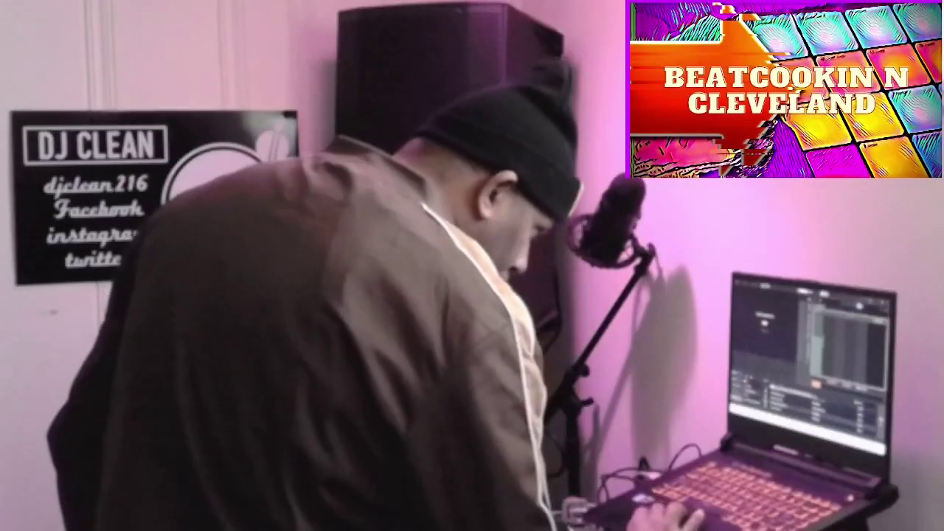
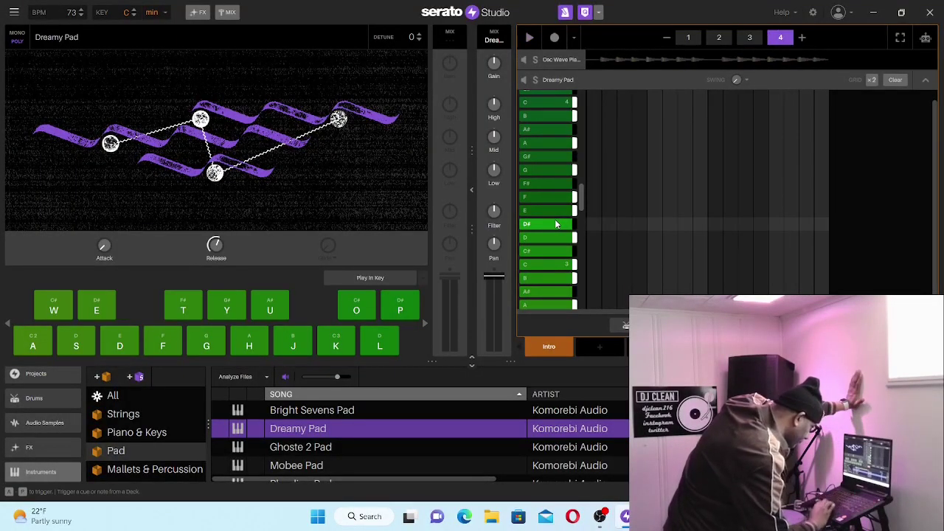
pyautogui.click(546, 212)
pyautogui.click(545, 197)
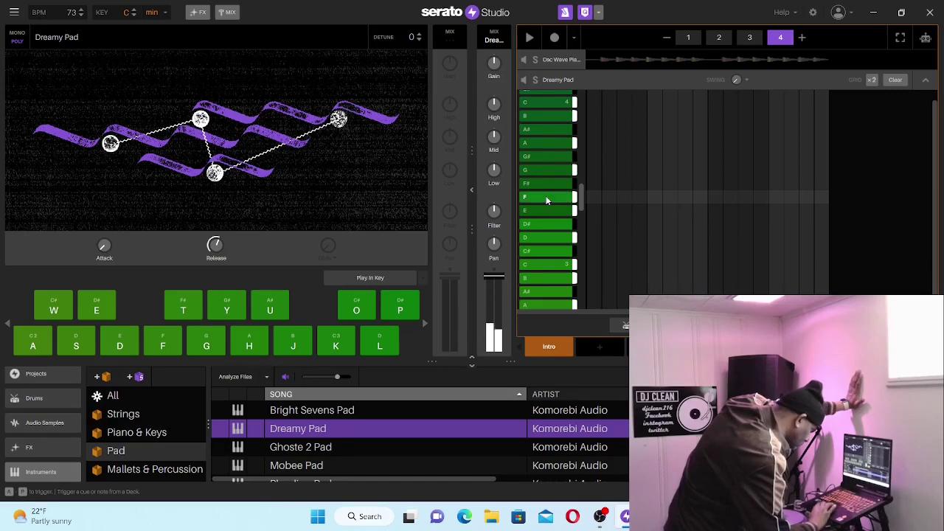
pyautogui.click(555, 239)
pyautogui.click(557, 252)
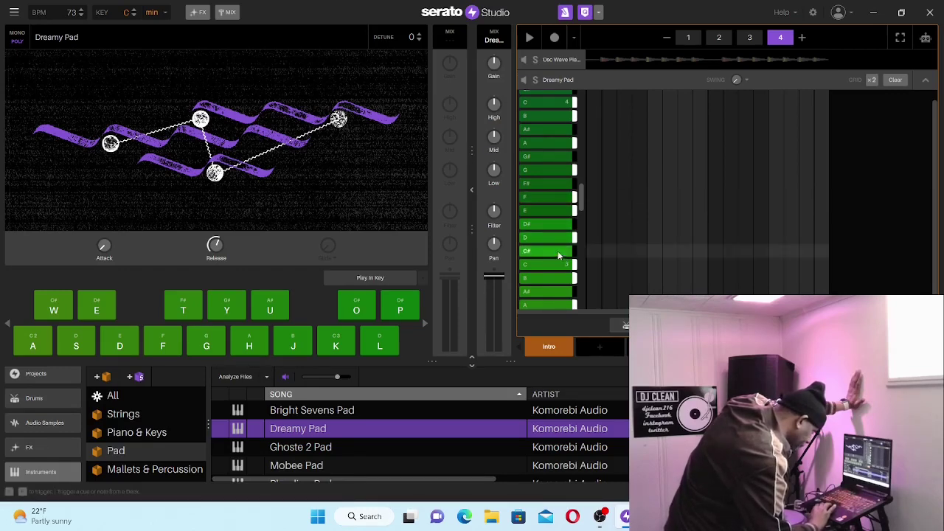
# - Audition the Dreamy Pad's F#, G#, G and F notes between C3 and C4
pyautogui.click(553, 184)
pyautogui.click(549, 158)
pyautogui.click(554, 173)
pyautogui.click(555, 182)
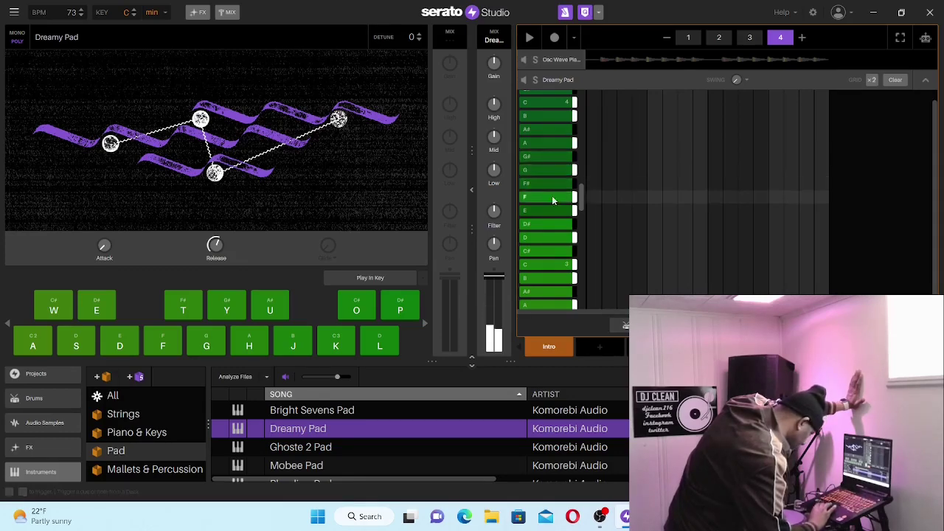
pyautogui.click(552, 197)
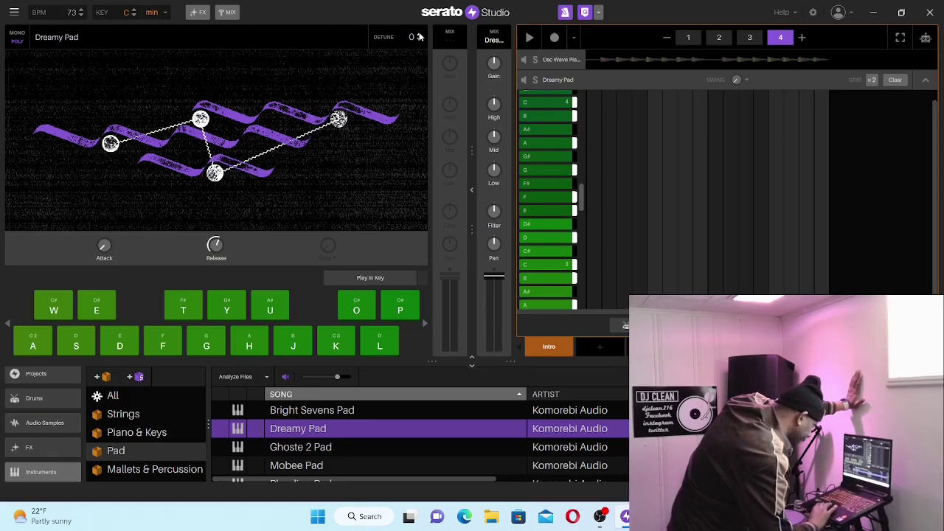
# - Set the Dreamy Pad's detune to +1 and audition its F note over the playing scene before stopping playback
pyautogui.click(553, 196)
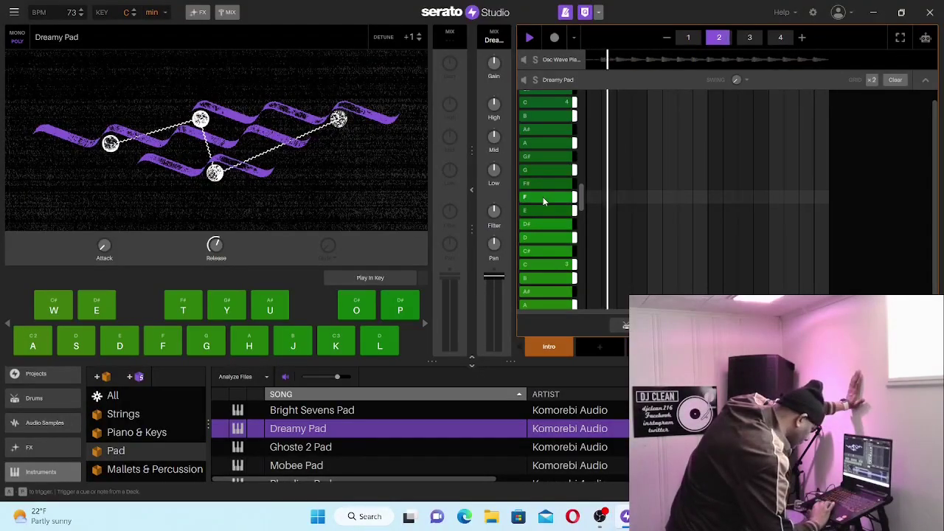
pyautogui.click(543, 197)
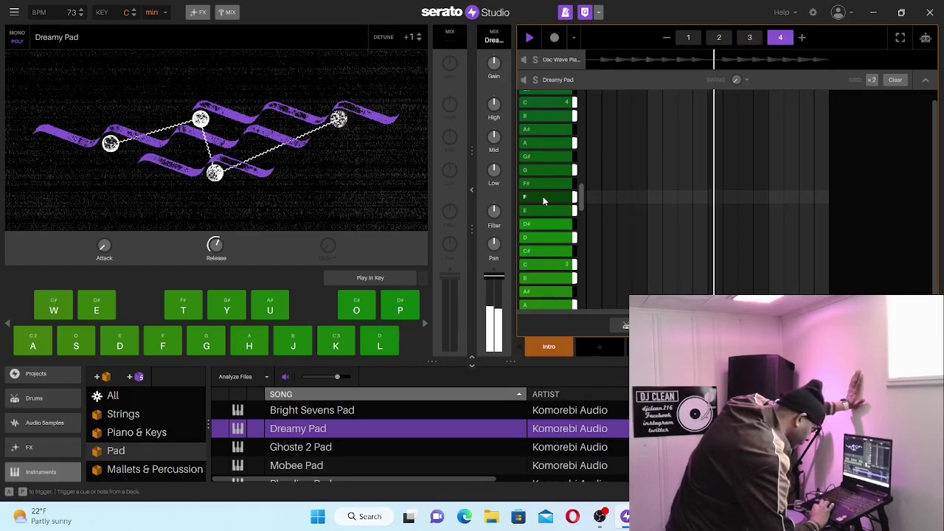
pyautogui.press('space')
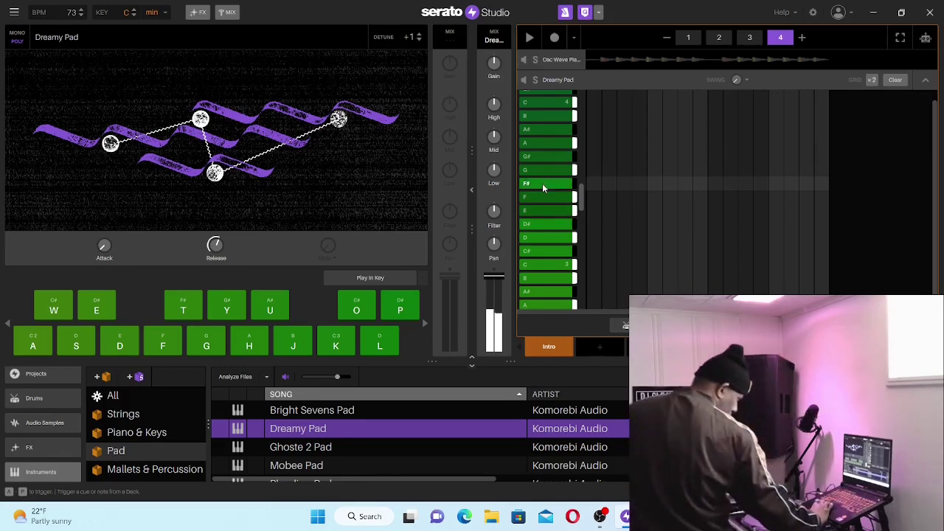
# - Turn on Play In Key for Dreamy Pad and audition A# below C3 plus D#, G#, F, G and A# above it
pyautogui.click(386, 277)
pyautogui.click(543, 222)
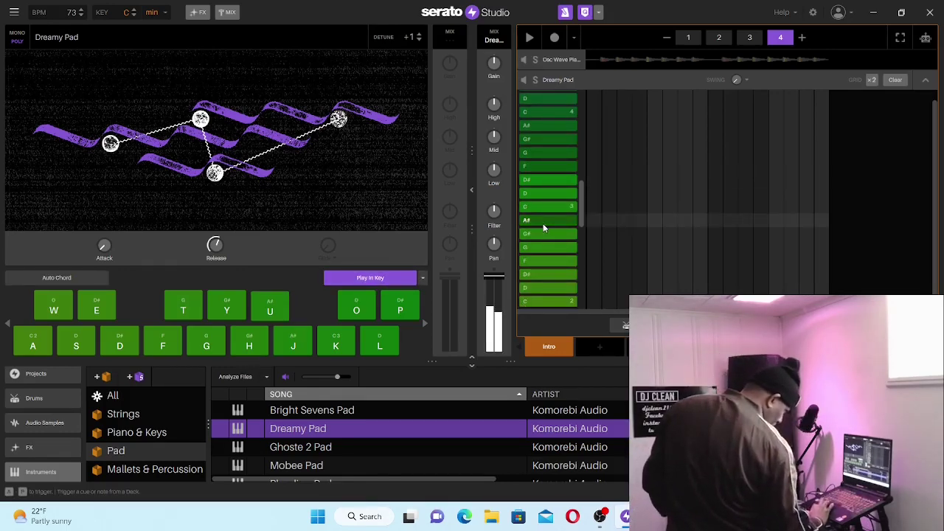
pyautogui.click(543, 182)
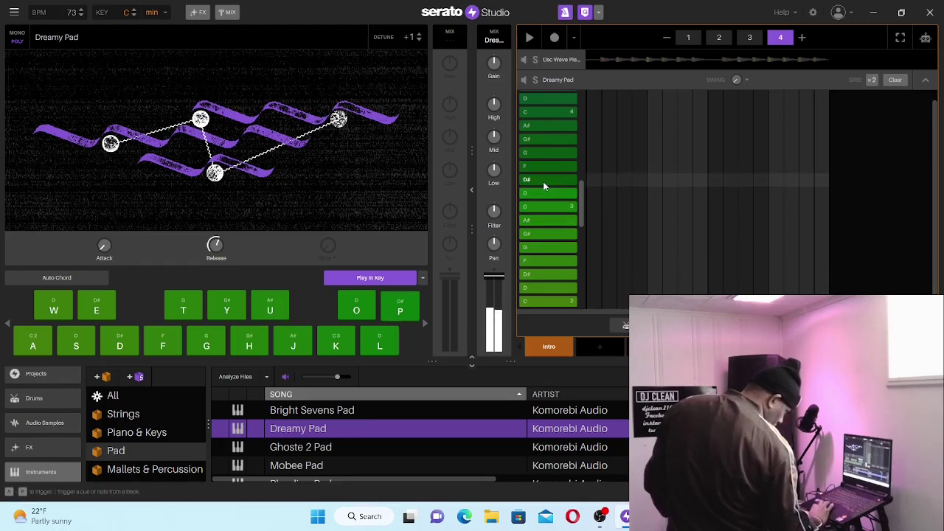
pyautogui.click(546, 139)
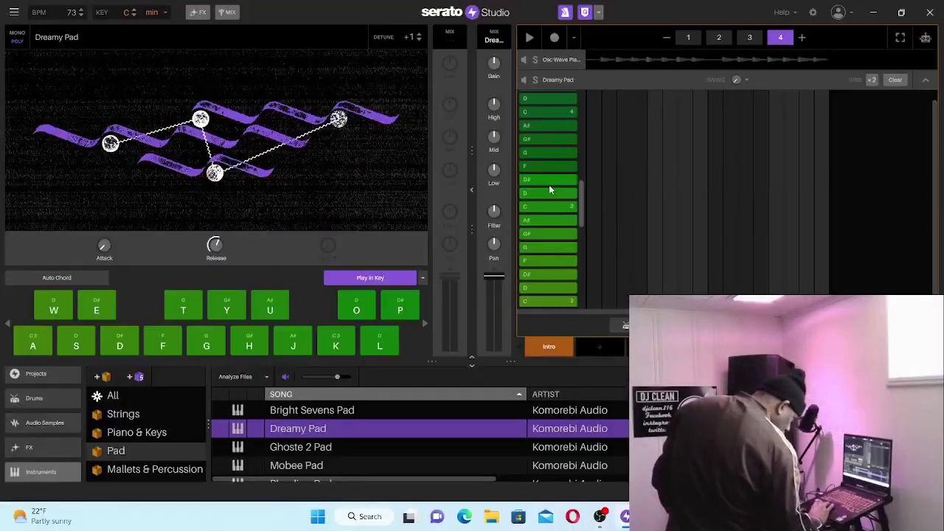
pyautogui.click(543, 163)
pyautogui.click(540, 152)
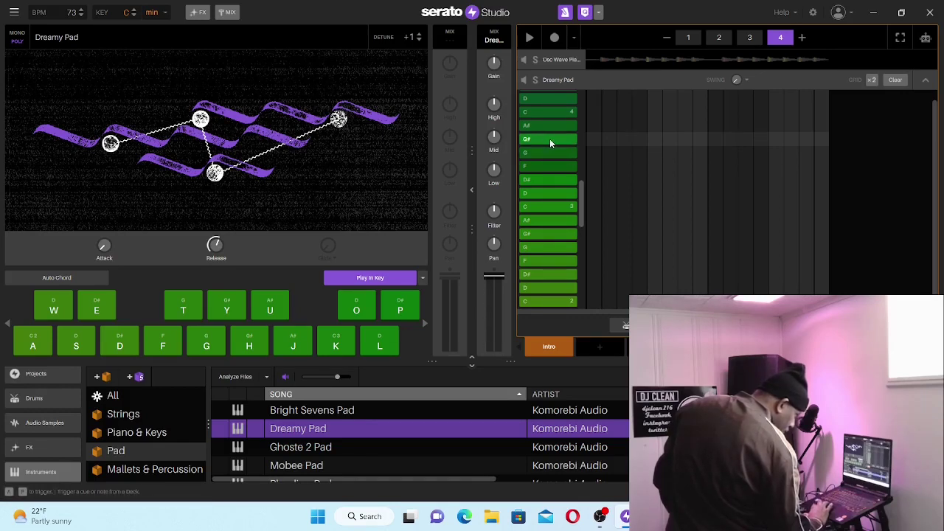
pyautogui.click(543, 126)
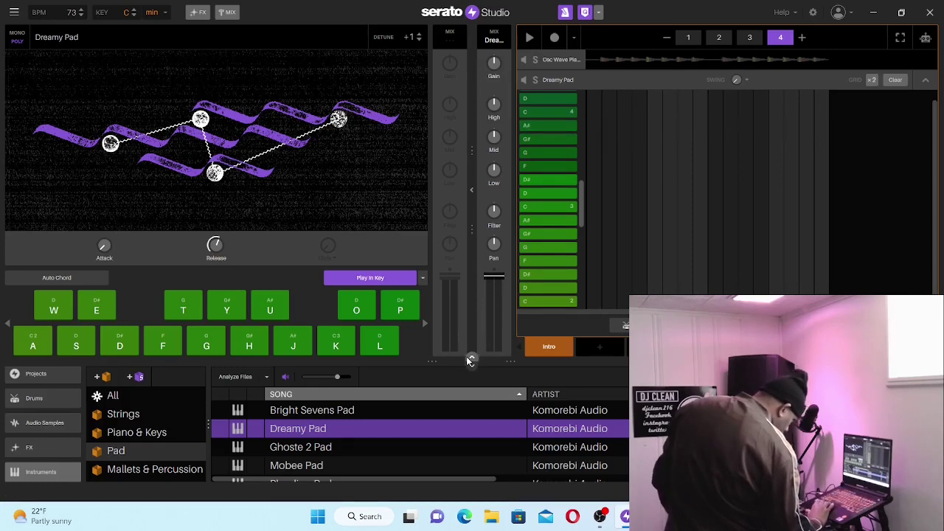
# - Check the shortcut key options of Play In Key and turn Play In Key off to restore the full chromatic keyboard
pyautogui.click(423, 279)
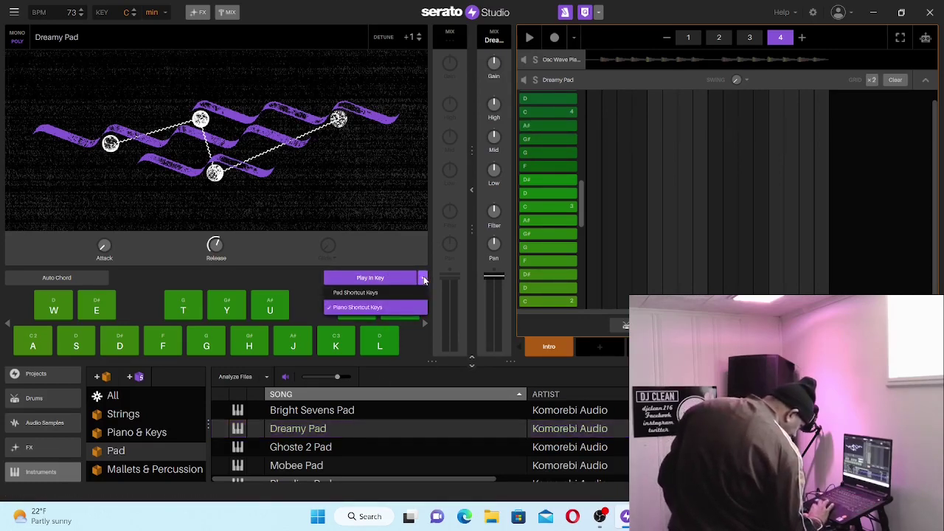
pyautogui.click(424, 278)
pyautogui.click(397, 278)
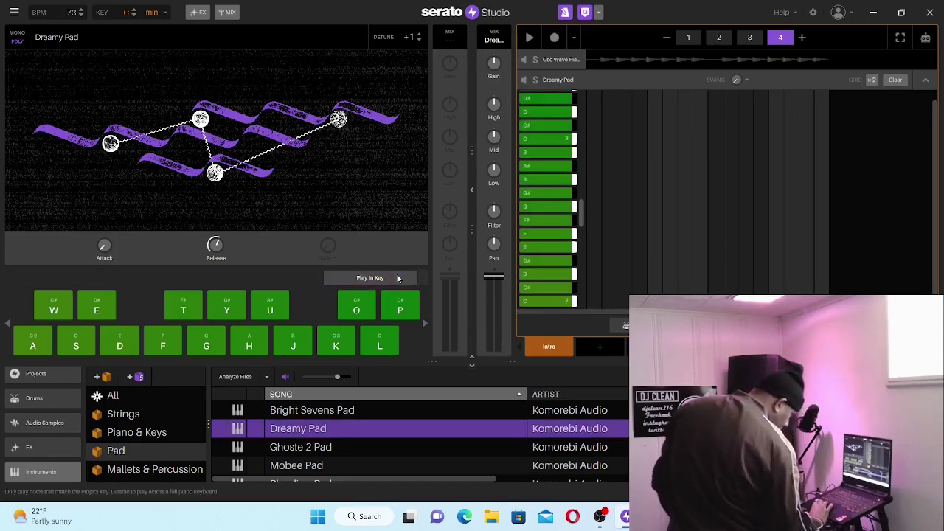
# - Set the Dreamy Pad's detune to -1 and audition its notes from the A below C4 down to C#
pyautogui.click(552, 181)
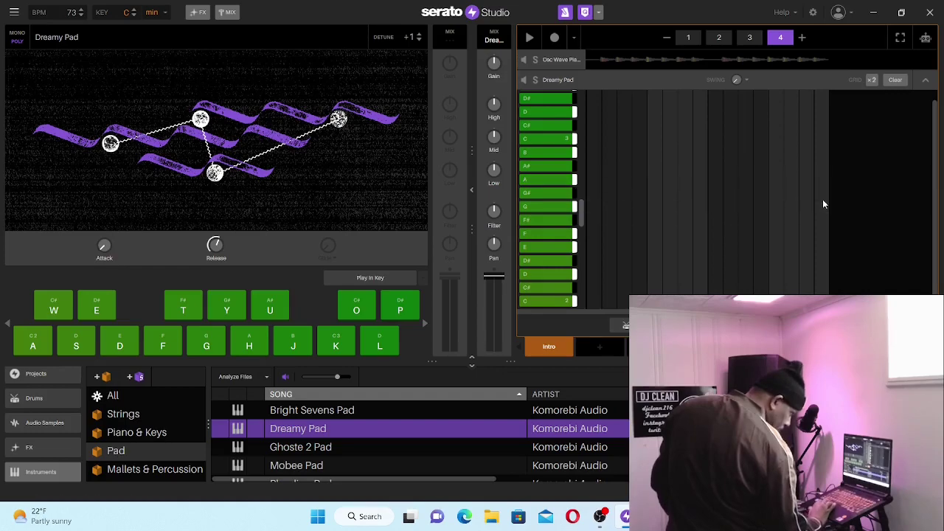
pyautogui.moveTo(582, 213); pyautogui.dragTo(581, 195)
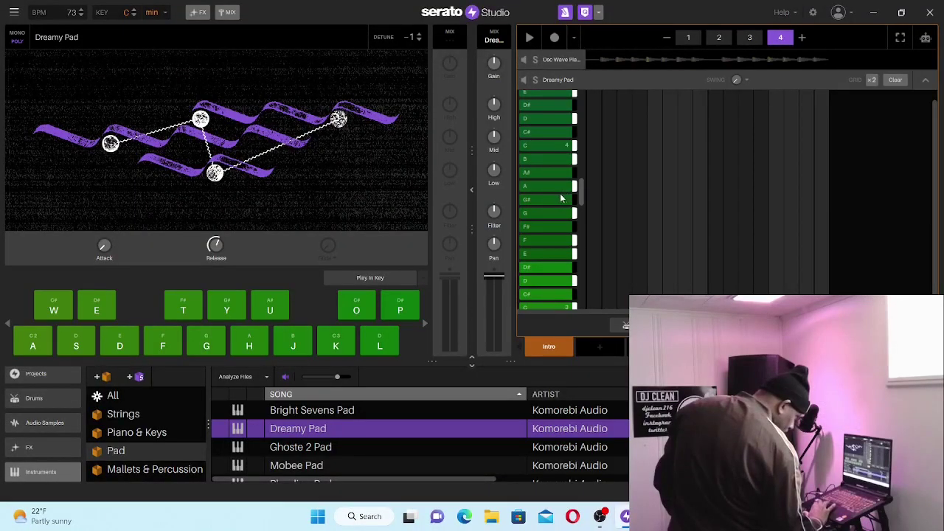
pyautogui.click(550, 185)
pyautogui.click(551, 199)
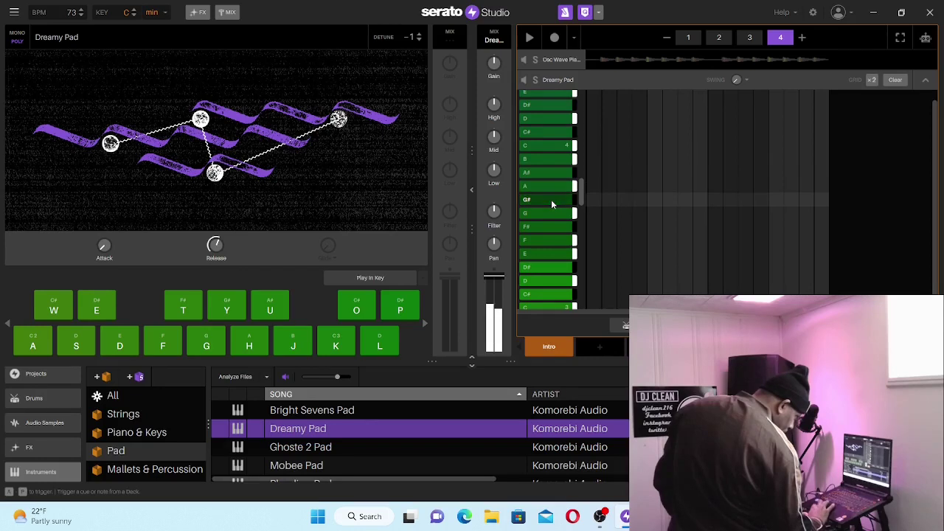
pyautogui.click(551, 225)
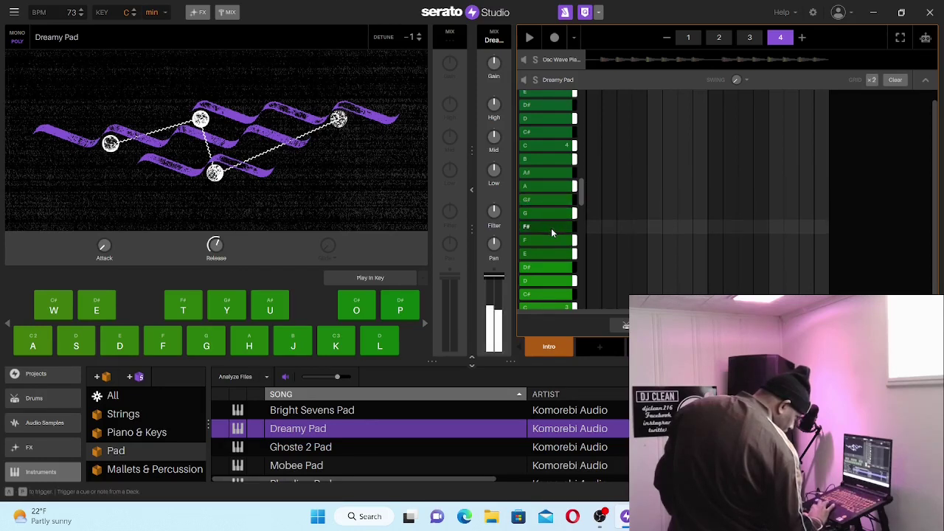
pyautogui.click(551, 241)
pyautogui.click(551, 253)
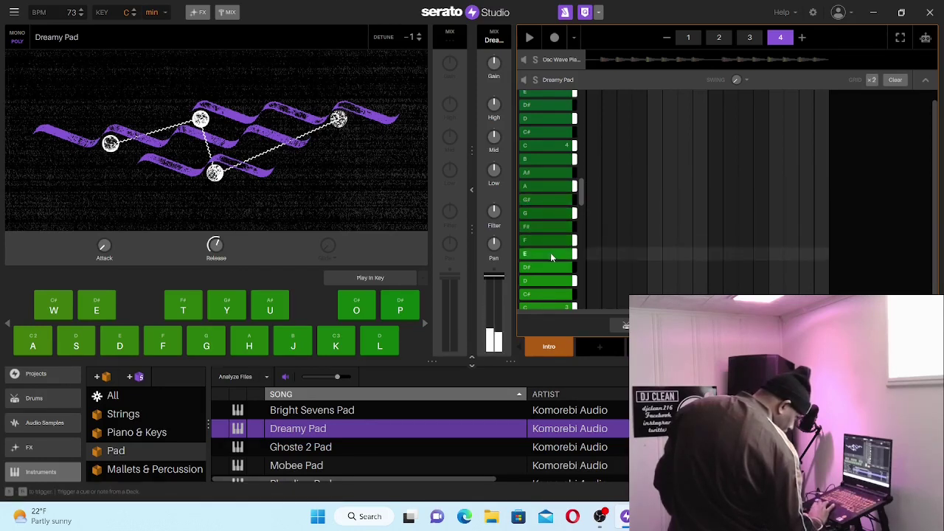
pyautogui.click(551, 267)
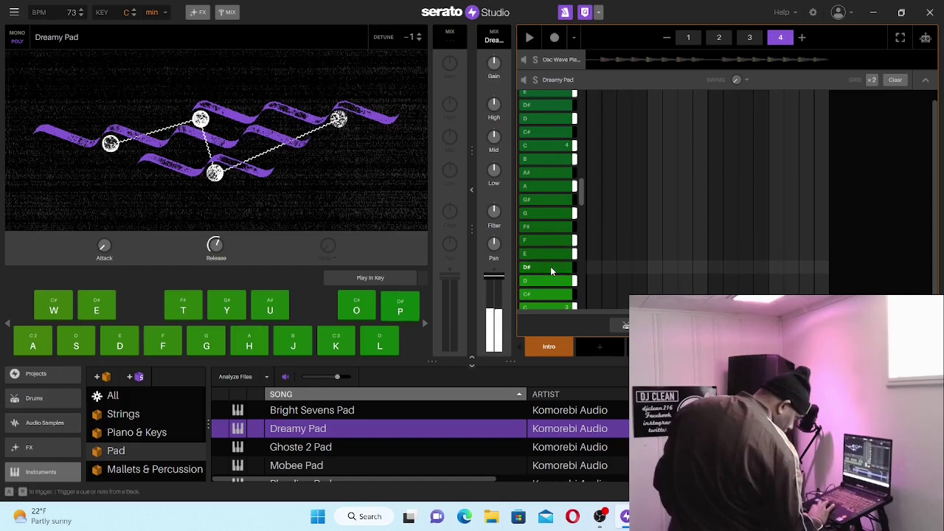
pyautogui.click(550, 280)
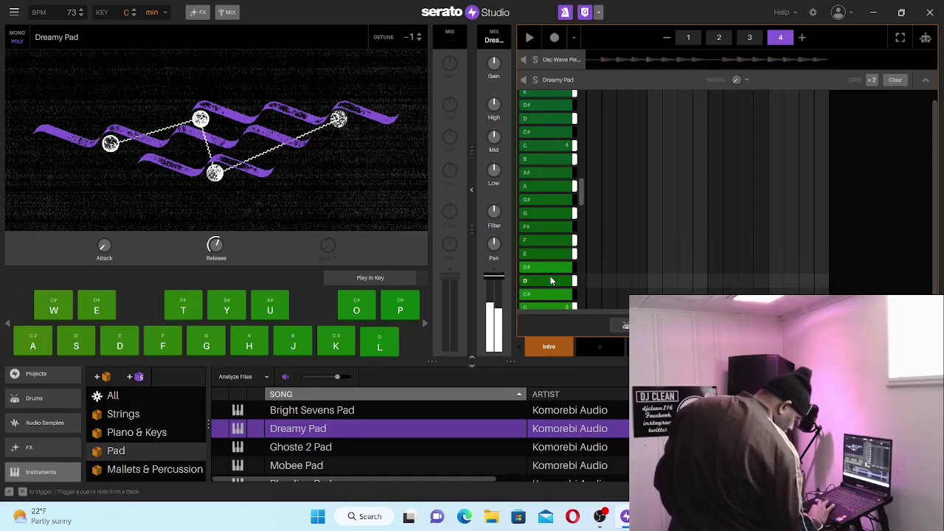
pyautogui.click(549, 294)
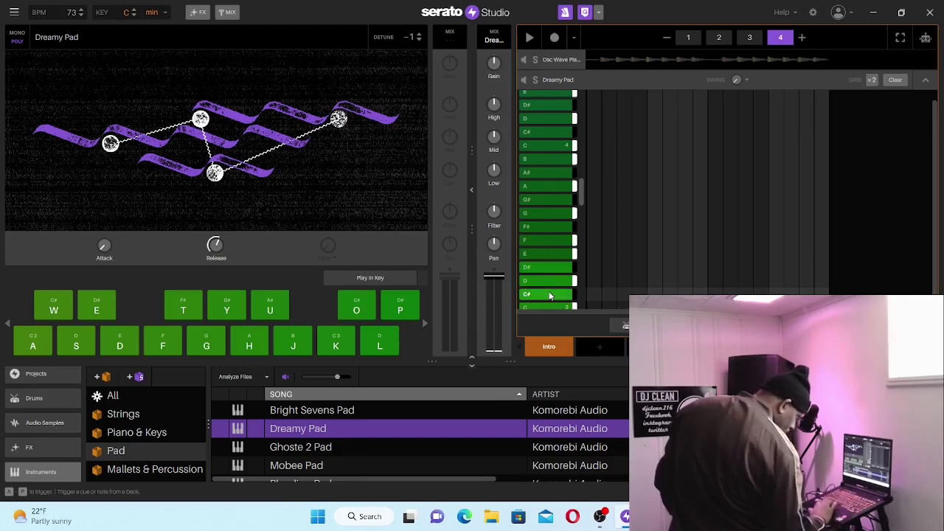
# - Audition the Dreamy Pad's C3, the B below it and the G# above it
pyautogui.scroll(-3, 584, 194)
pyautogui.click(541, 218)
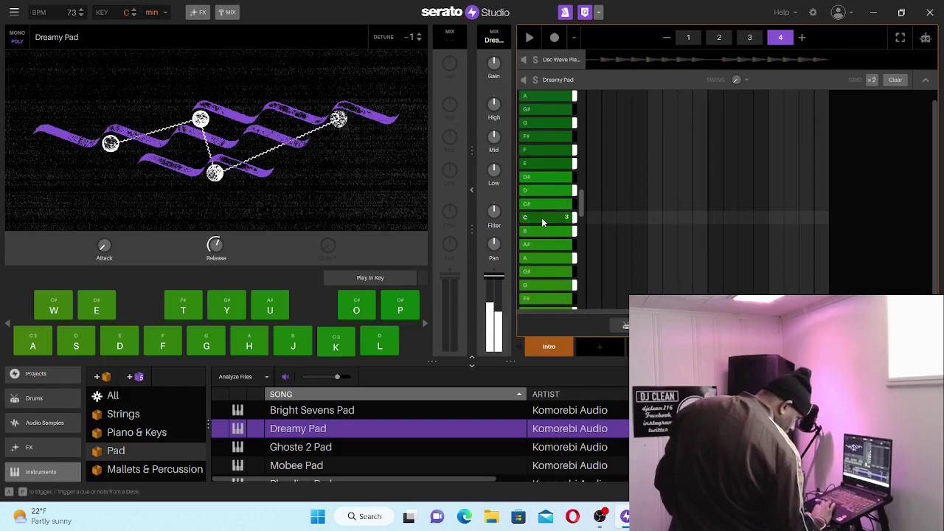
pyautogui.click(544, 229)
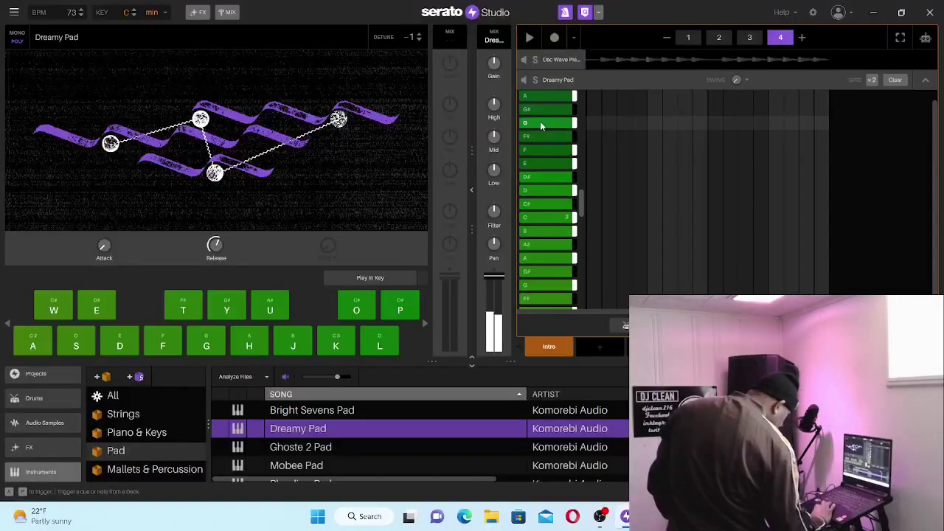
pyautogui.click(543, 107)
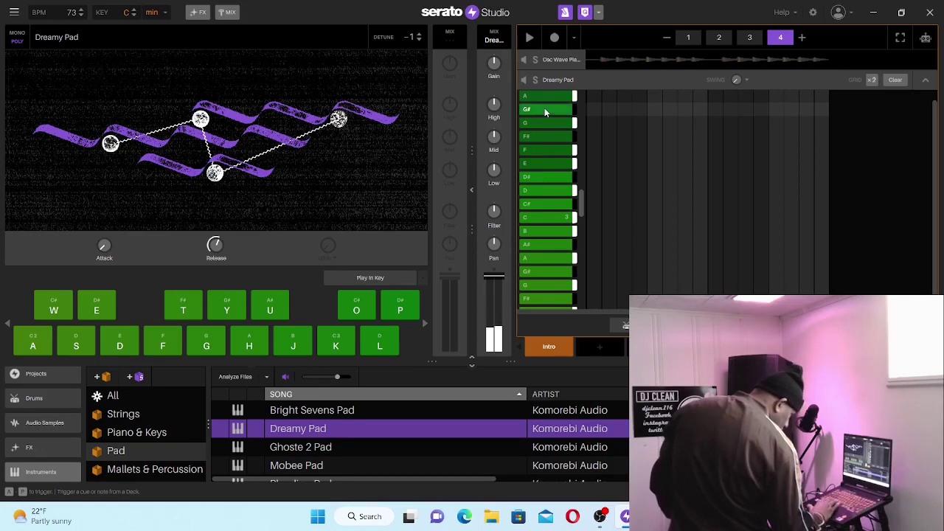
# - Record a long sustained G# note above C3 on the Dreamy Pad deck while the Intro scene plays
pyautogui.press('space')
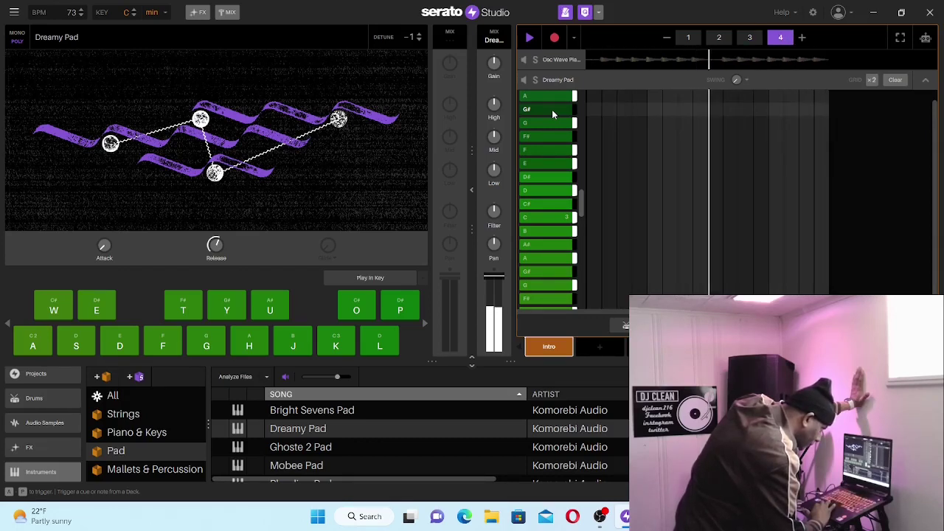
pyautogui.click(551, 109)
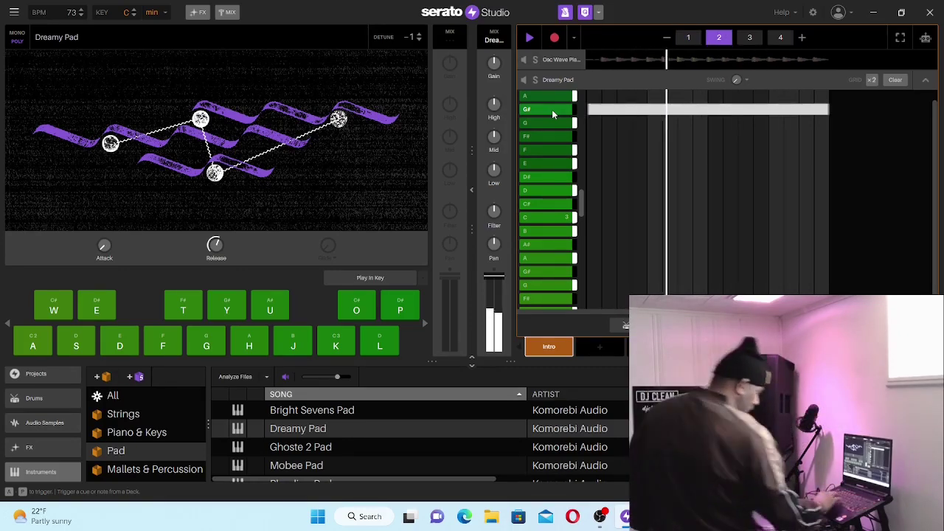
pyautogui.press('space')
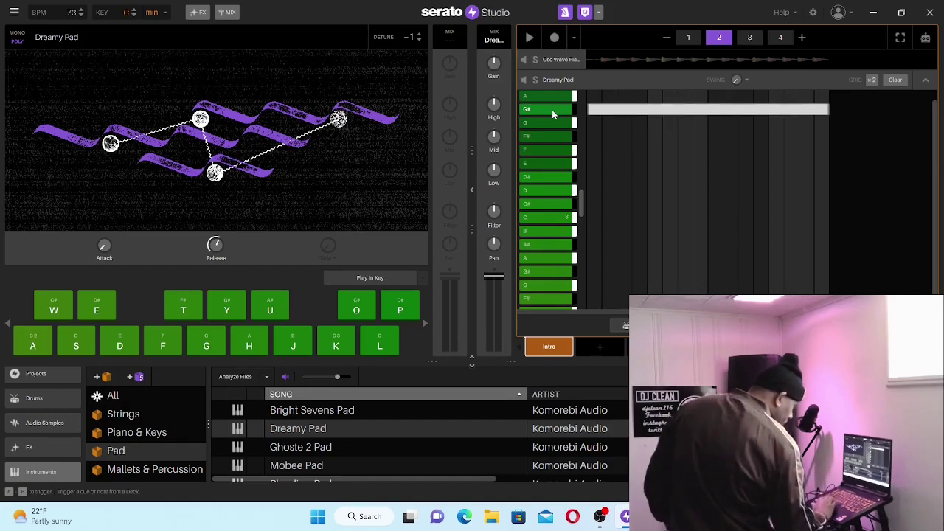
# - Play back the recorded pad part and slightly shorten the end of its G# note in bar 4
pyautogui.click(532, 38)
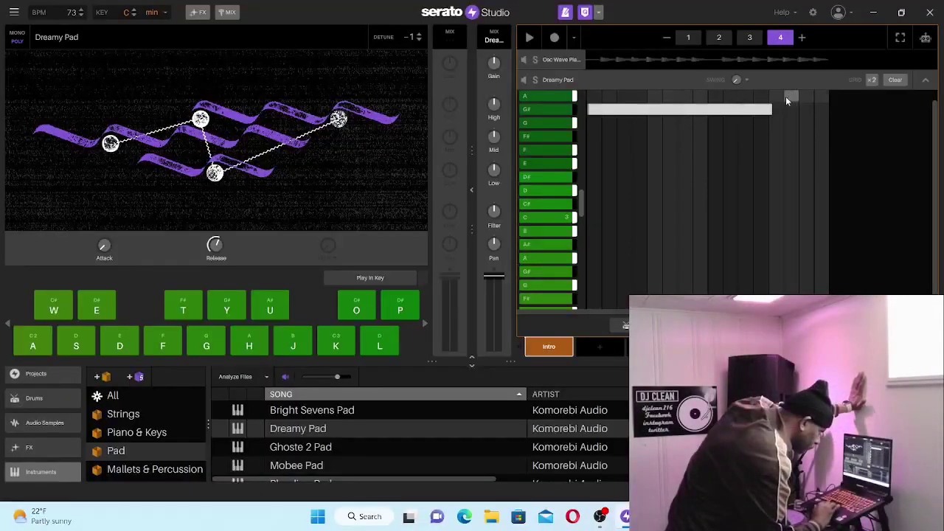
pyautogui.click(773, 109)
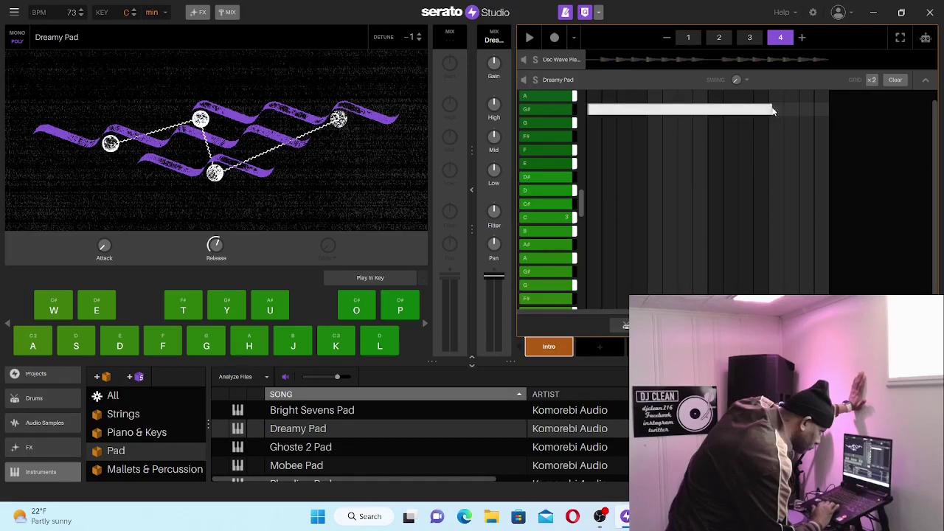
pyautogui.moveTo(771, 108); pyautogui.dragTo(769, 113)
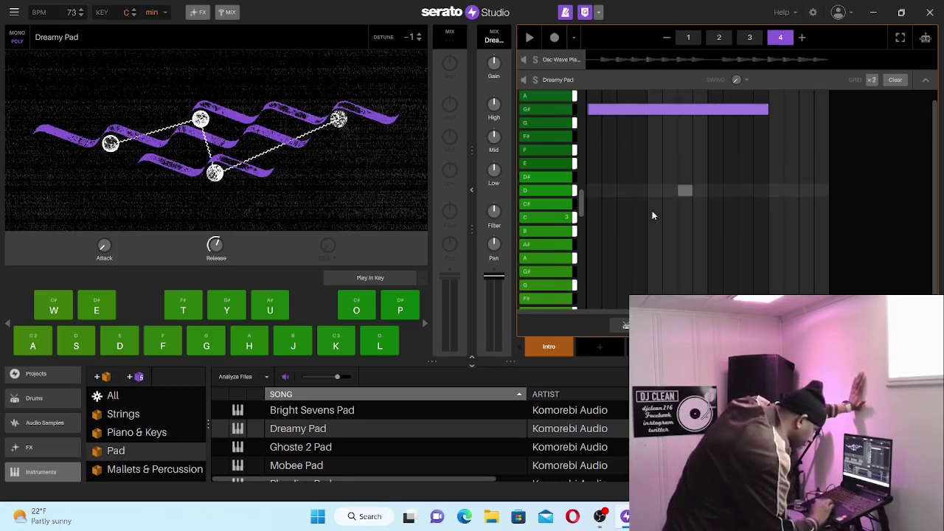
# - Audition the Dreamy Pad's D#, D and E notes and add an E note right after the G# in bar 4
pyautogui.press('p')
pyautogui.press('l')
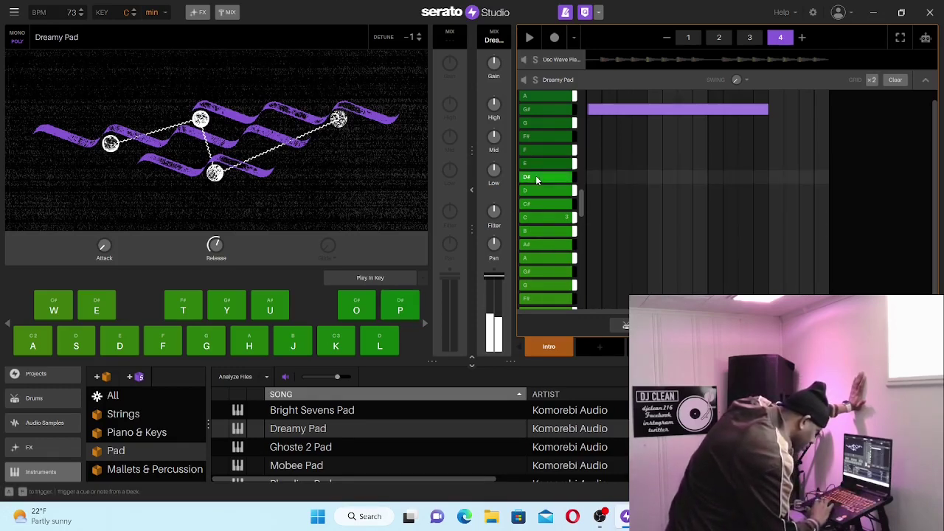
pyautogui.click(548, 163)
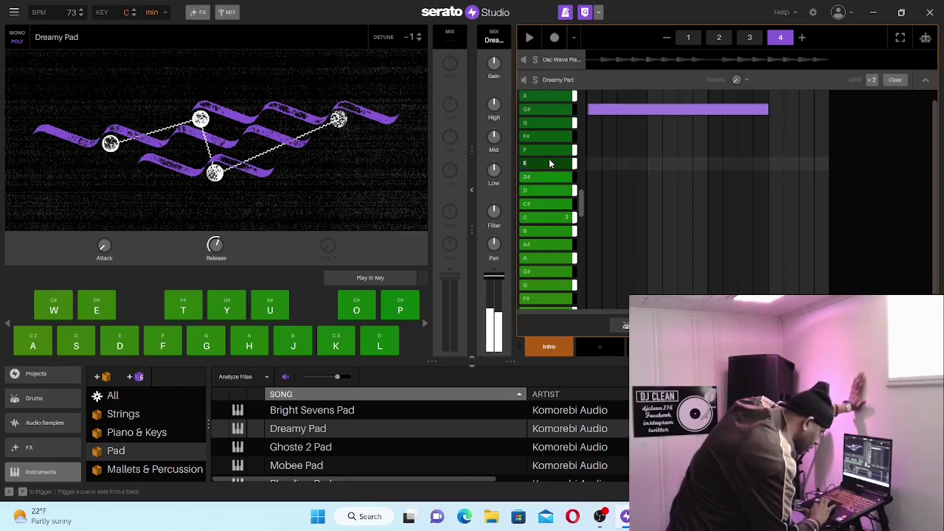
pyautogui.click(776, 163)
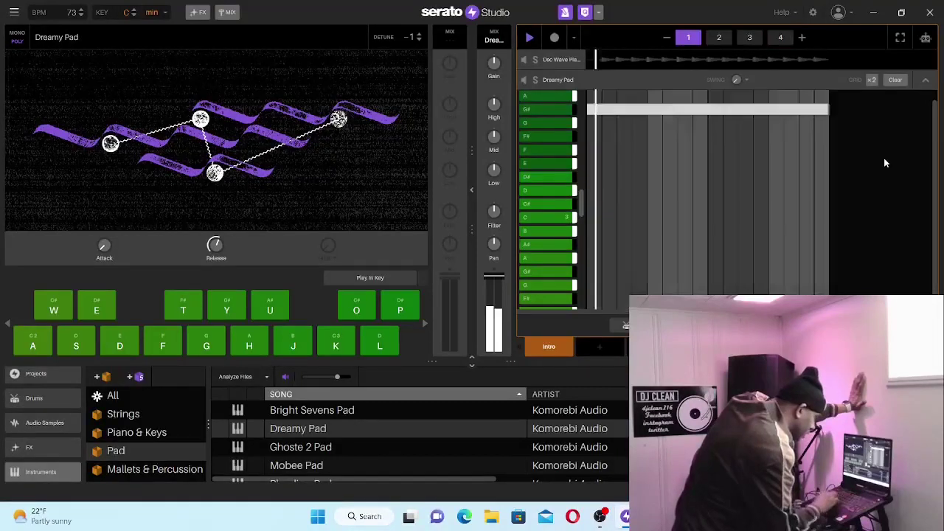
# - Play the scene and lower the Dreamy Pad's Low EQ and channel volume to balance it with the other parts
pyautogui.press('space')
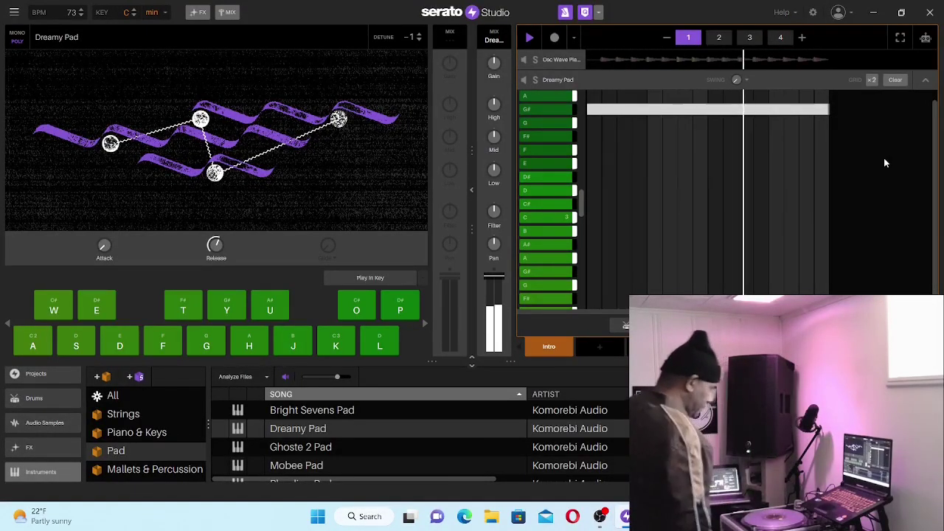
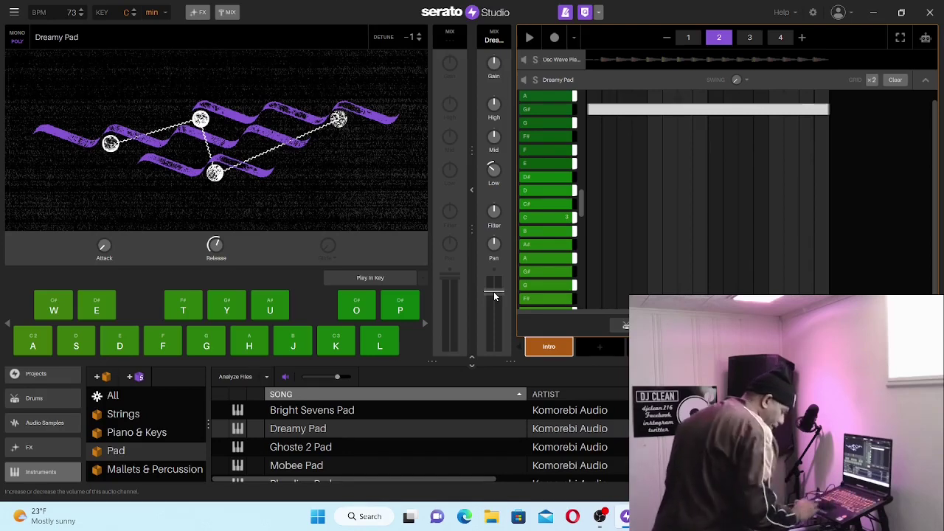
pyautogui.press('space')
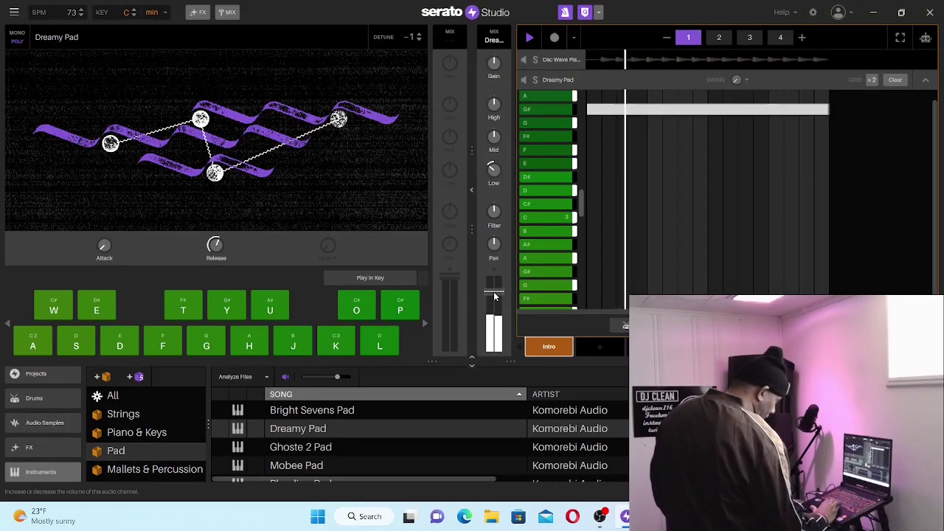
# - Raise the Dreamy Pad's Mid EQ to about +1.88 dB and replay the scene to check the balance
pyautogui.press('space')
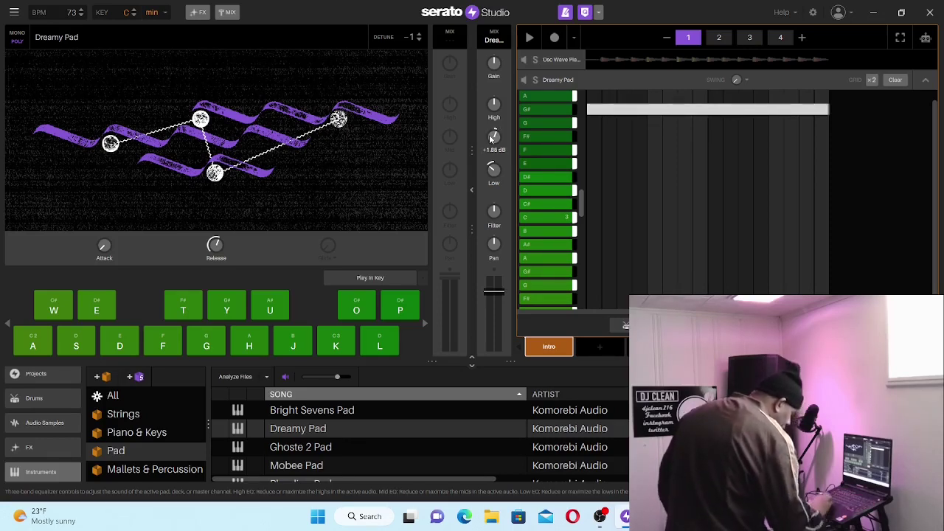
pyautogui.press('space')
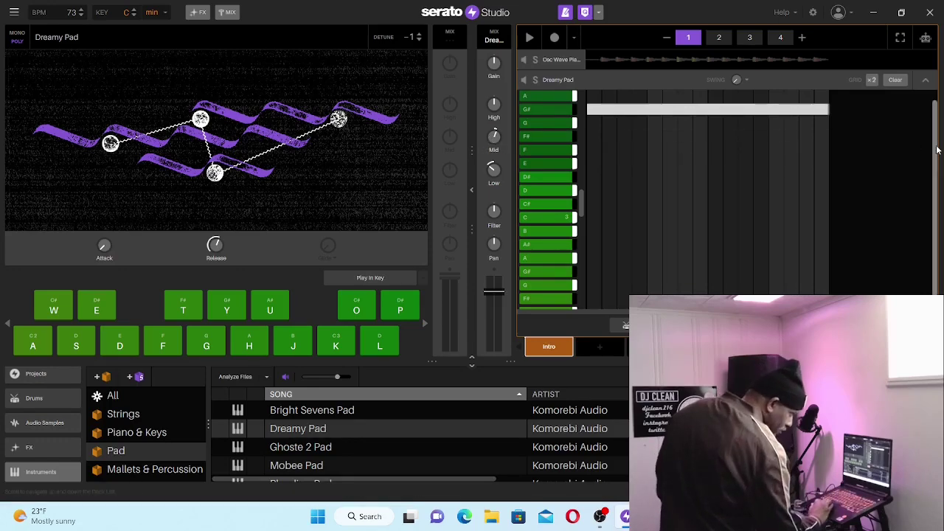
# - Open the Short Phat Synth deck and trim its Low EQ to about -0.50 dB
pyautogui.moveTo(937, 149); pyautogui.dragTo(933, 87)
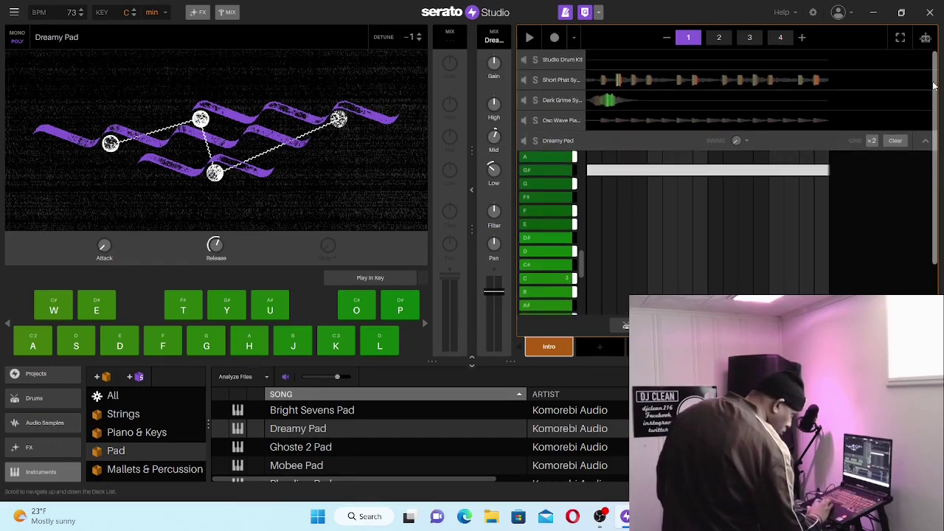
pyautogui.click(558, 99)
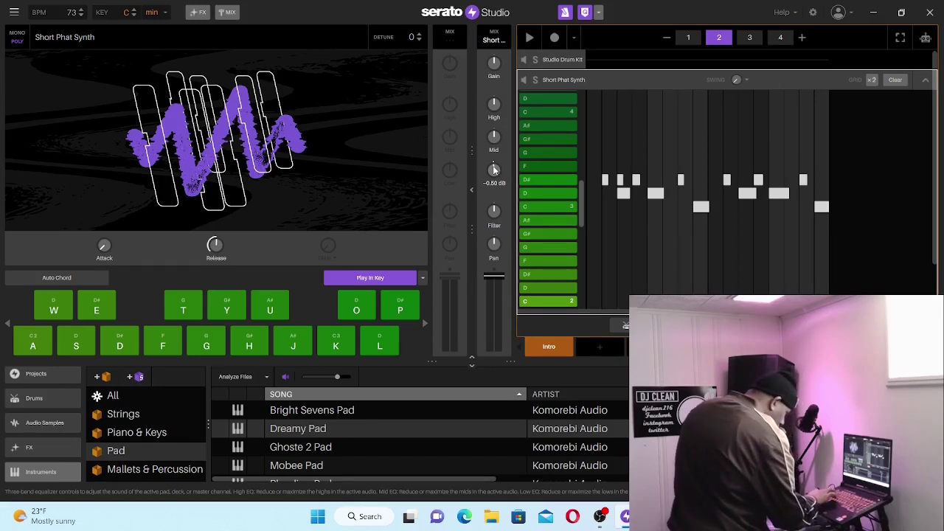
pyautogui.press('space')
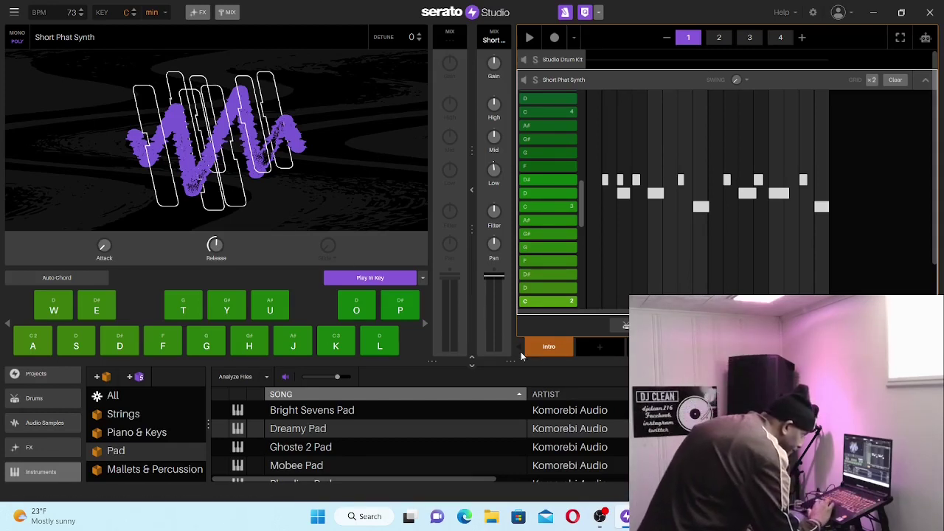
# - Rename the Intro scene as full
pyautogui.click(548, 348)
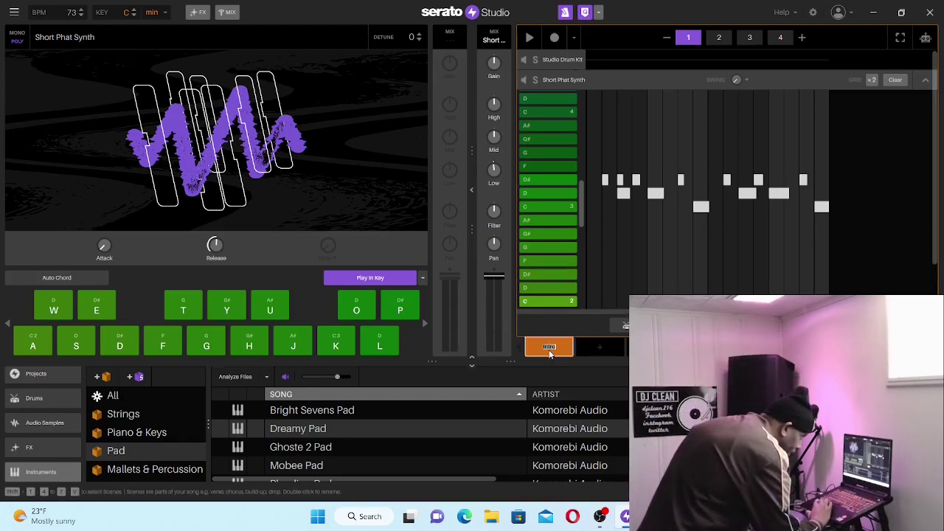
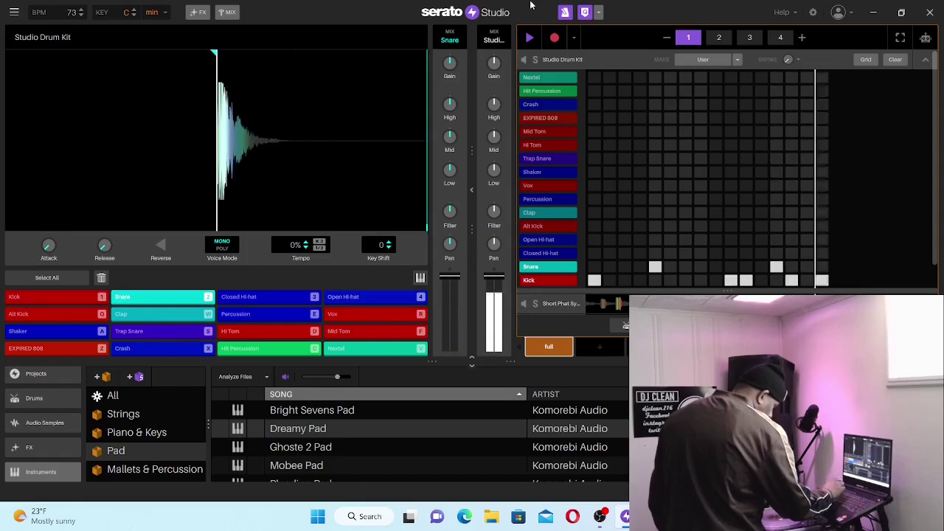
# - Record Studio Drum Kit snares on beats 2 and 4 and closed hi-hats on every step, doubling the grid resolution of both hi-hat rows
pyautogui.press('2')
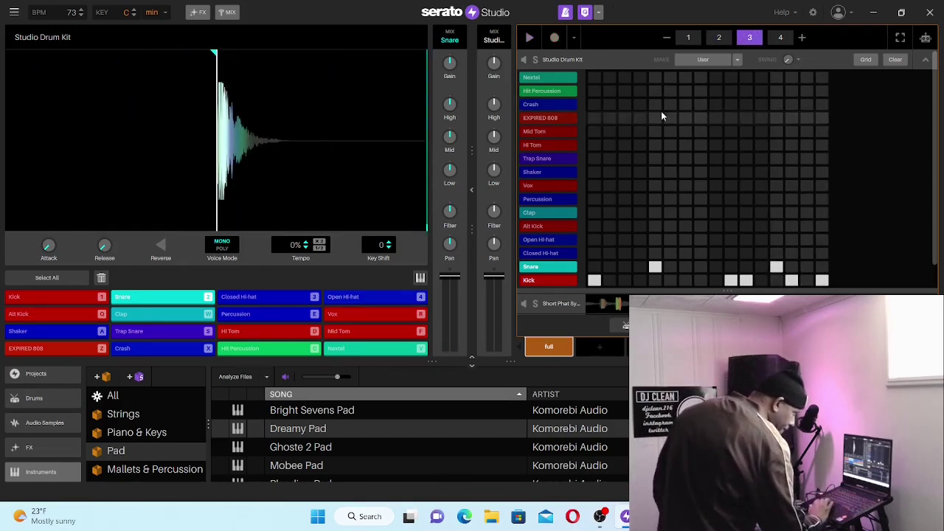
pyautogui.click(868, 60)
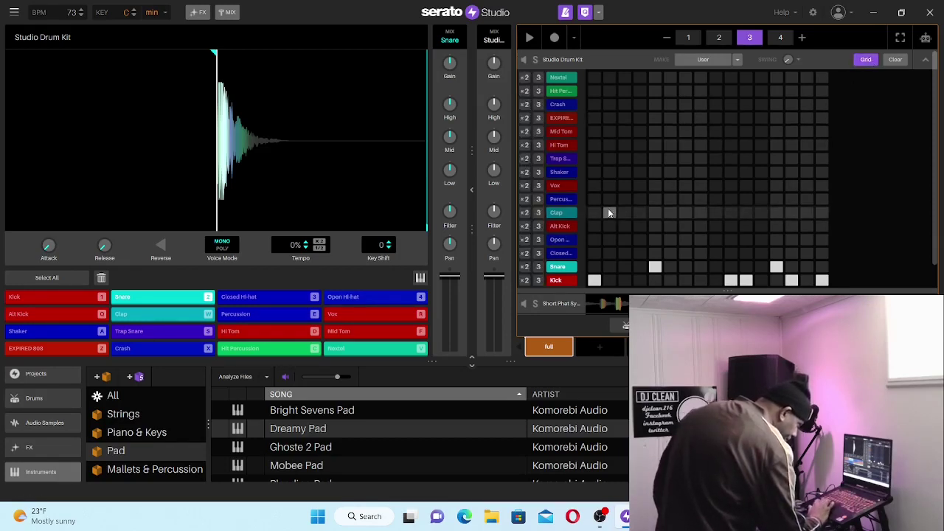
pyautogui.click(526, 240)
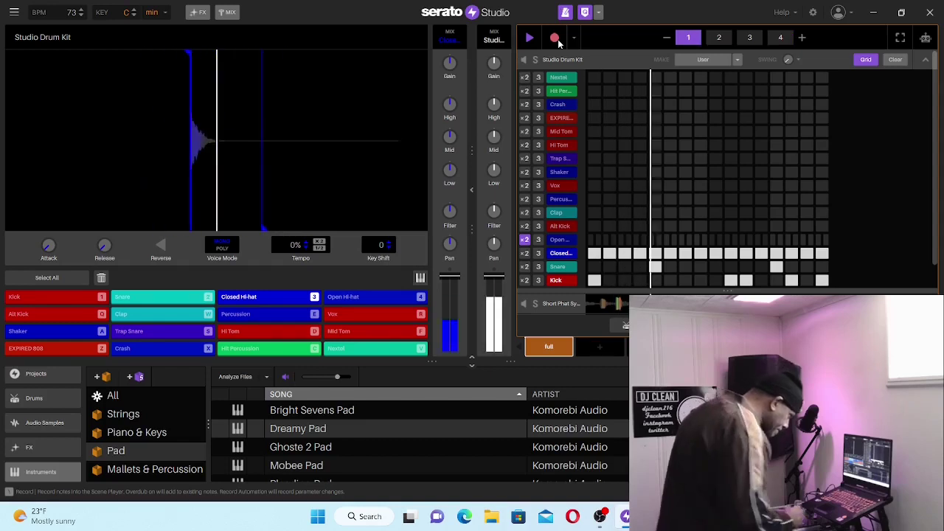
pyautogui.click(558, 39)
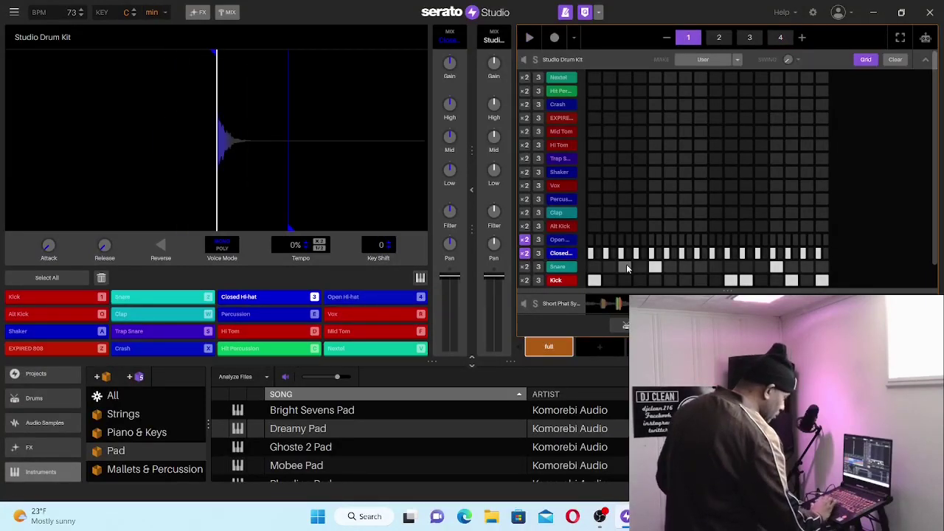
# - Add double-time closed hi-hat rolls to bars 1, 3 and 4 and extra kicks to bar 4, playing the drum pattern to check it
pyautogui.press('space')
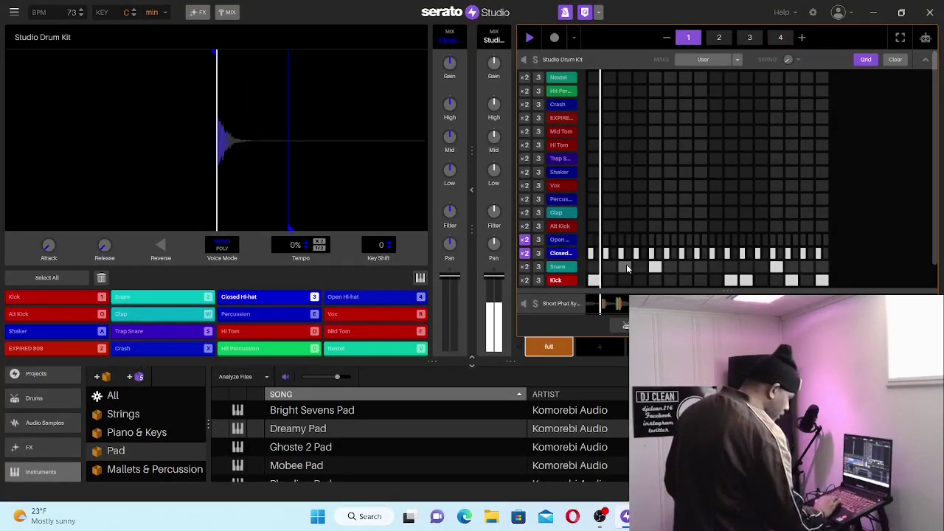
pyautogui.press('space')
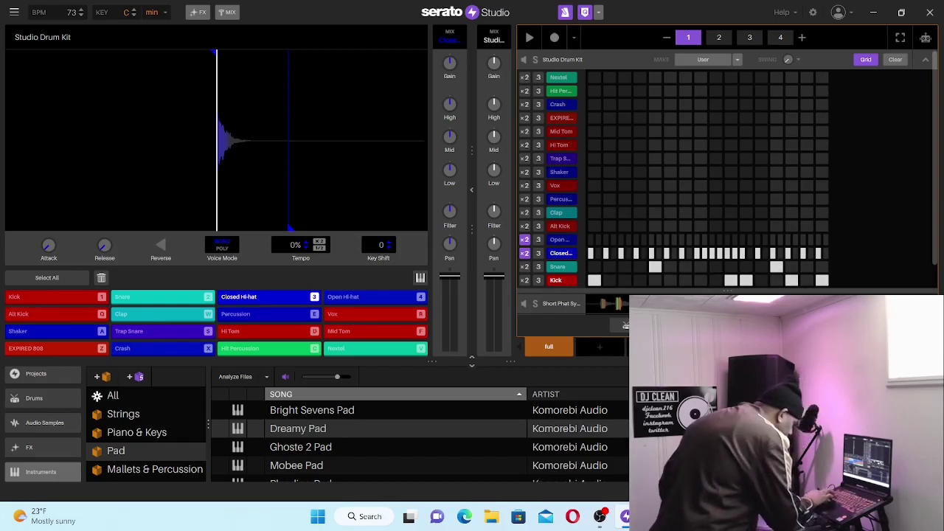
pyautogui.press('space')
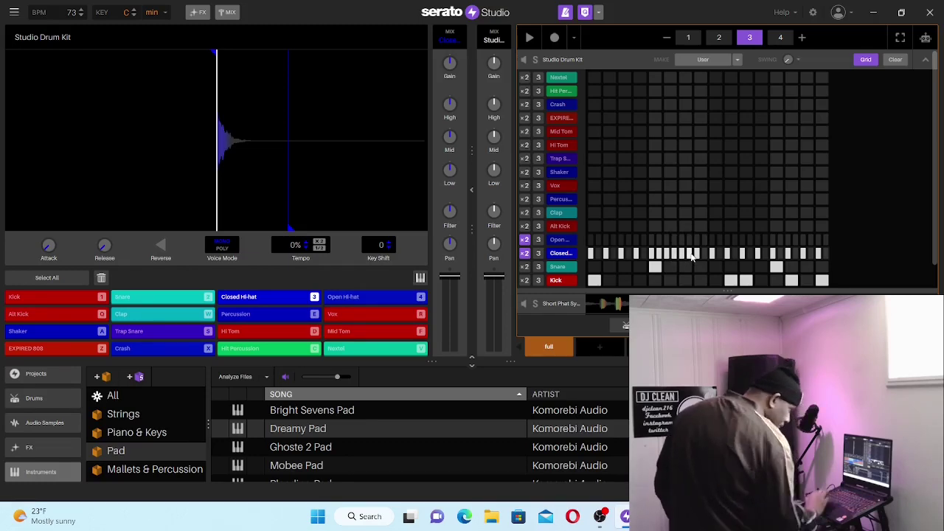
pyautogui.click(780, 38)
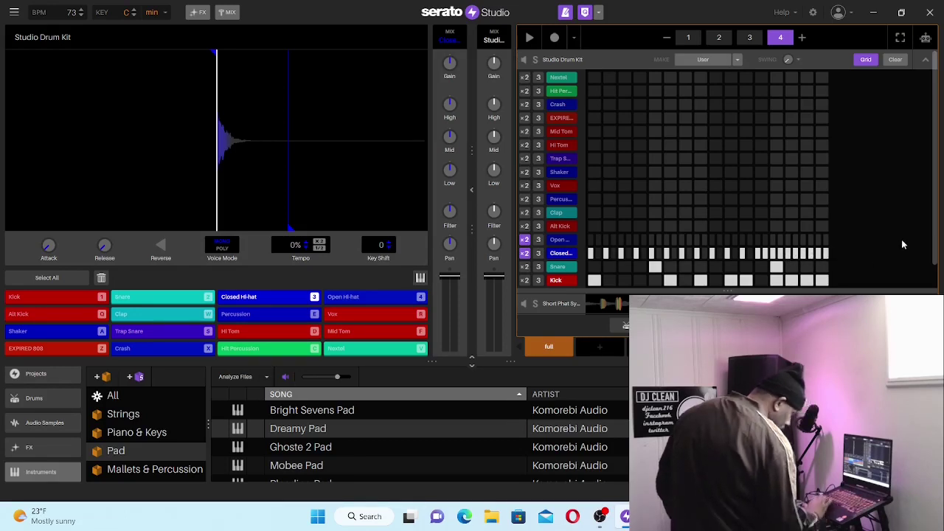
pyautogui.press('space')
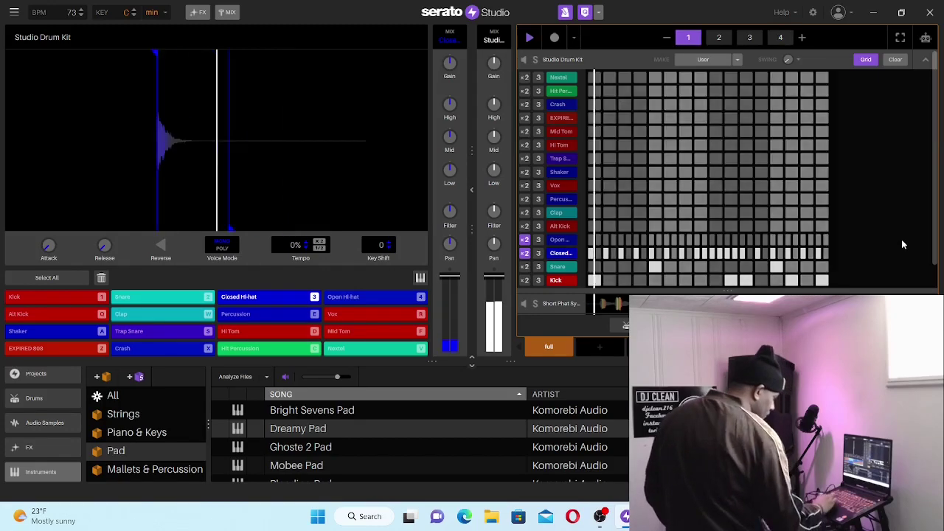
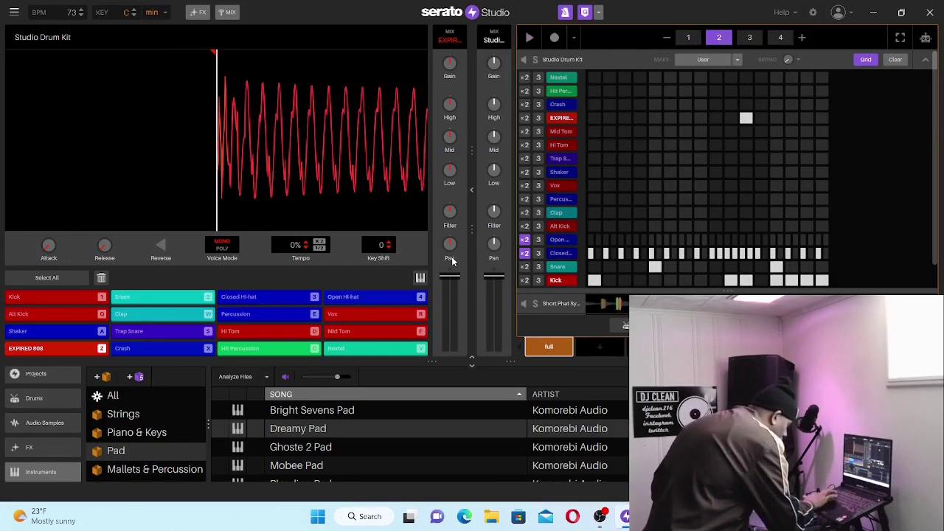
# - Audition Digital Stab and Broken Hourglass Percussion from Mallets & Percussion against the scene and load Digital Stab onto the empty Deck 1
pyautogui.click(174, 469)
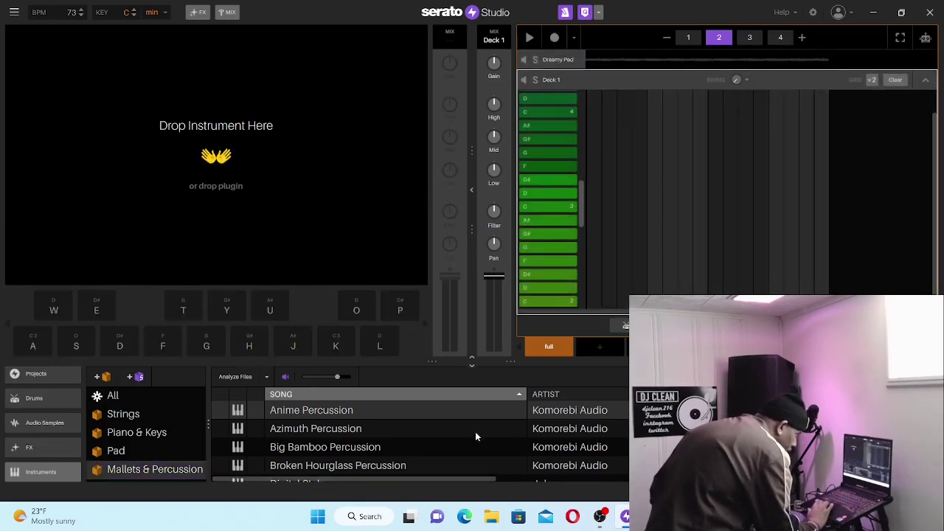
pyautogui.click(376, 433)
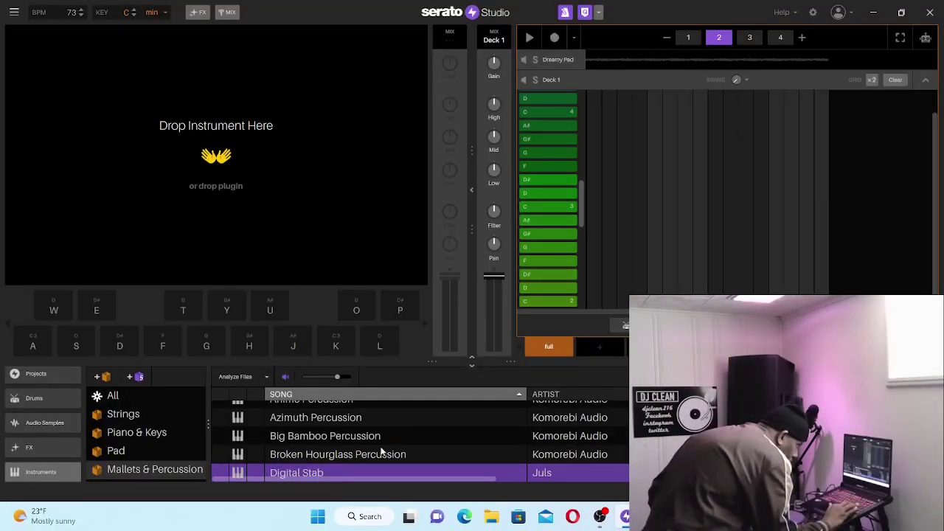
pyautogui.scroll(-1, 381, 449)
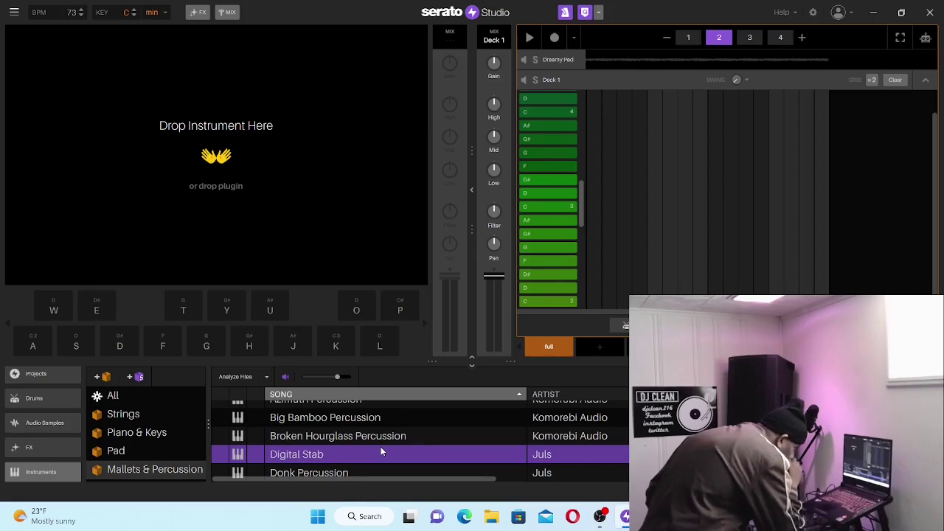
pyautogui.press('space')
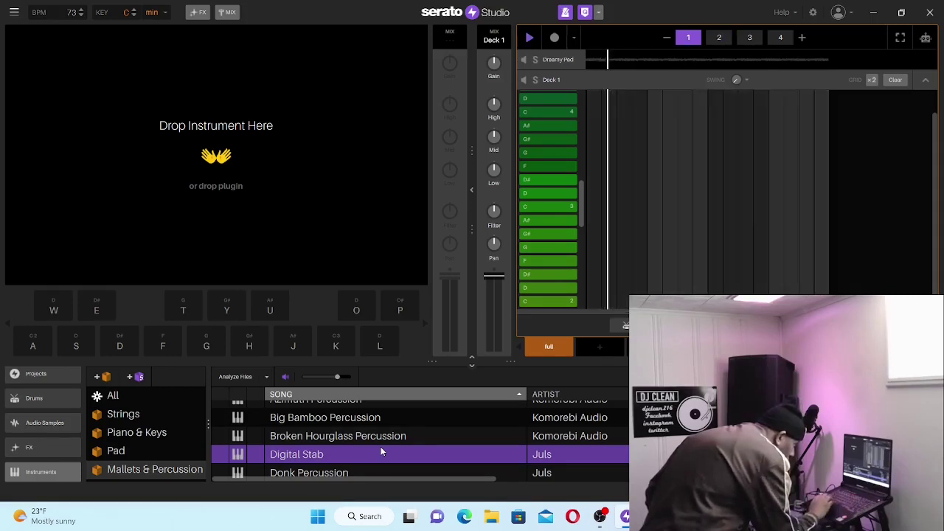
pyautogui.click(364, 436)
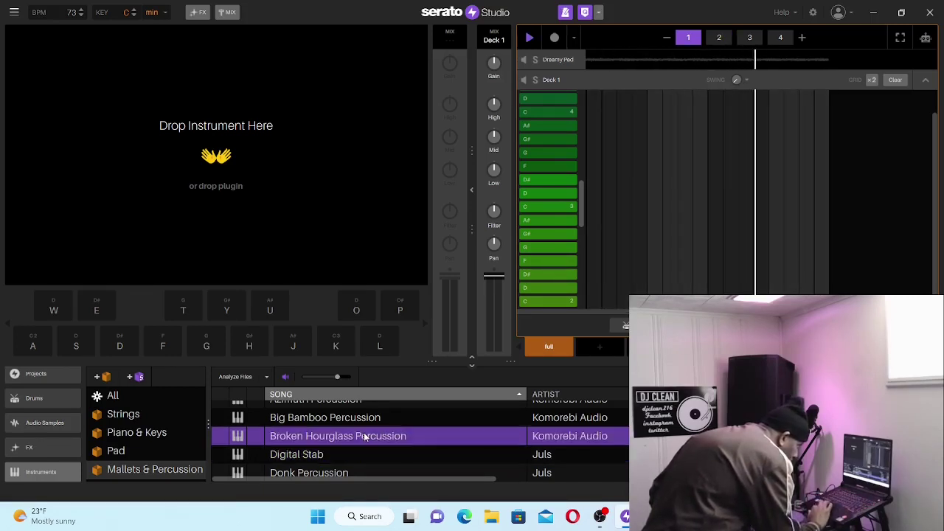
pyautogui.click(365, 451)
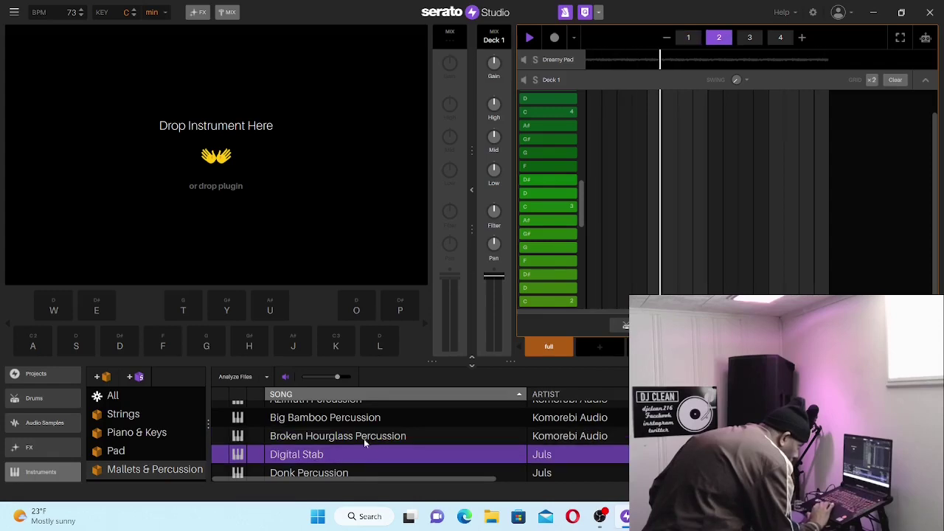
pyautogui.click(362, 435)
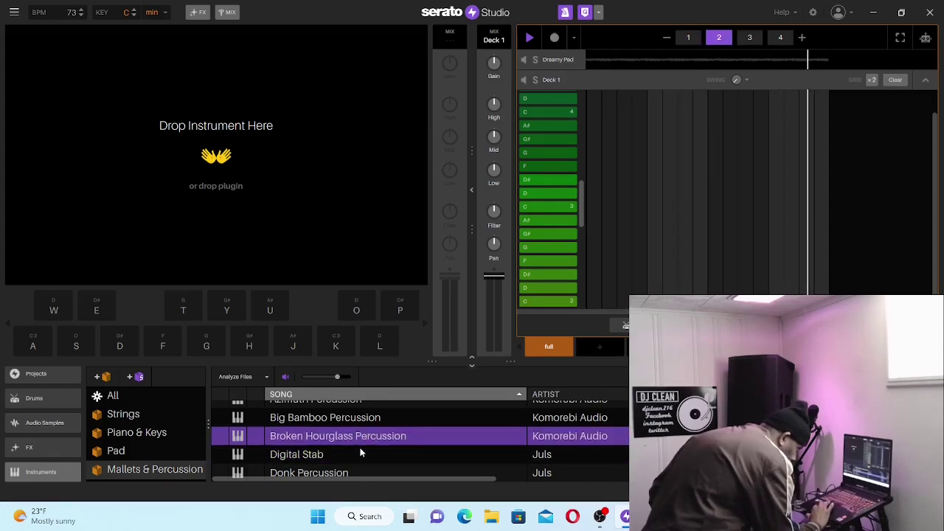
pyautogui.click(360, 447)
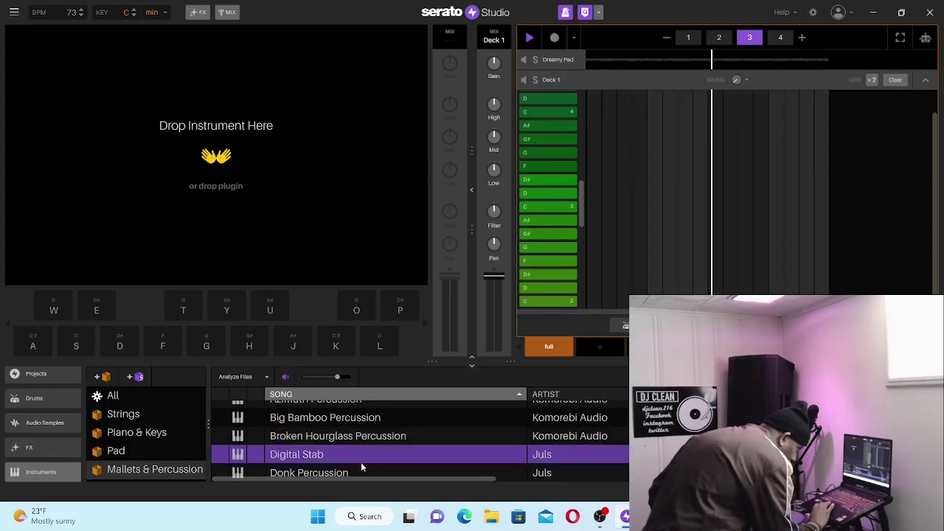
pyautogui.click(363, 469)
pyautogui.click(358, 456)
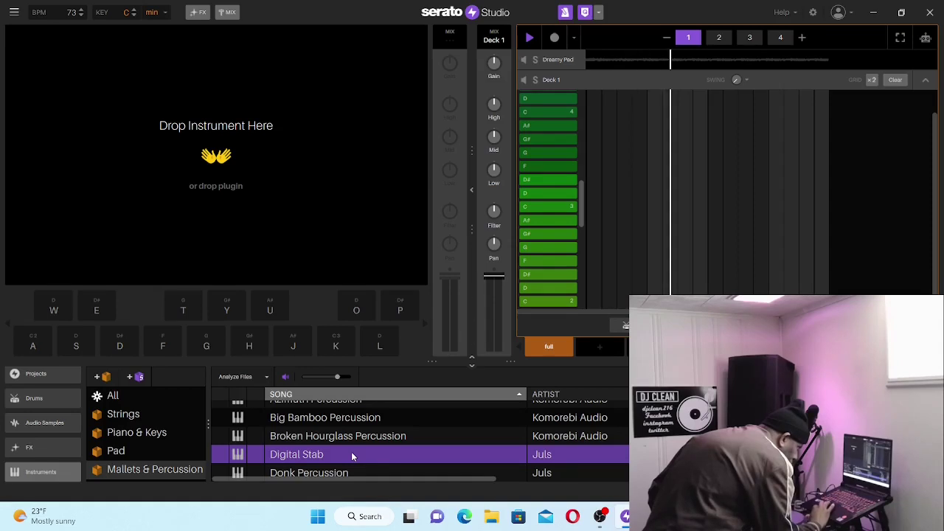
pyautogui.moveTo(351, 451); pyautogui.dragTo(249, 185)
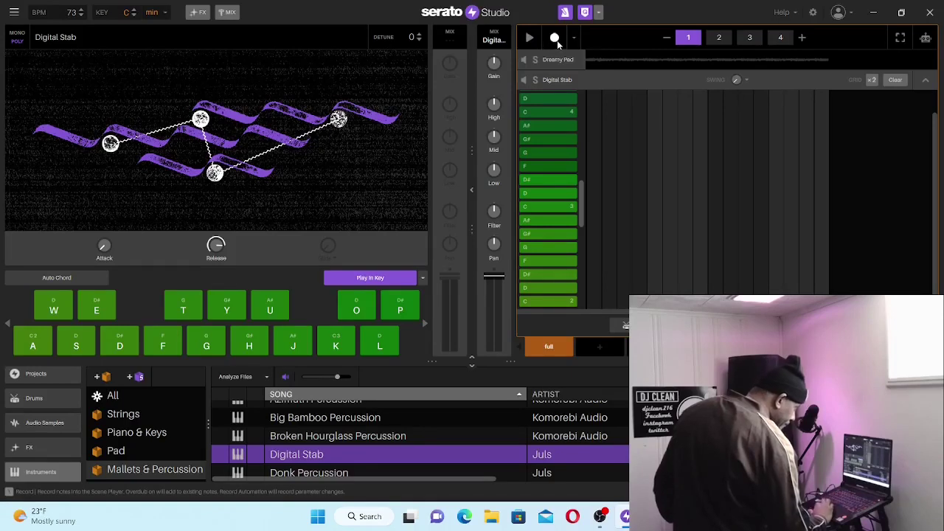
# - Record a short Digital Stab C3 note on every beat across the four bars of the full scene
pyautogui.click(557, 40)
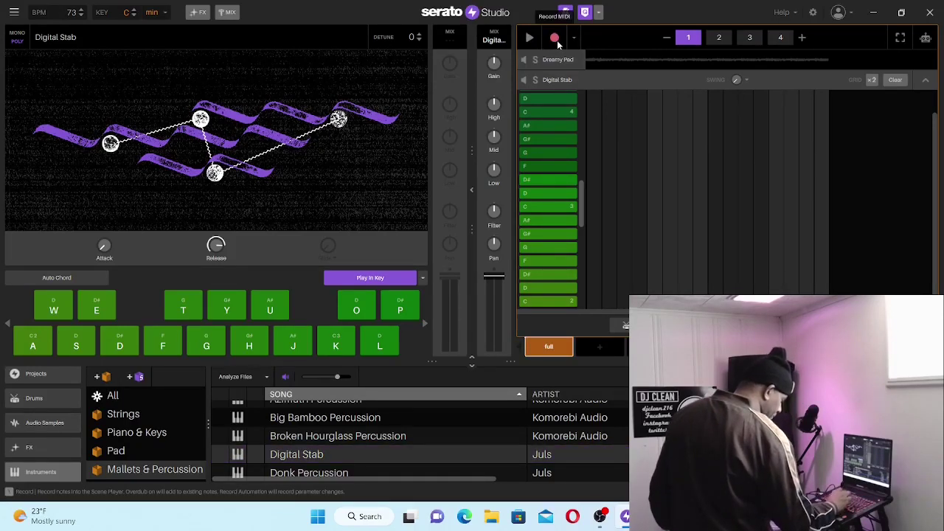
pyautogui.press('space')
pyautogui.press('a')
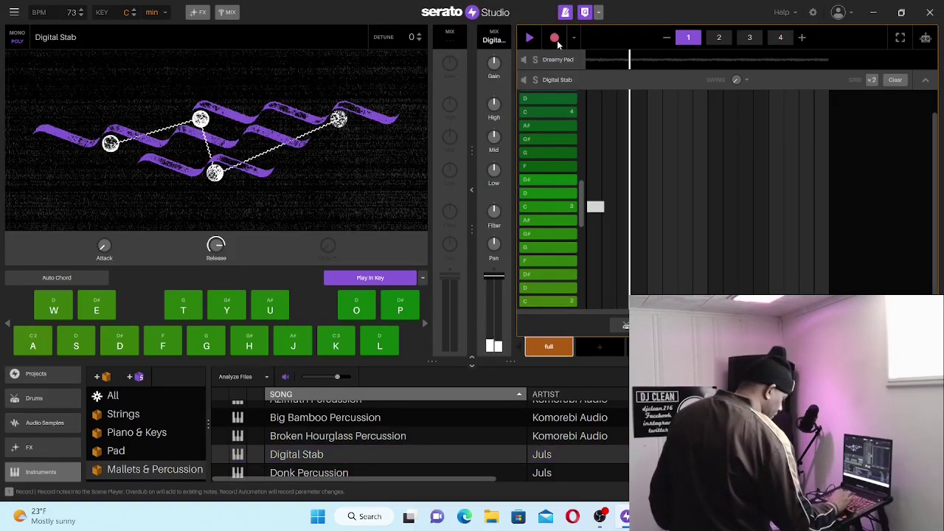
pyautogui.press('a')
pyautogui.press('a')
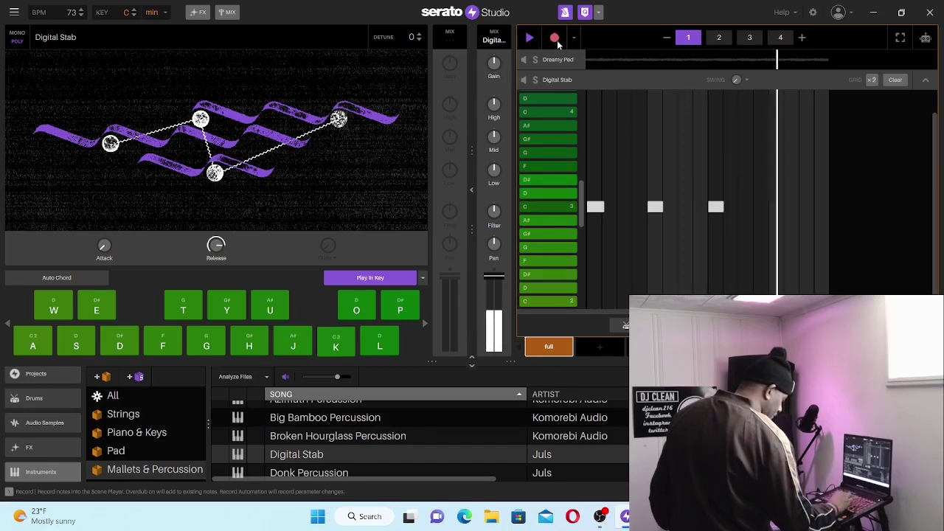
pyautogui.press('a')
pyautogui.press('a')
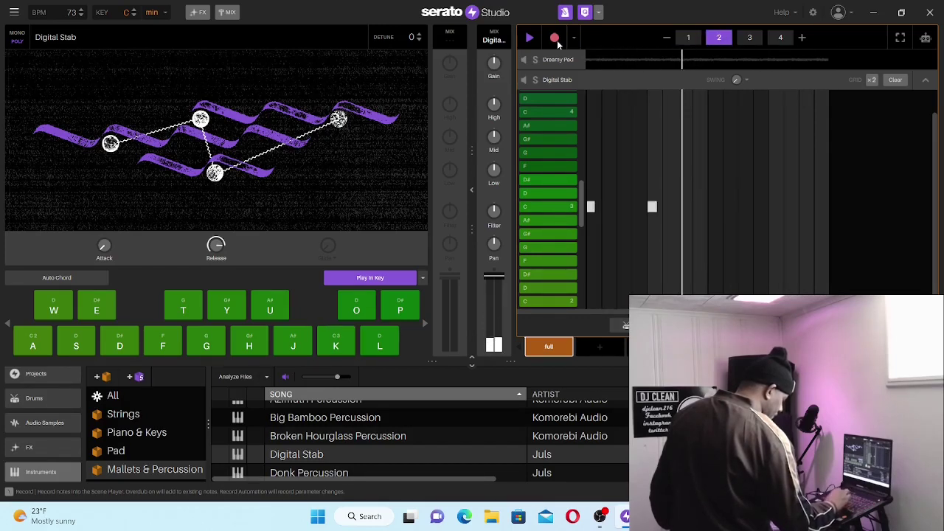
pyautogui.press('a')
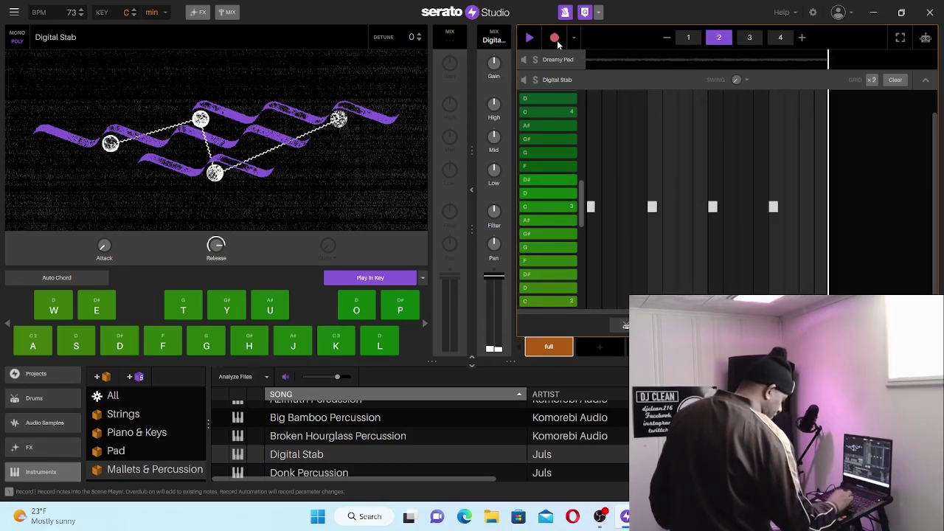
pyautogui.press('a')
pyautogui.press('a')
pyautogui.press('a')
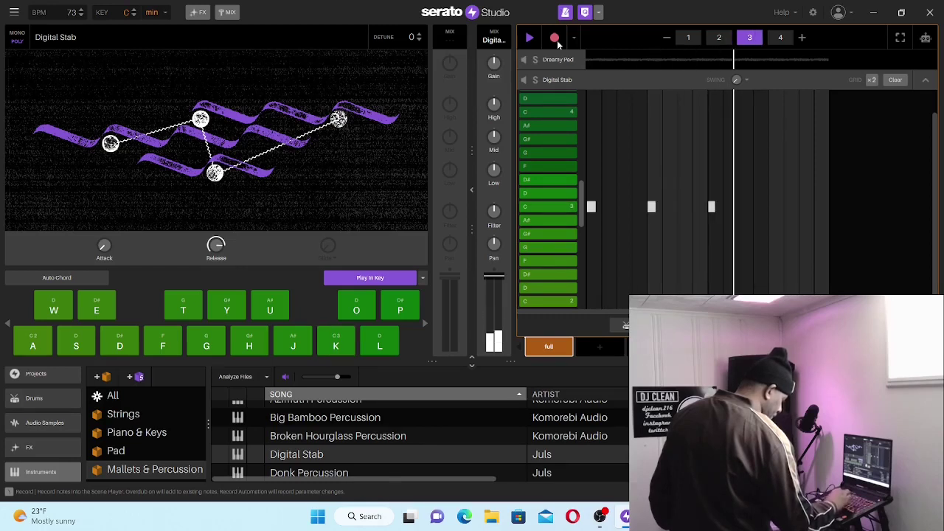
pyautogui.press('a')
pyautogui.press('a')
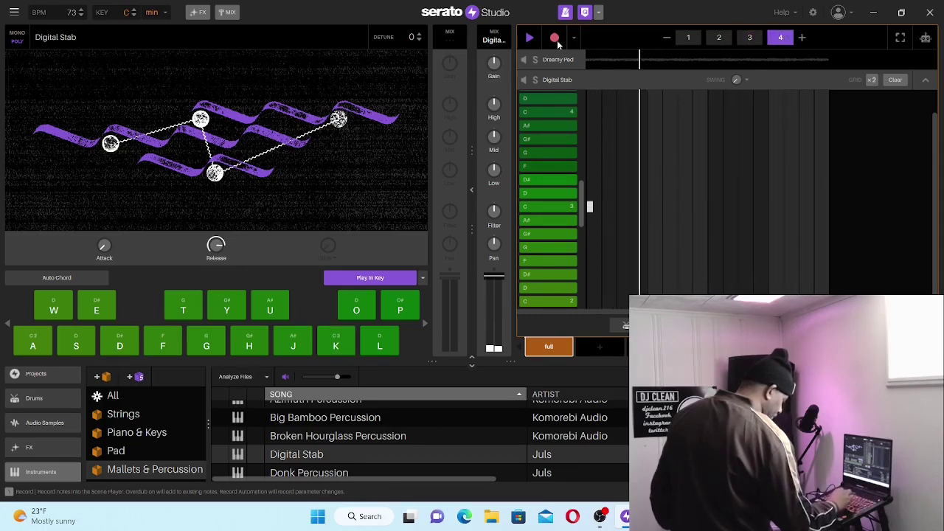
pyautogui.press('a')
pyautogui.press('p')
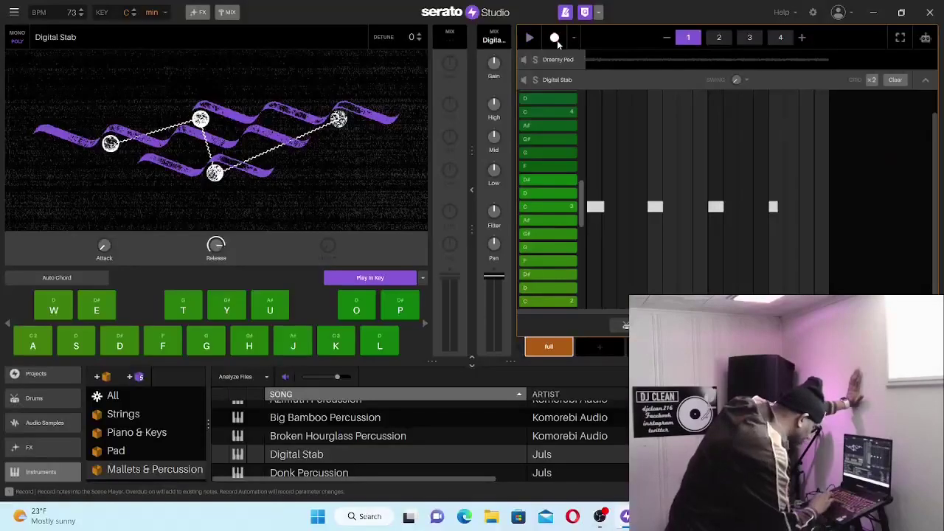
# - Lengthen the Digital Stab C3 notes in bars 1 and 2 so each fills one full grid step
pyautogui.click(774, 207)
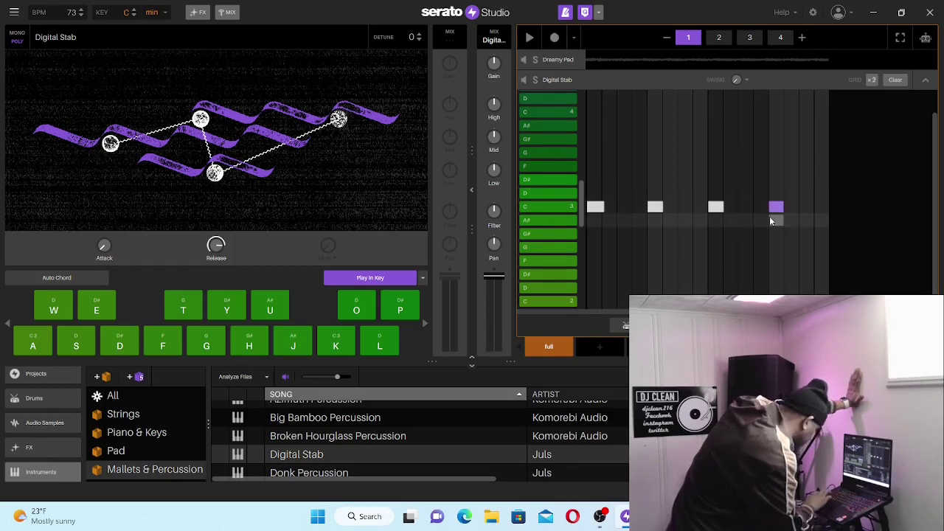
pyautogui.click(721, 37)
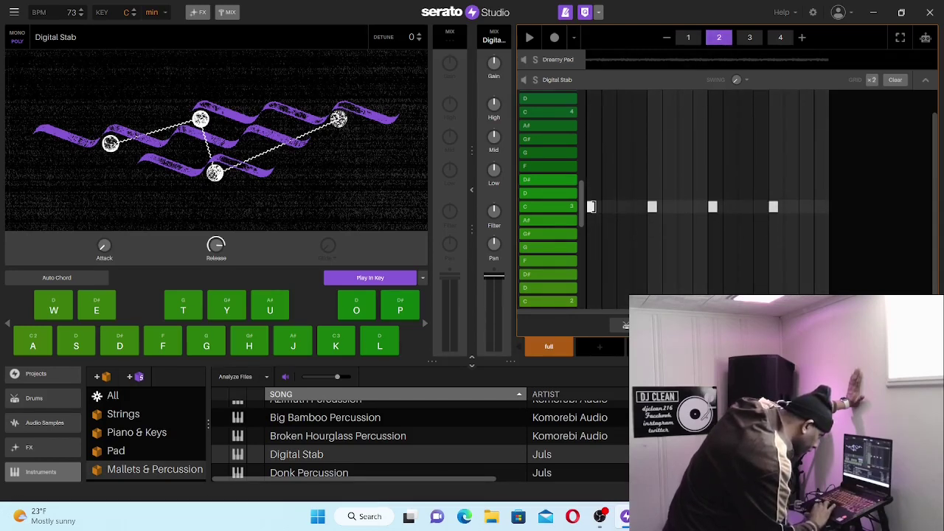
pyautogui.click(591, 206)
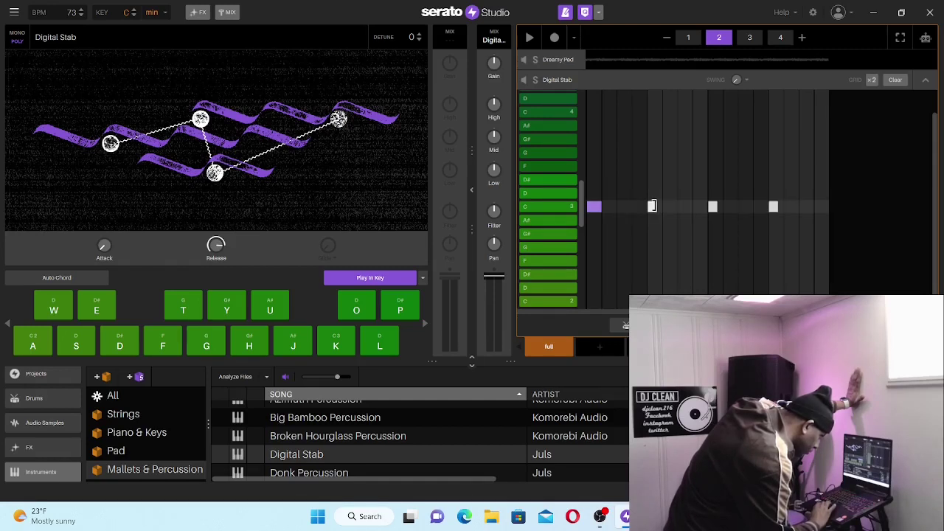
pyautogui.click(653, 207)
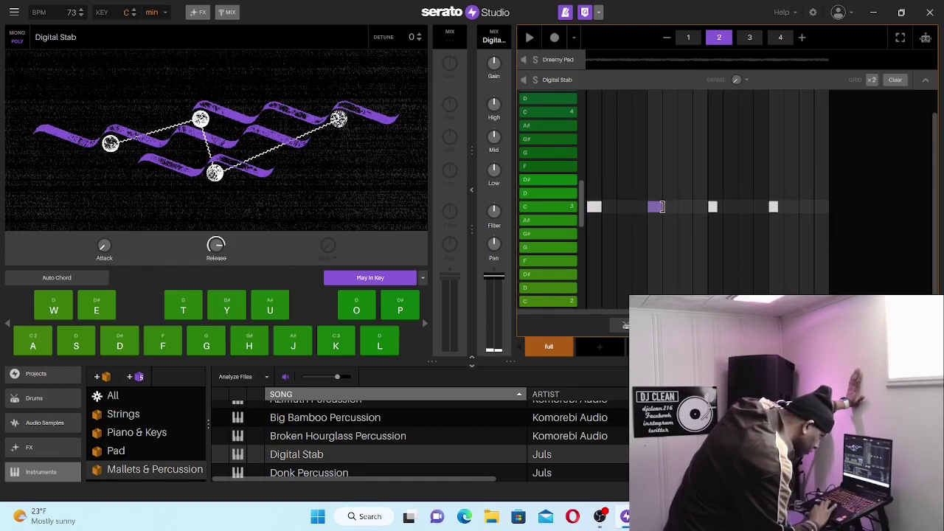
pyautogui.click(715, 207)
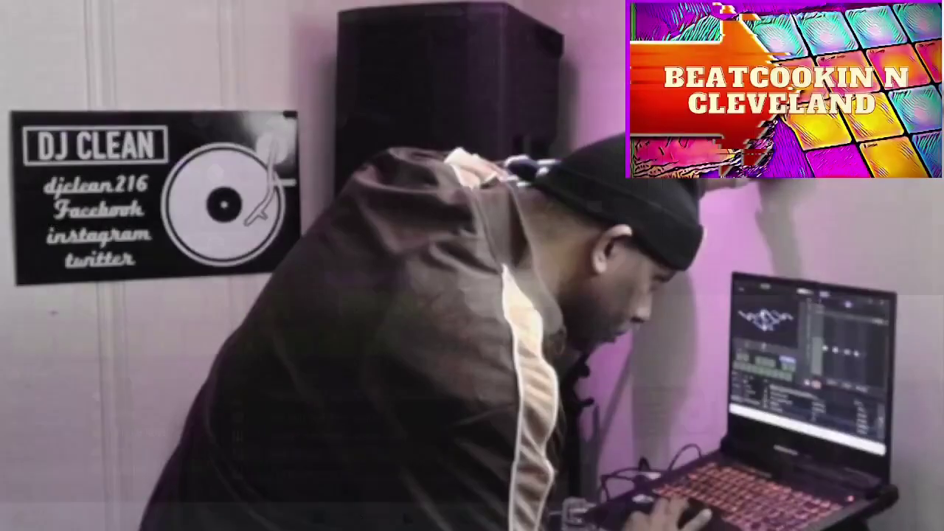
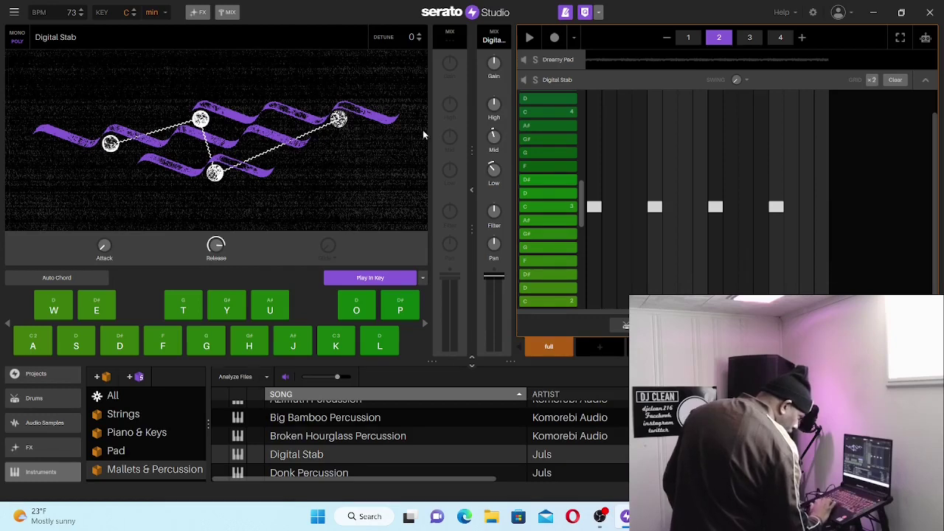
# - Replace the Digital Stab channel's first effect with Amphitheatre Reverb and play the scene with it
pyautogui.click(563, 83)
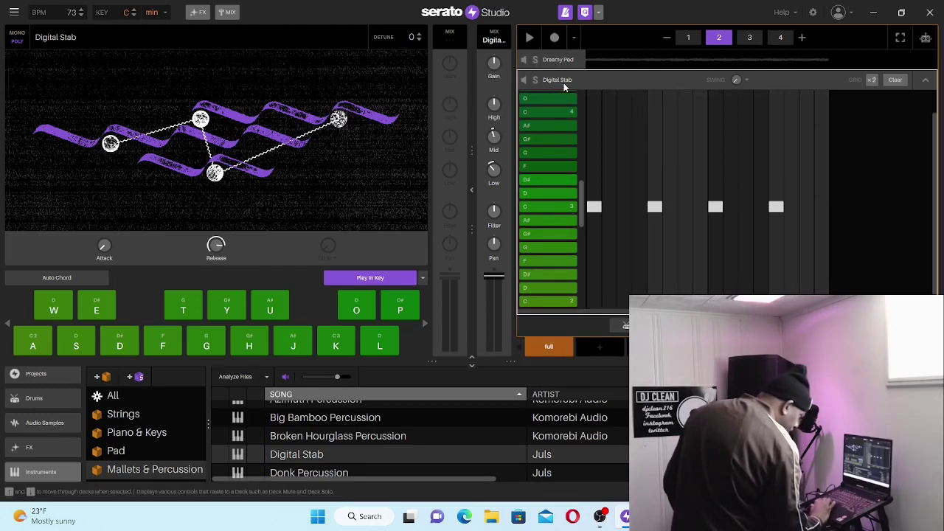
pyautogui.click(198, 12)
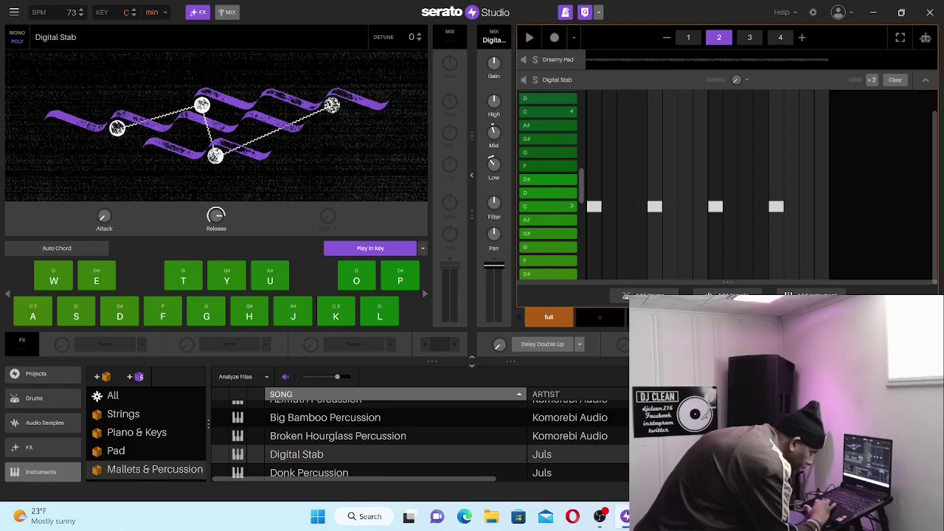
pyautogui.click(581, 345)
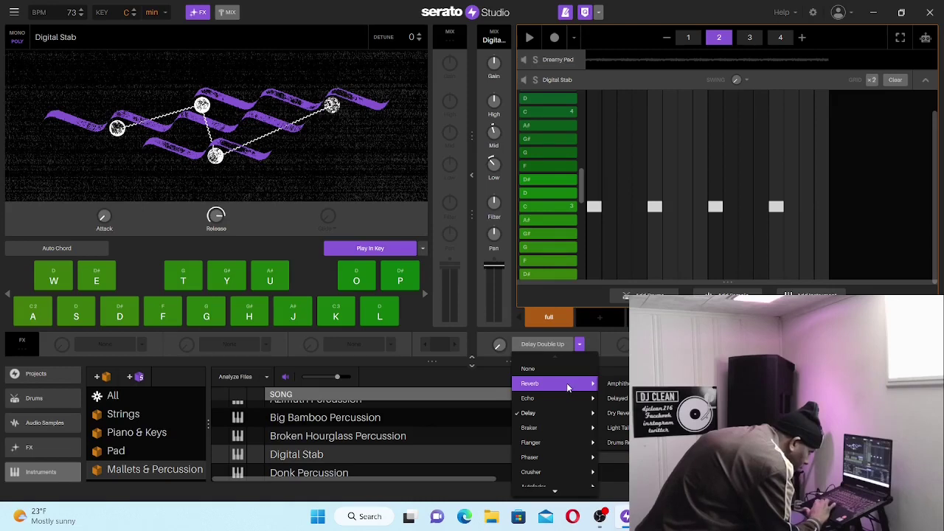
pyautogui.click(621, 382)
pyautogui.press('space')
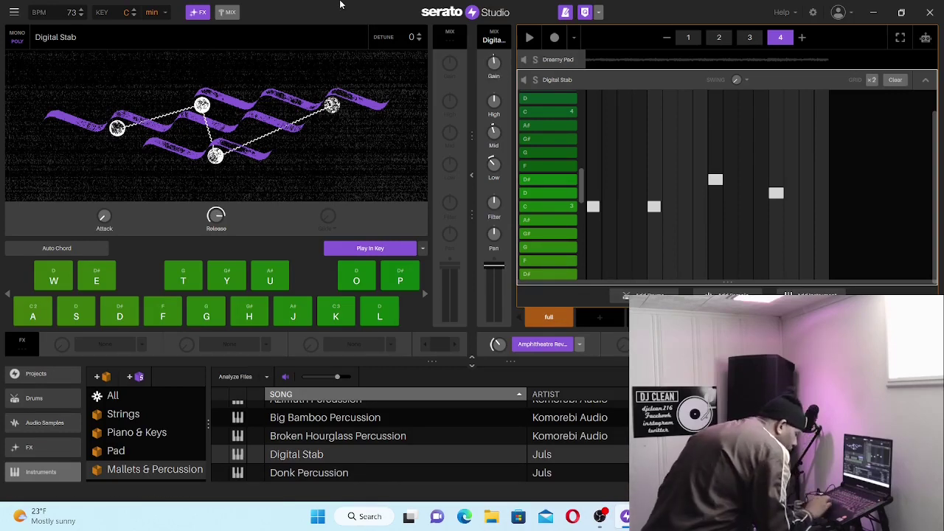
# - Play the full scene and try Digital Stab notes D#, D and C over bars 3 and 4
pyautogui.press('space')
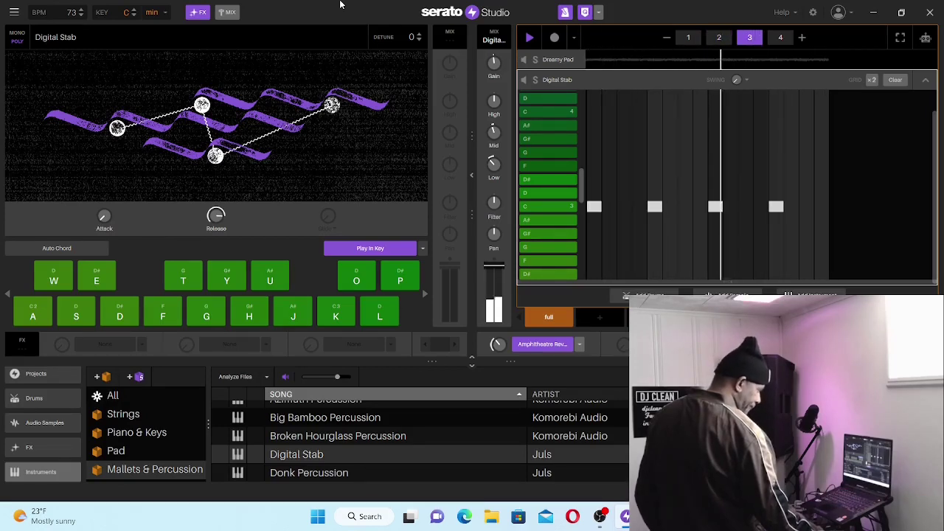
pyautogui.press('e')
pyautogui.press('s')
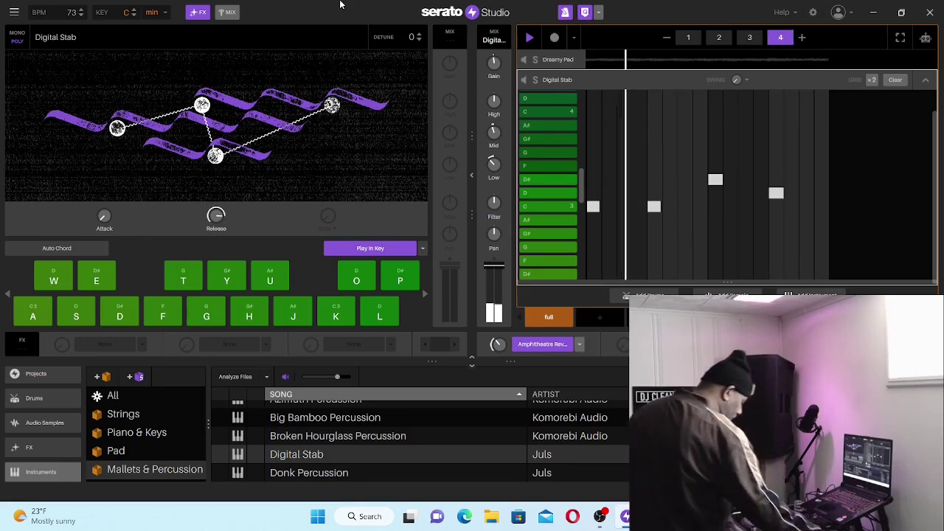
pyautogui.press('a')
pyautogui.press('a')
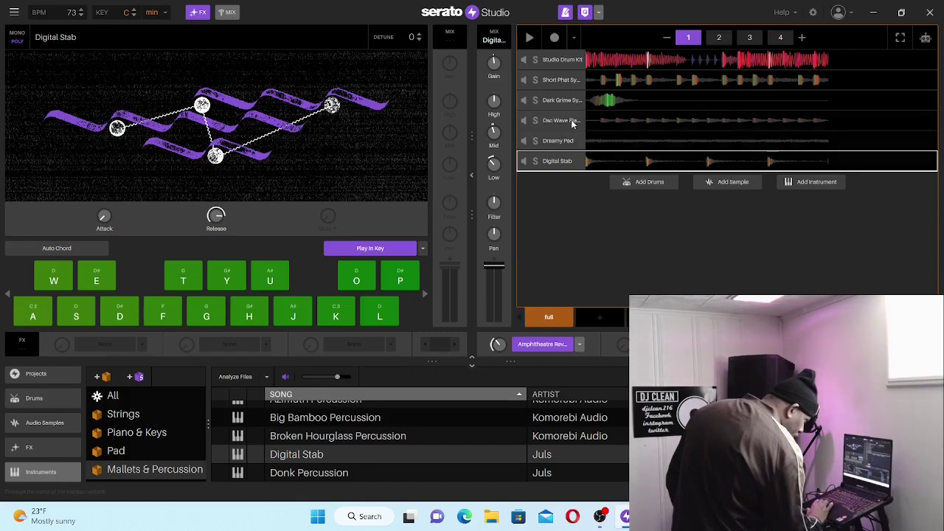
# - Set the Dark Grime Synth gain to -0.78 dB and the project tempo to 75 BPM, checking with playback
pyautogui.doubleClick(563, 102)
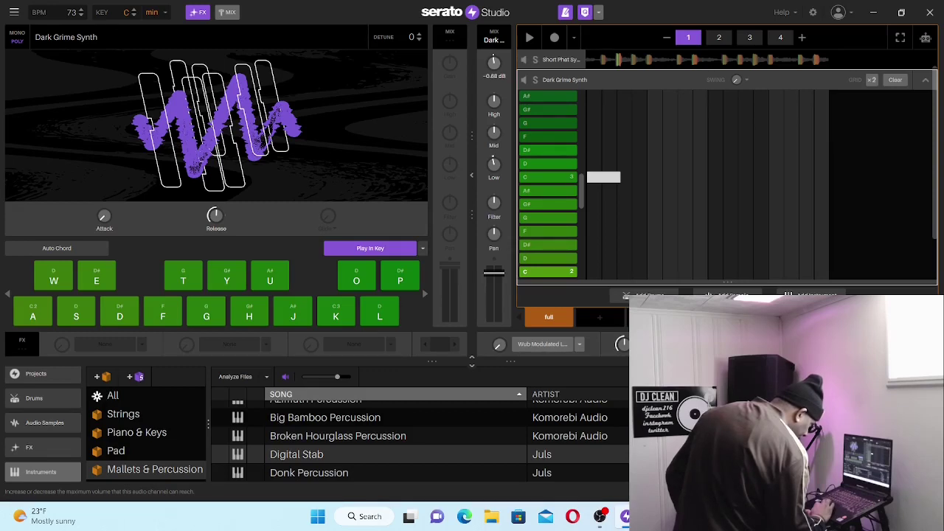
pyautogui.scroll(1, 494, 62)
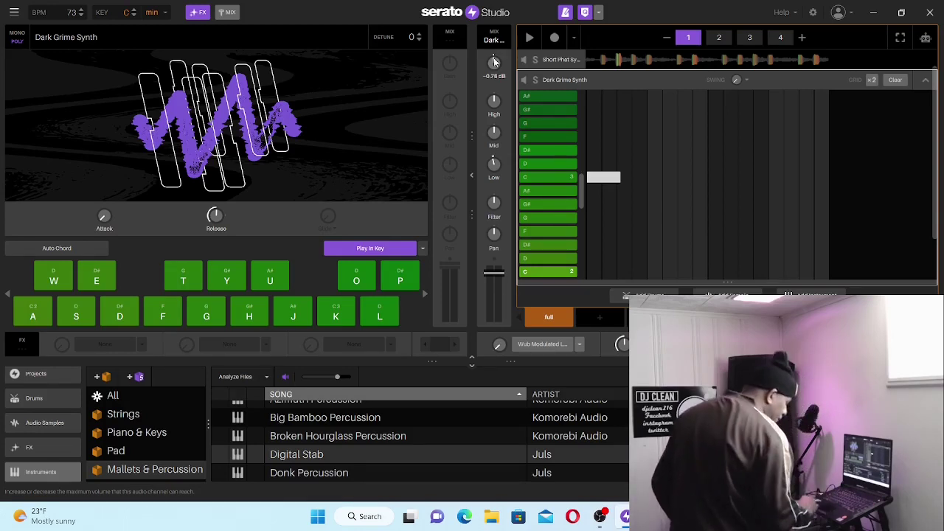
pyautogui.press('space')
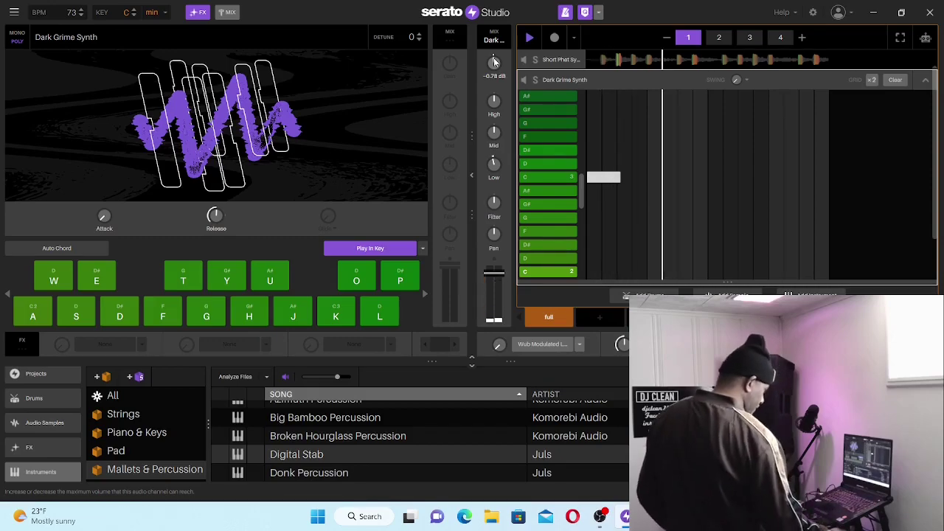
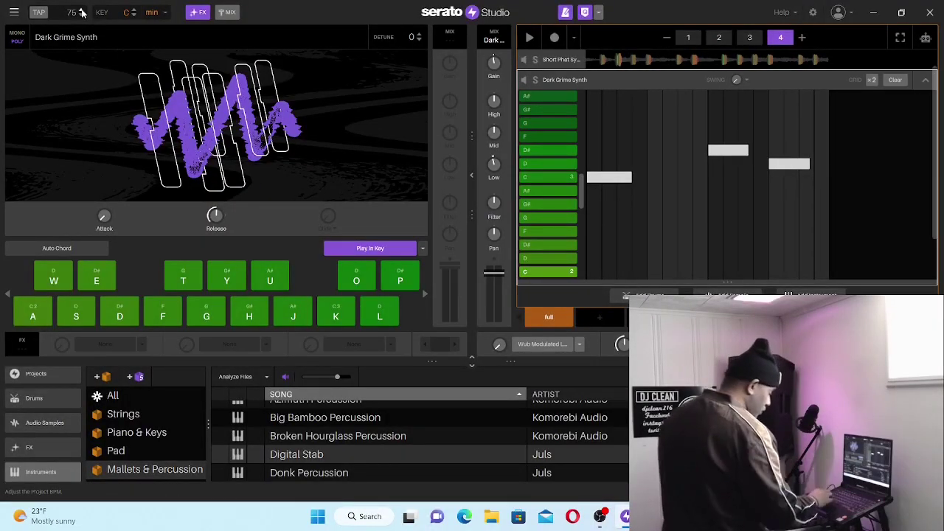
pyautogui.press('space')
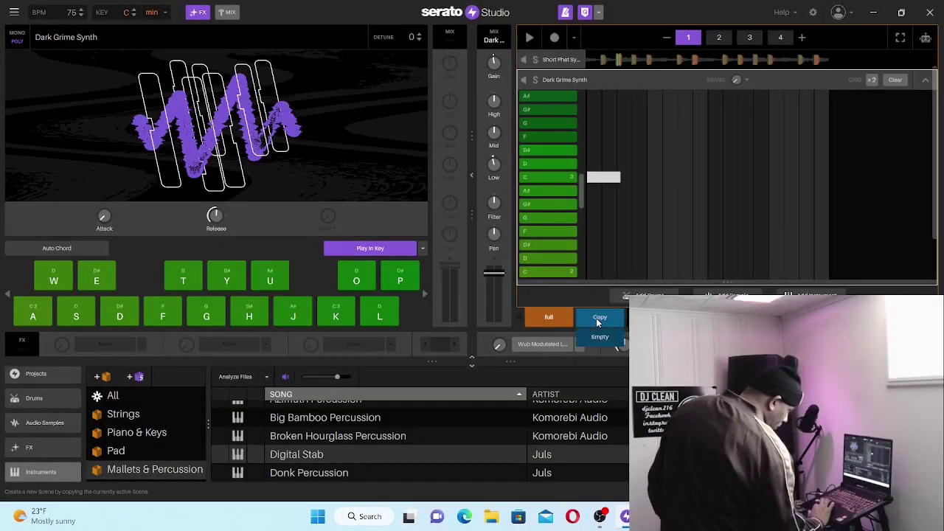
# - Copy the full scene into the next empty scene slot and delete the Dreamy Pad notes from all four bars of the copy
pyautogui.click(599, 317)
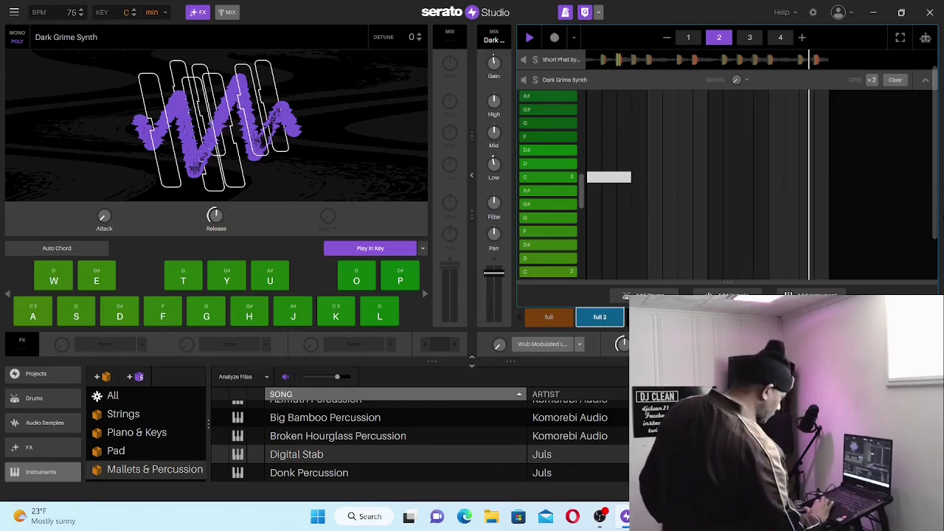
pyautogui.click(926, 79)
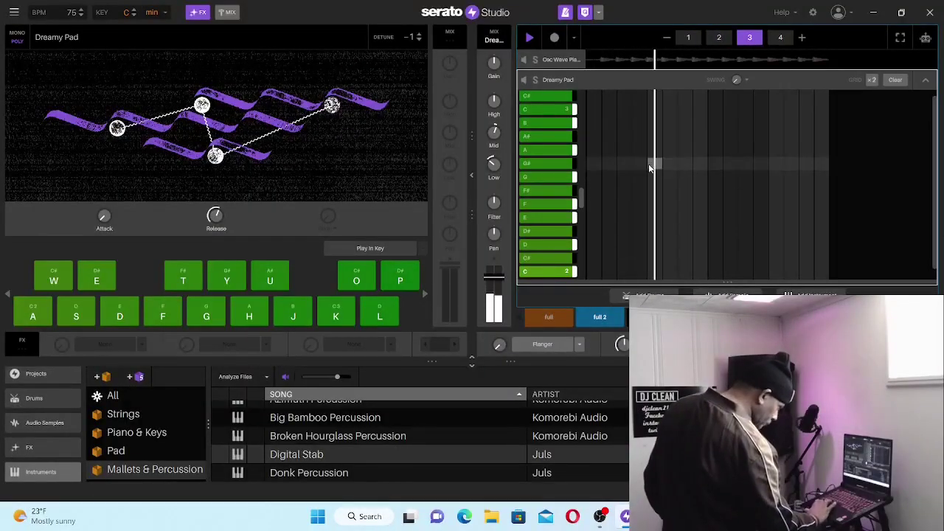
pyautogui.moveTo(581, 198); pyautogui.dragTo(587, 177)
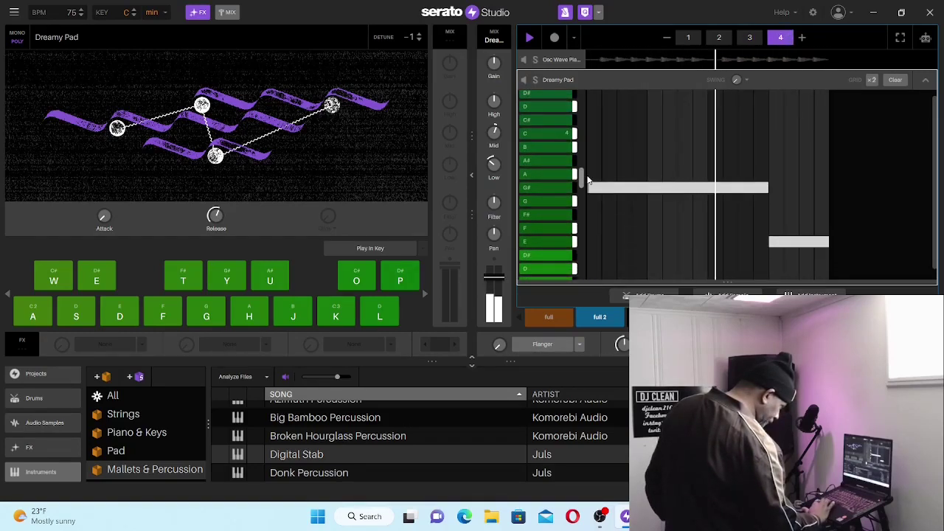
pyautogui.scroll(-1, 588, 179)
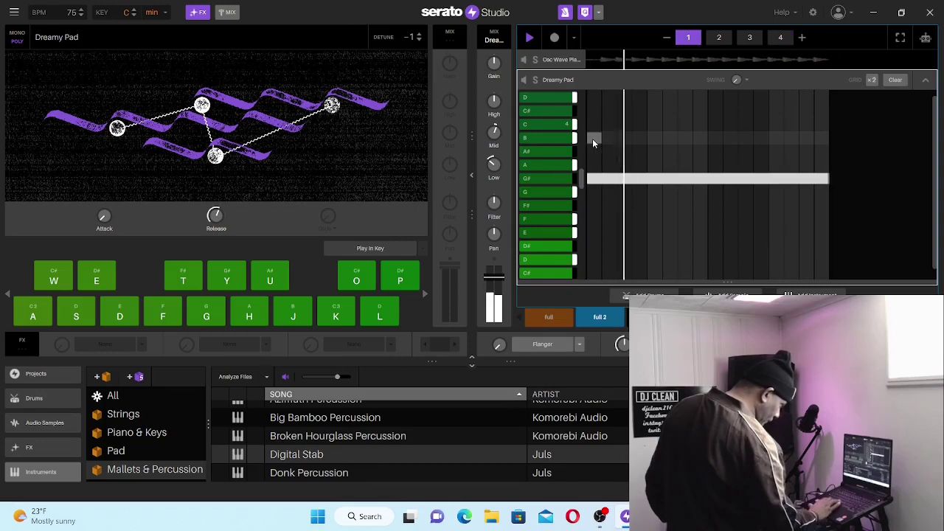
pyautogui.press('space')
pyautogui.click(637, 178)
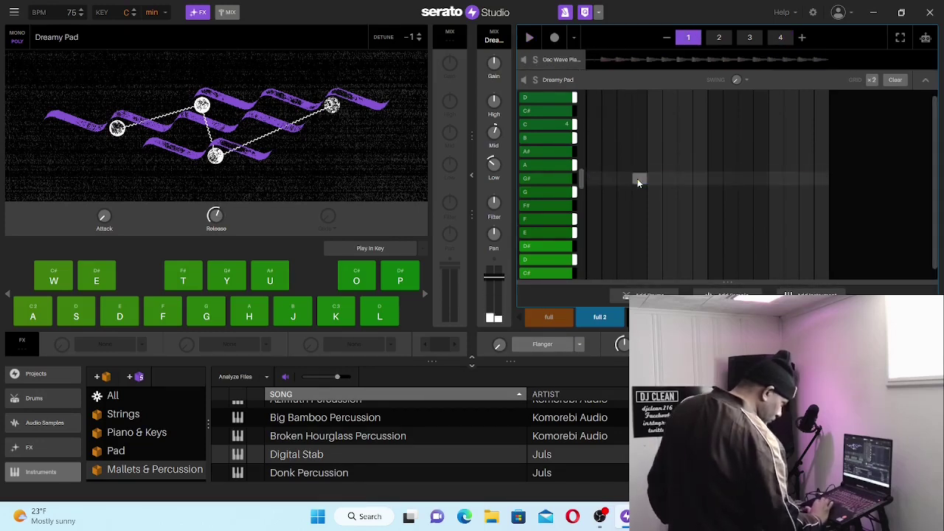
pyautogui.click(720, 38)
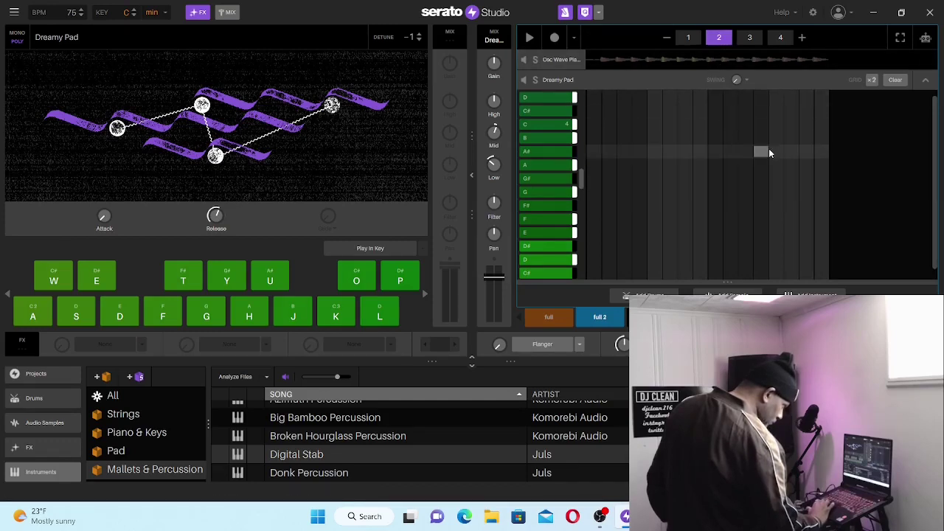
pyautogui.click(749, 38)
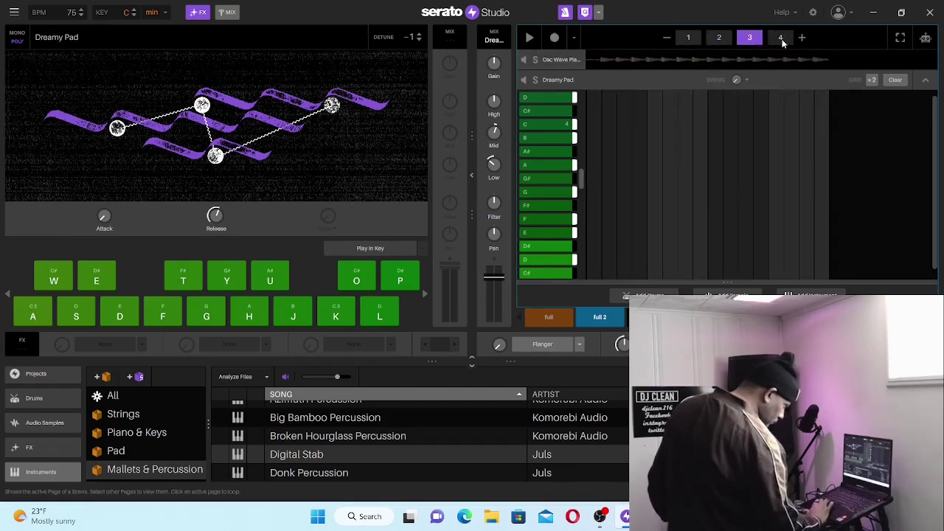
pyautogui.click(782, 39)
pyautogui.click(802, 233)
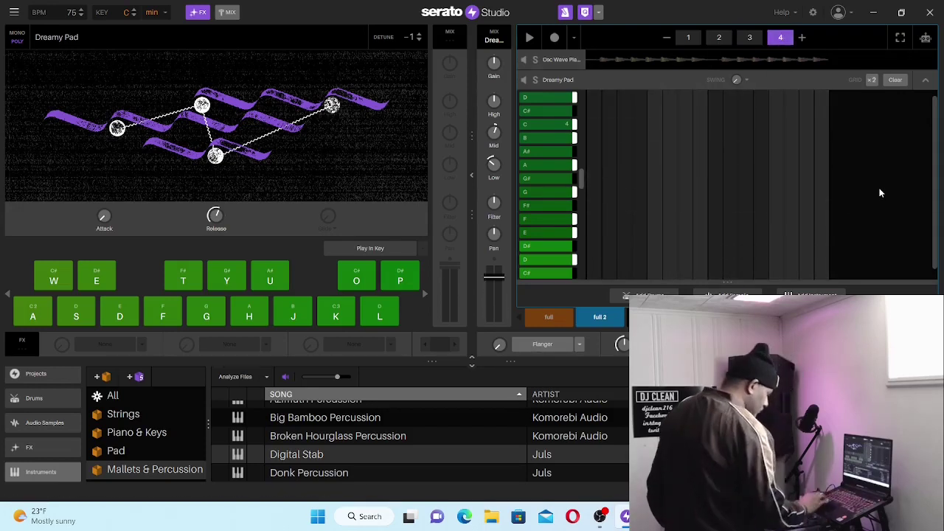
# - Play the copied scene and check the Osc Wave Piano Synth, Short Phat Synth and Studio Drum Kit patterns
pyautogui.press('space')
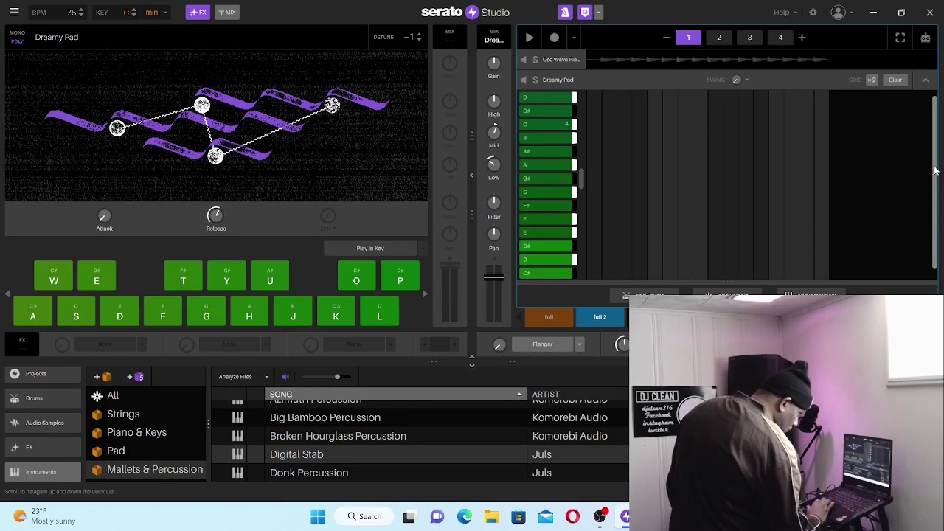
pyautogui.moveTo(935, 171); pyautogui.dragTo(933, 122)
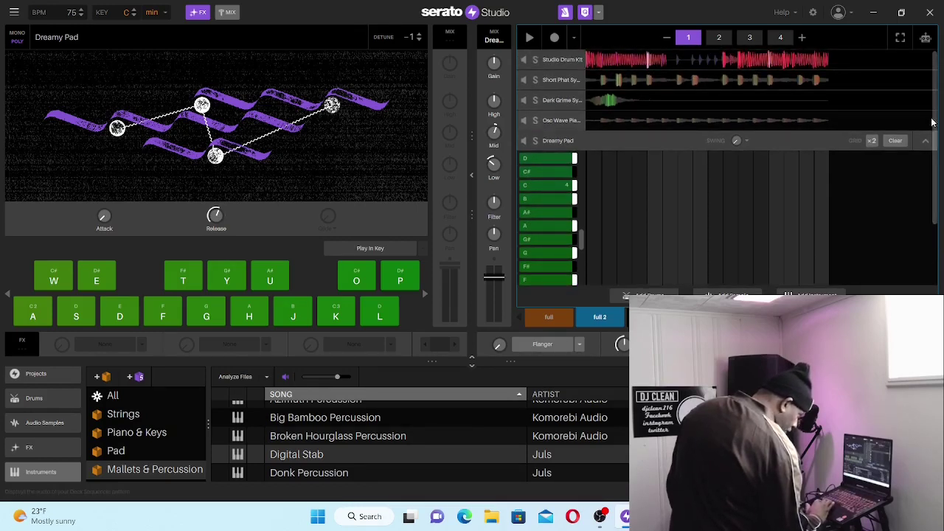
pyautogui.click(564, 120)
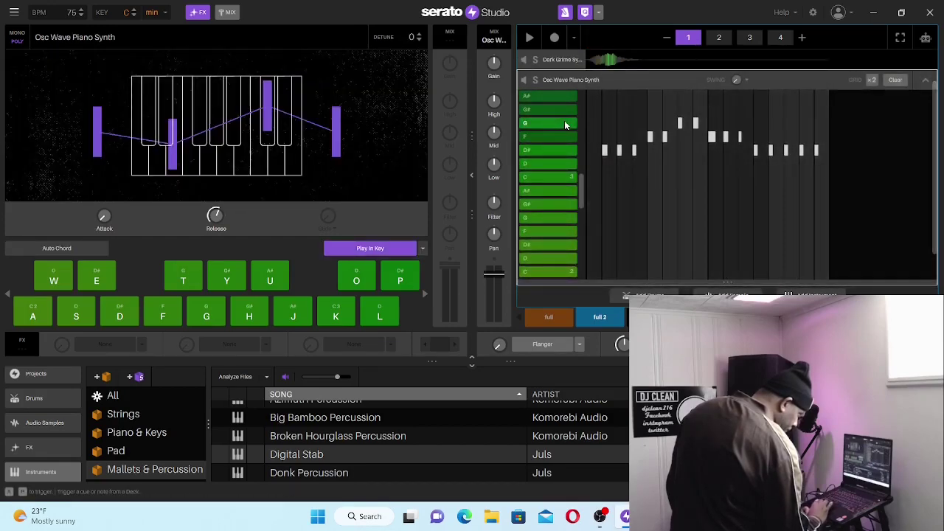
pyautogui.click(529, 39)
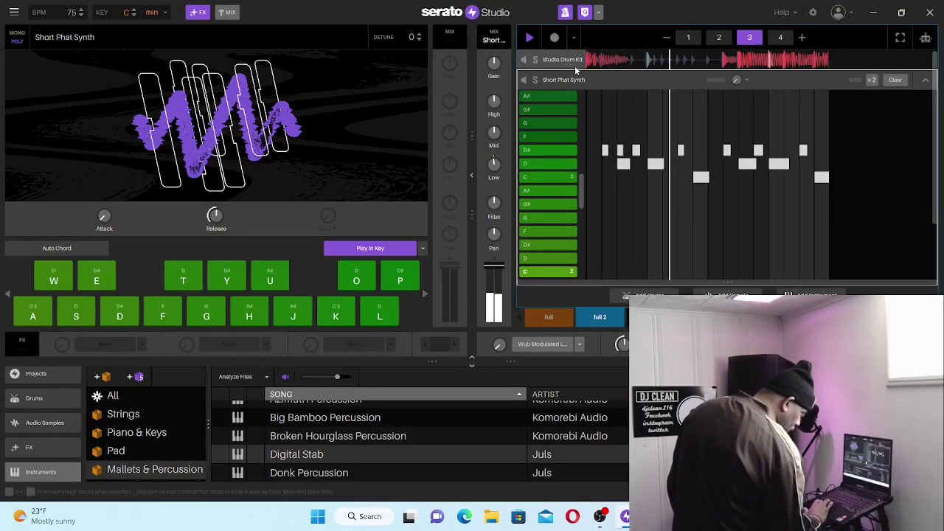
pyautogui.click(570, 62)
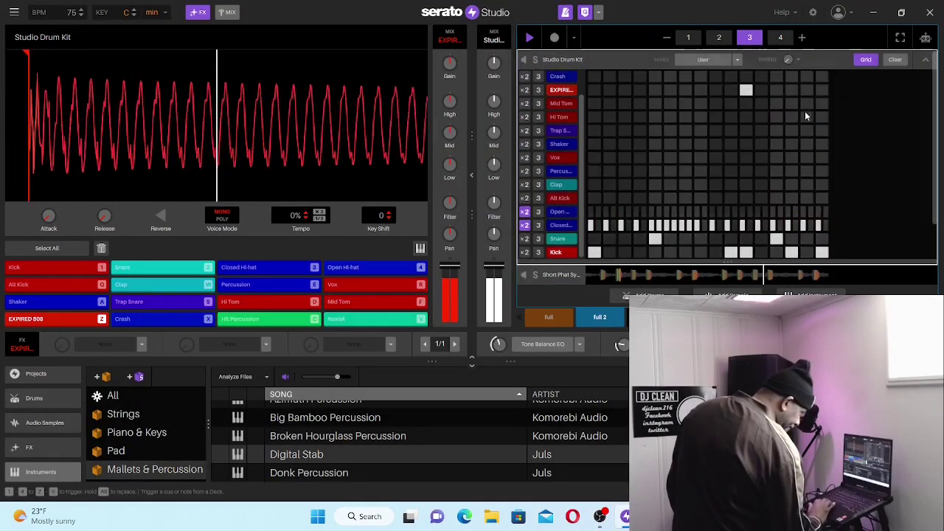
pyautogui.click(926, 60)
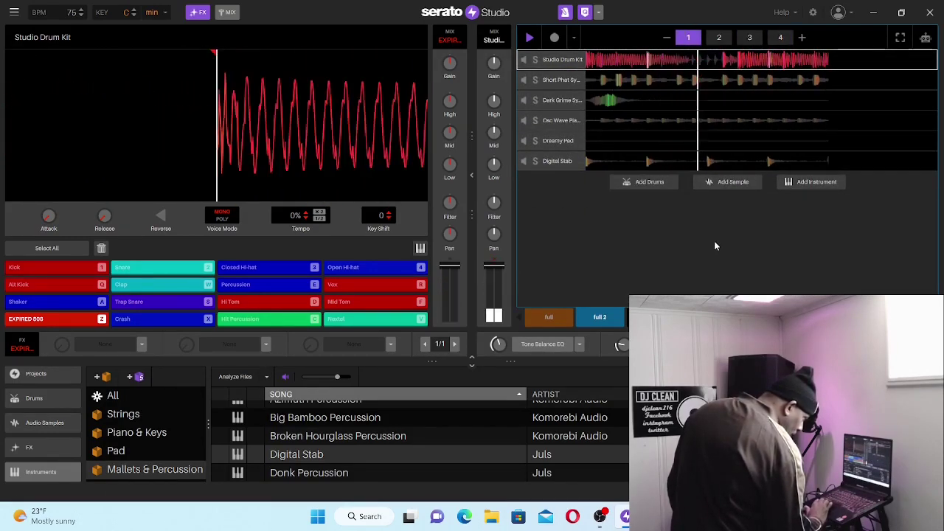
# - Delete the Digital Stab notes from all four bars of the full 2 scene
pyautogui.click(560, 161)
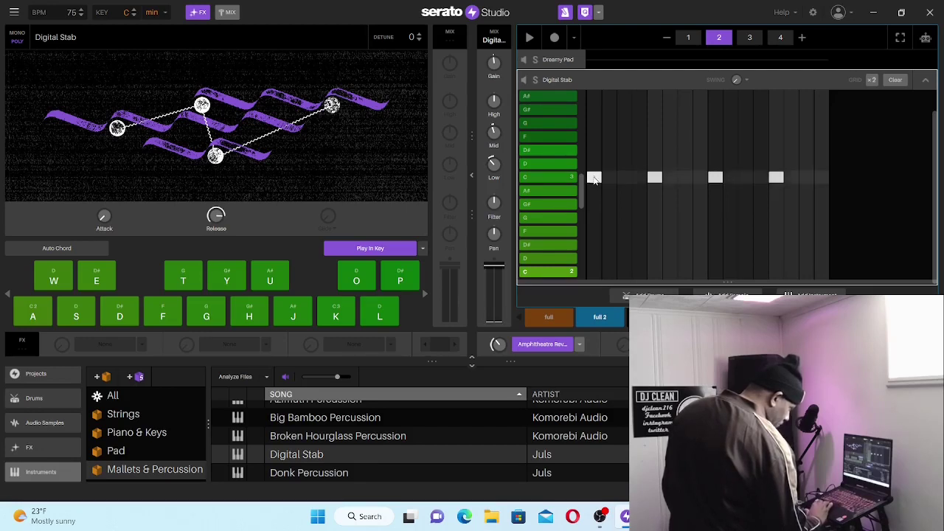
pyautogui.click(594, 178)
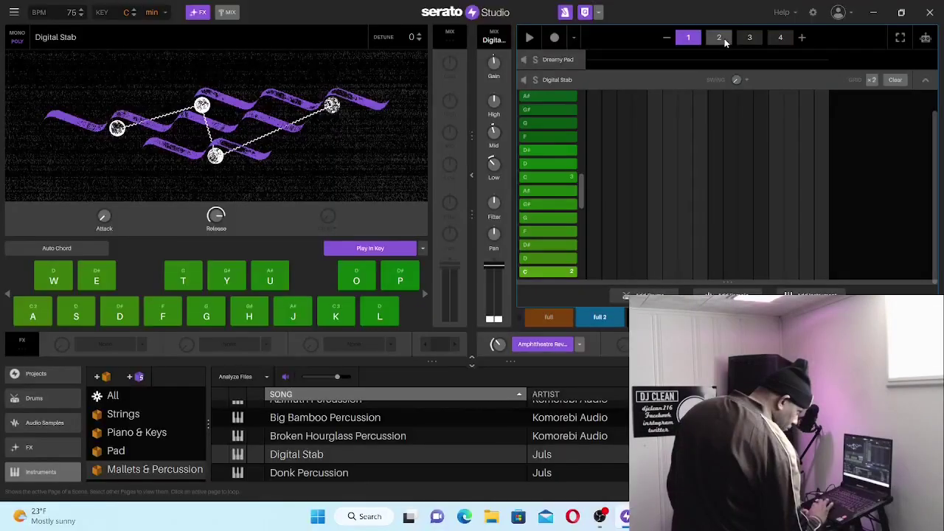
pyautogui.click(720, 38)
pyautogui.click(749, 38)
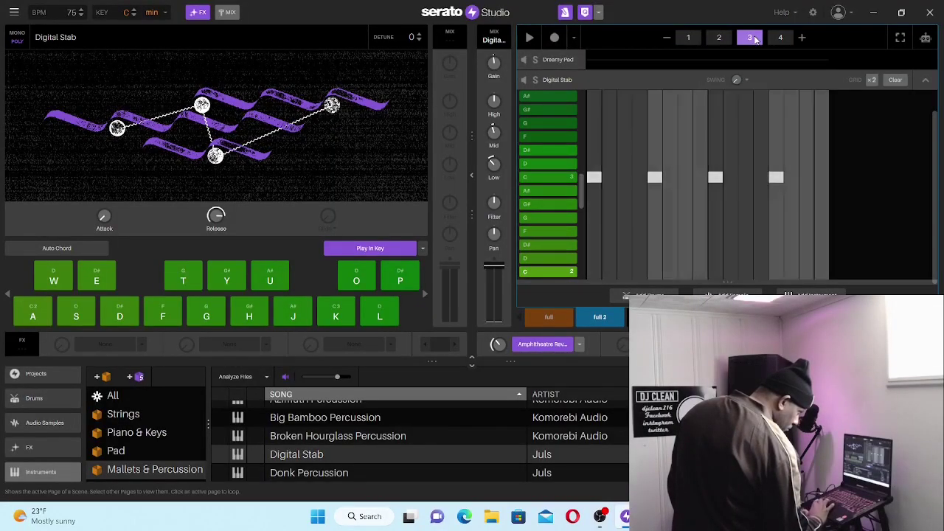
pyautogui.click(776, 178)
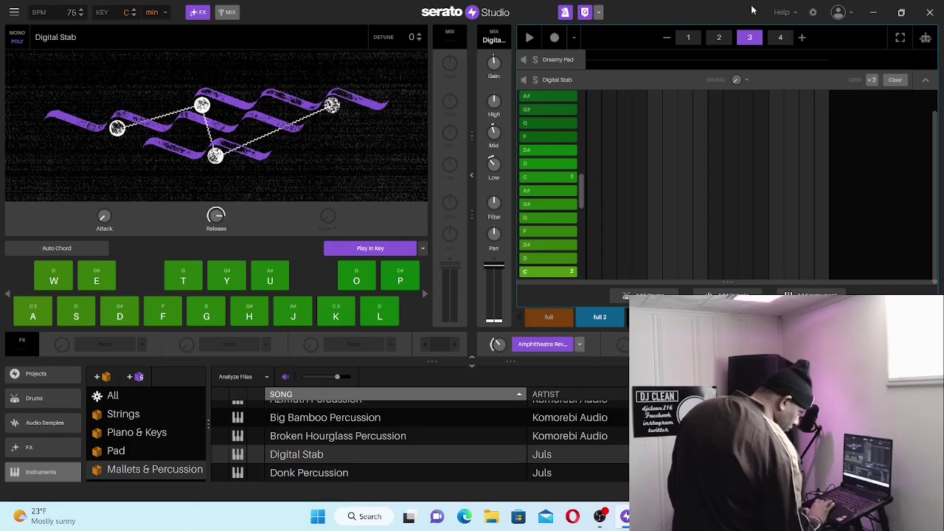
pyautogui.click(782, 38)
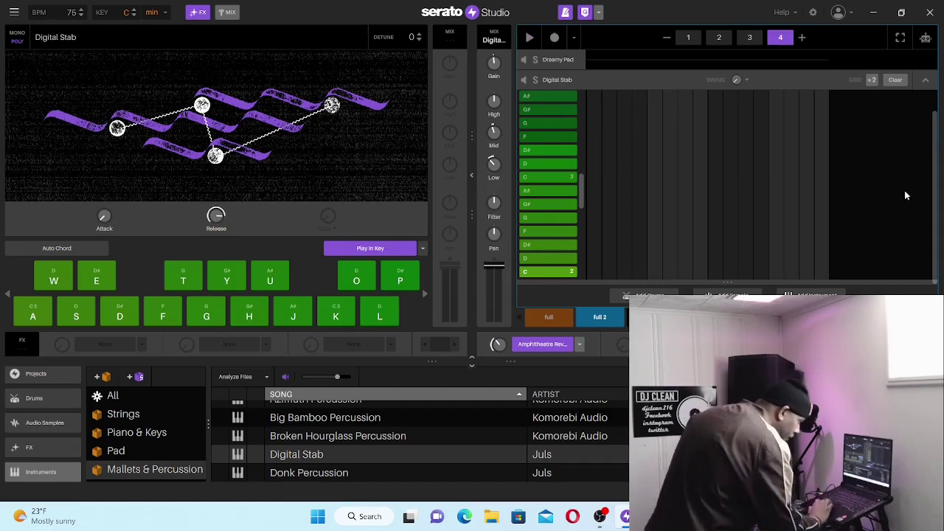
# - Play back the full scene and the main scene to compare them
pyautogui.click(535, 317)
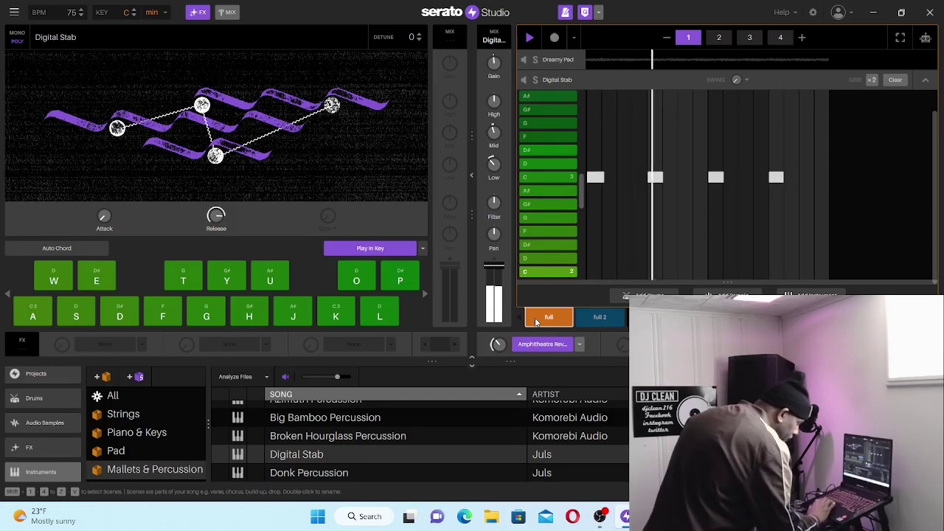
pyautogui.press('space')
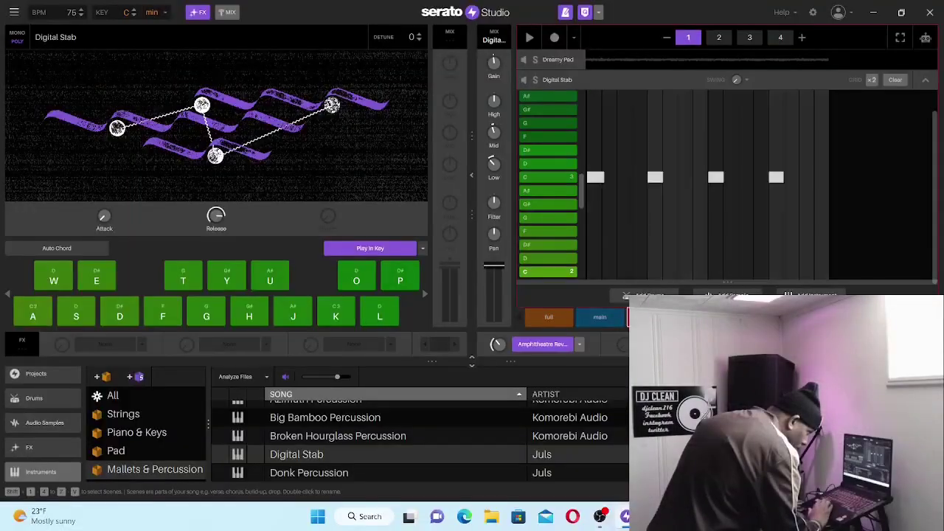
pyautogui.press('space')
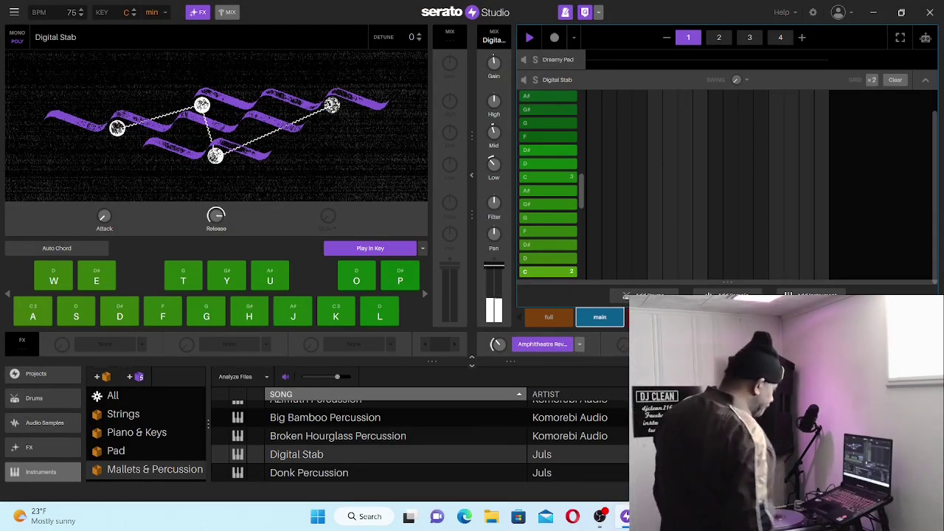
pyautogui.press('space')
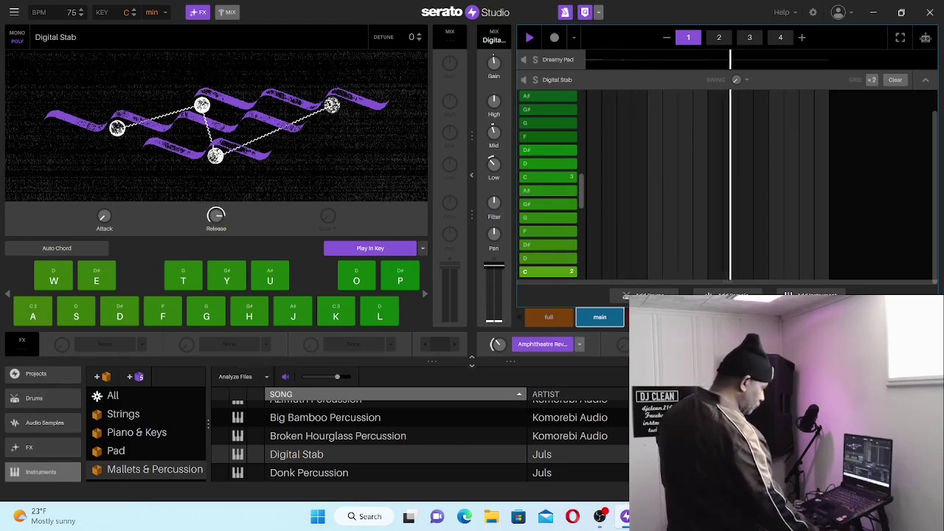
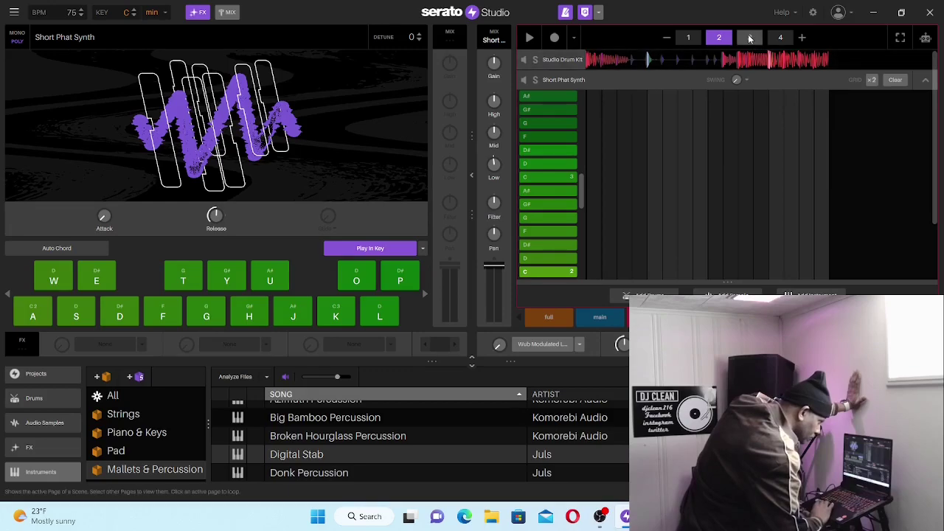
# - Delete the Short Phat Synth notes from every bar of the third scene
pyautogui.click(751, 38)
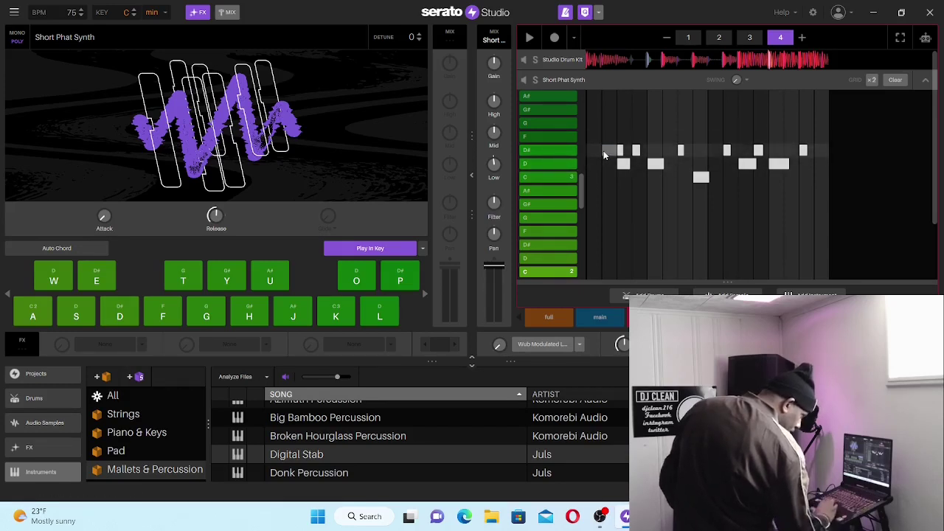
pyautogui.moveTo(604, 151); pyautogui.dragTo(621, 149)
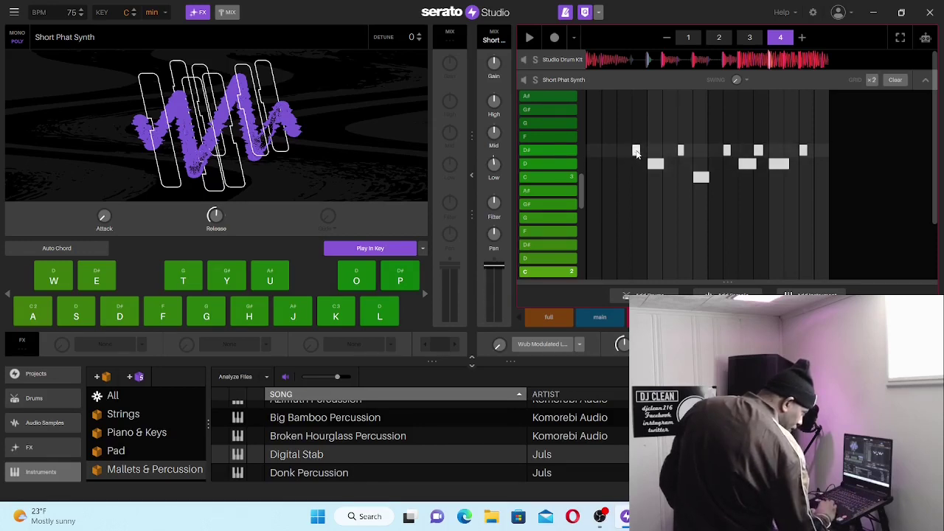
pyautogui.click(636, 152)
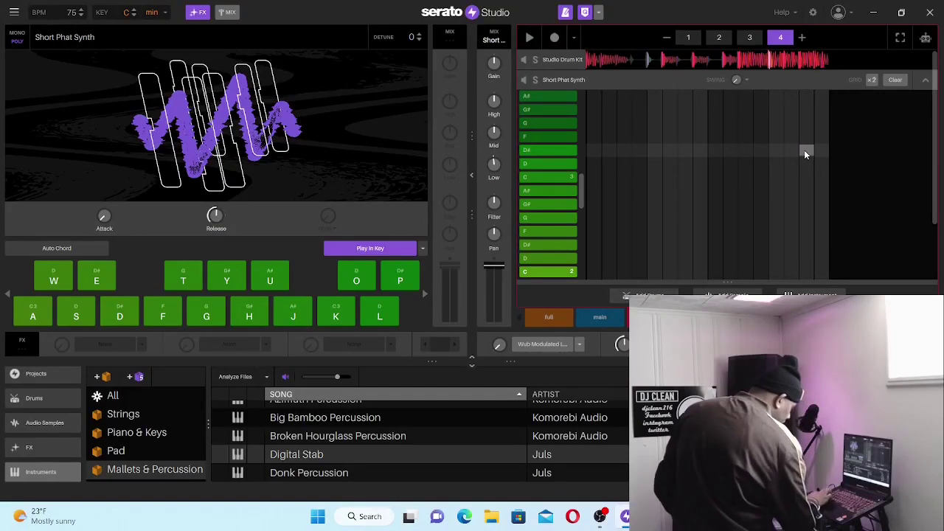
pyautogui.click(748, 39)
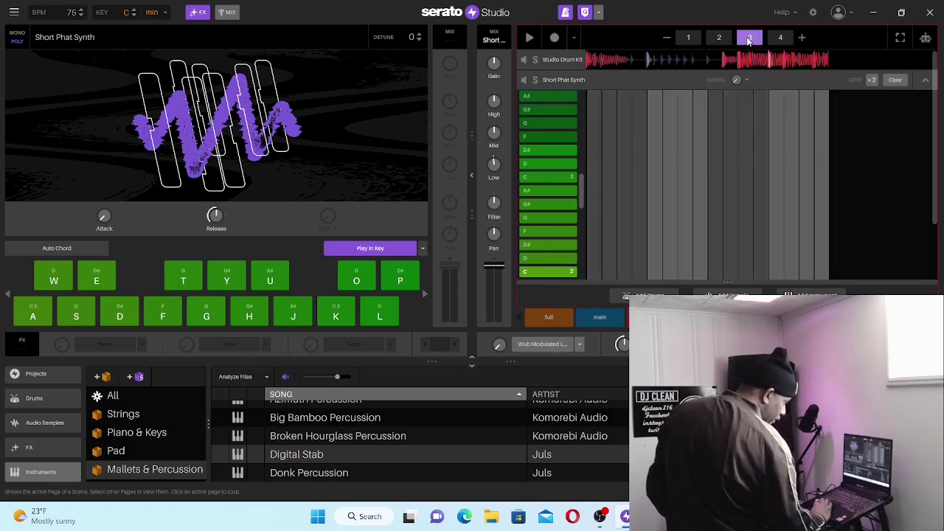
pyautogui.click(718, 38)
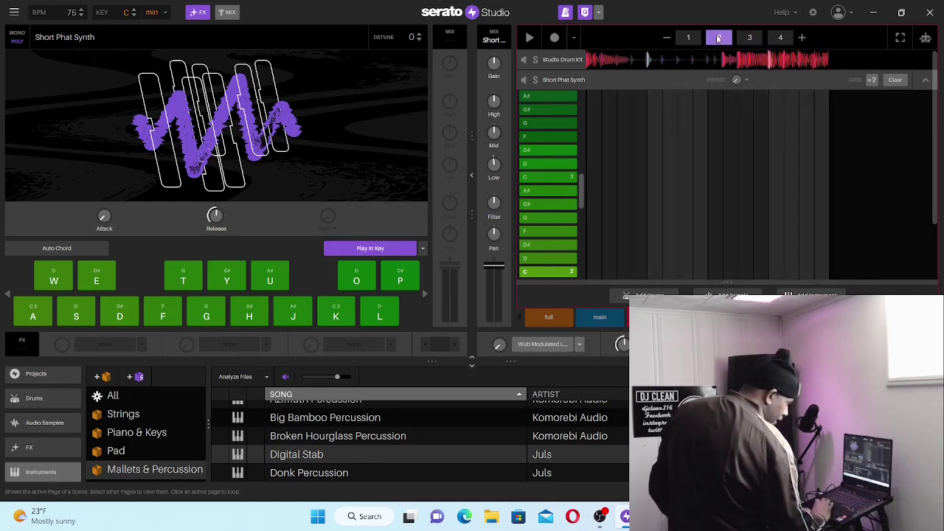
pyautogui.click(688, 39)
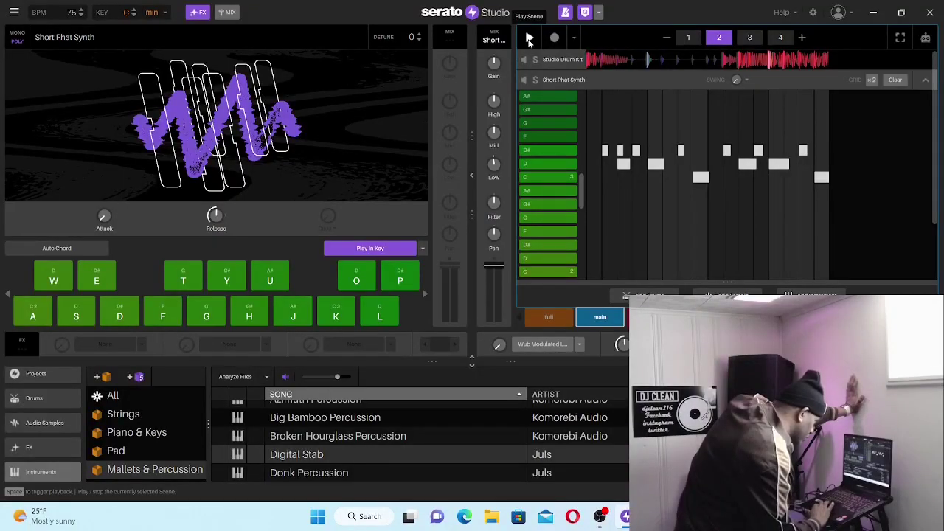
# - Play the main scene and lower the Short Phat Synth channel volume slightly below 0.00 dB
pyautogui.click(529, 40)
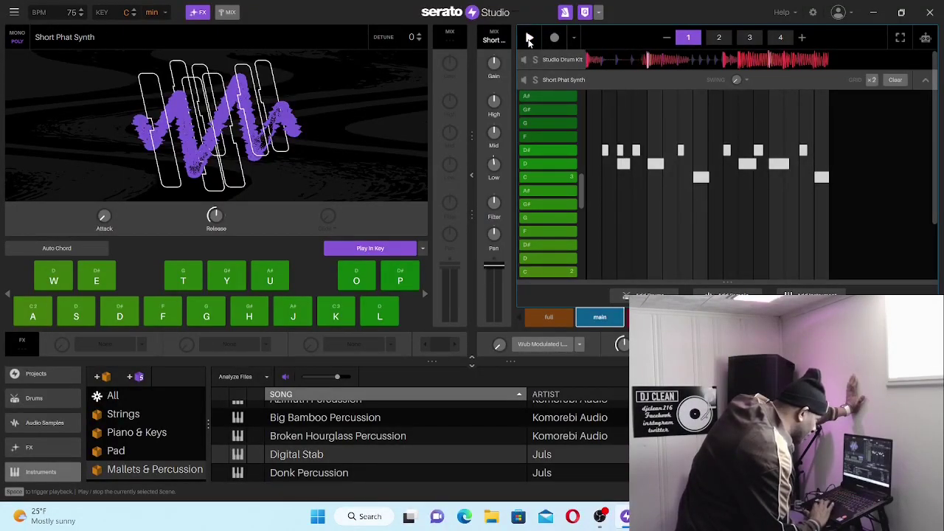
pyautogui.click(493, 269)
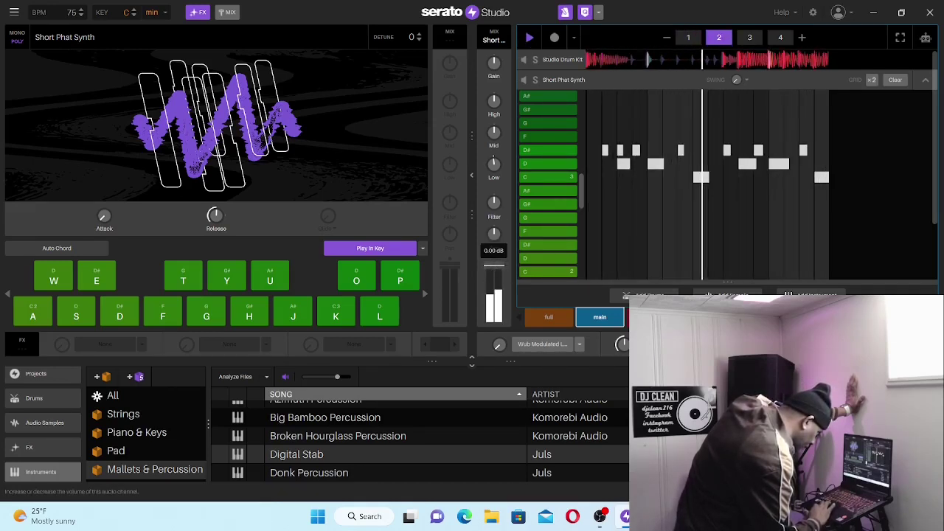
pyautogui.moveTo(493, 265); pyautogui.dragTo(494, 274)
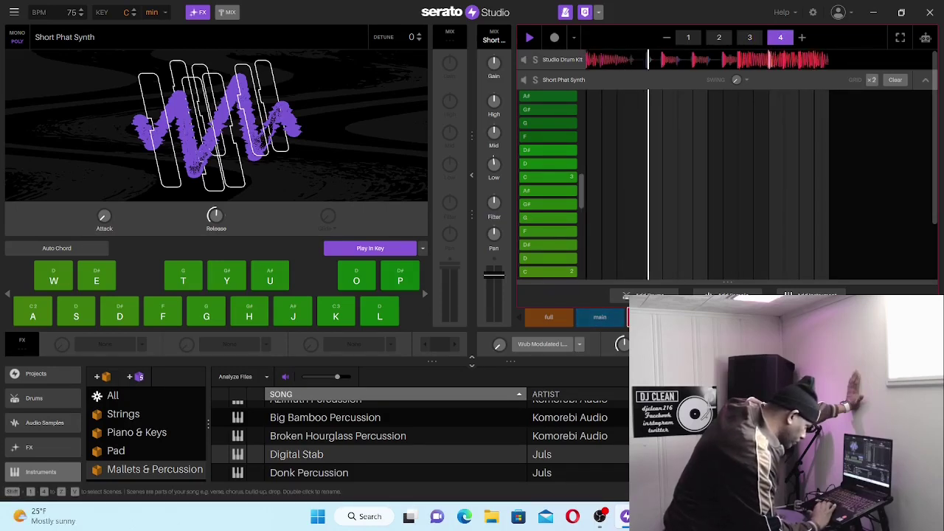
# - Audition the arrangement by switching playback between the third scene, the main scene and the full scene
pyautogui.click(600, 318)
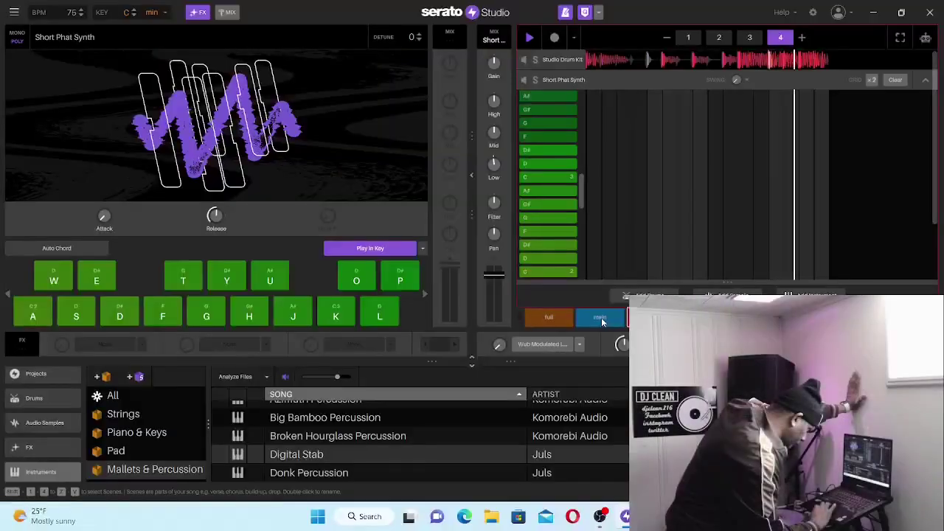
pyautogui.click(601, 319)
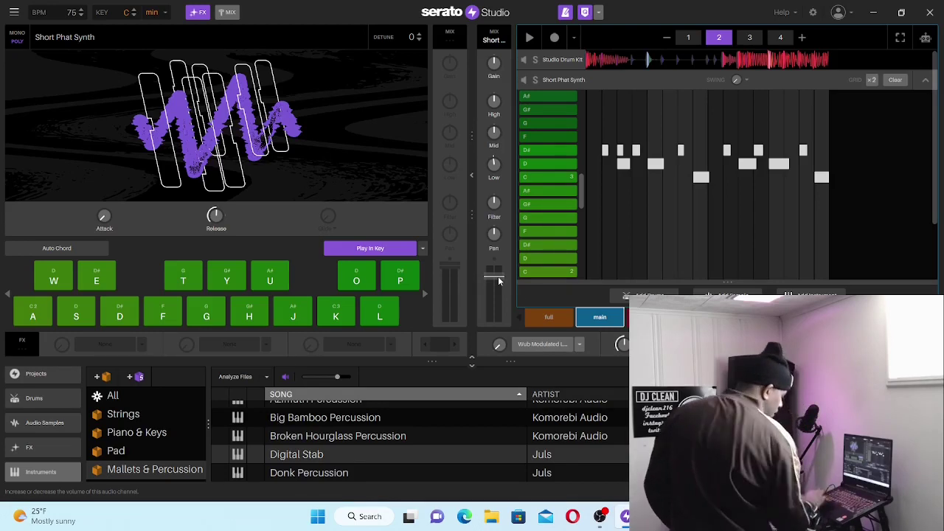
pyautogui.press('space')
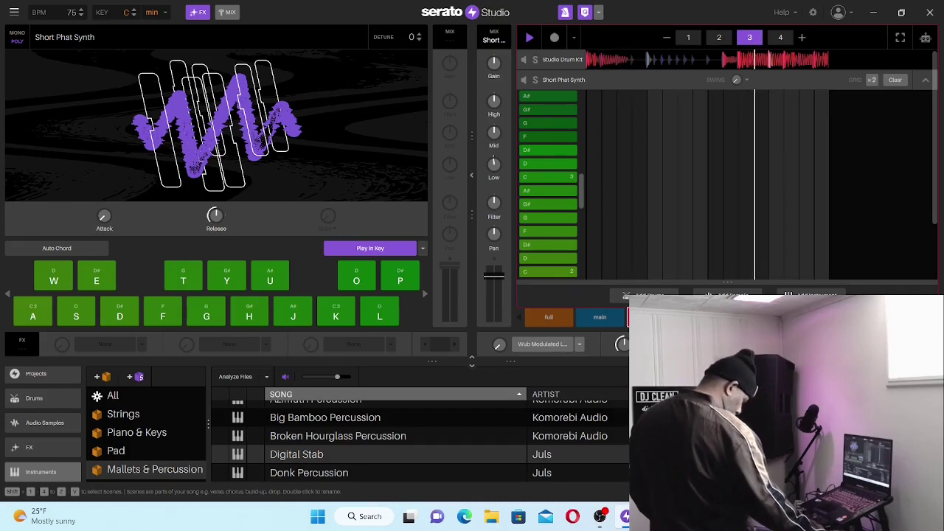
pyautogui.click(603, 318)
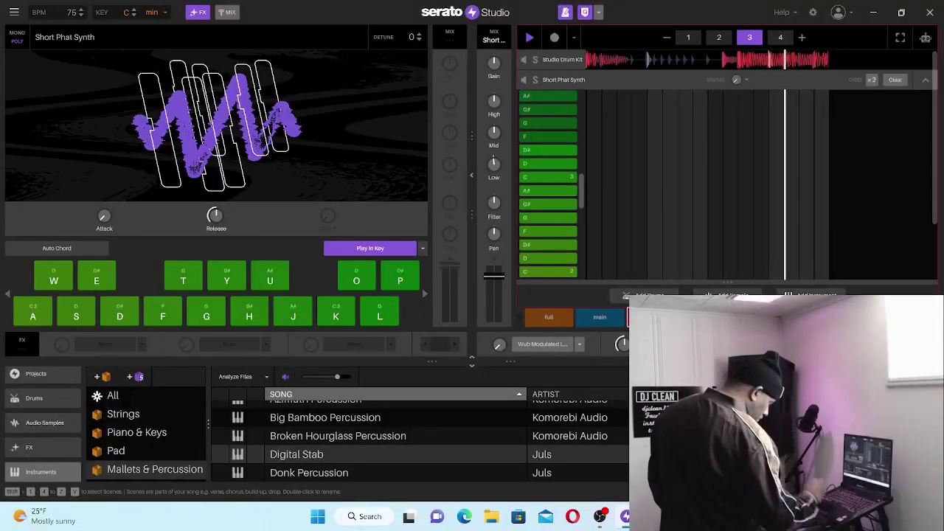
pyautogui.click(548, 318)
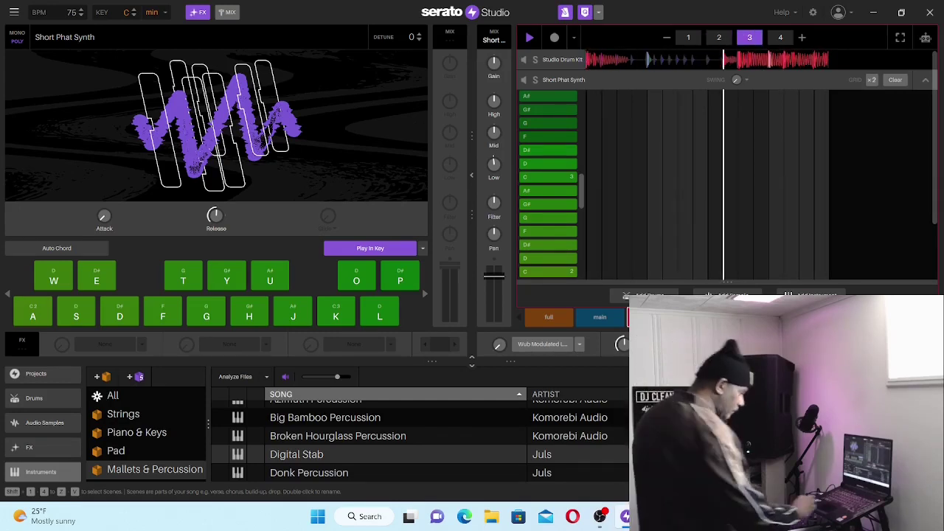
pyautogui.click(558, 319)
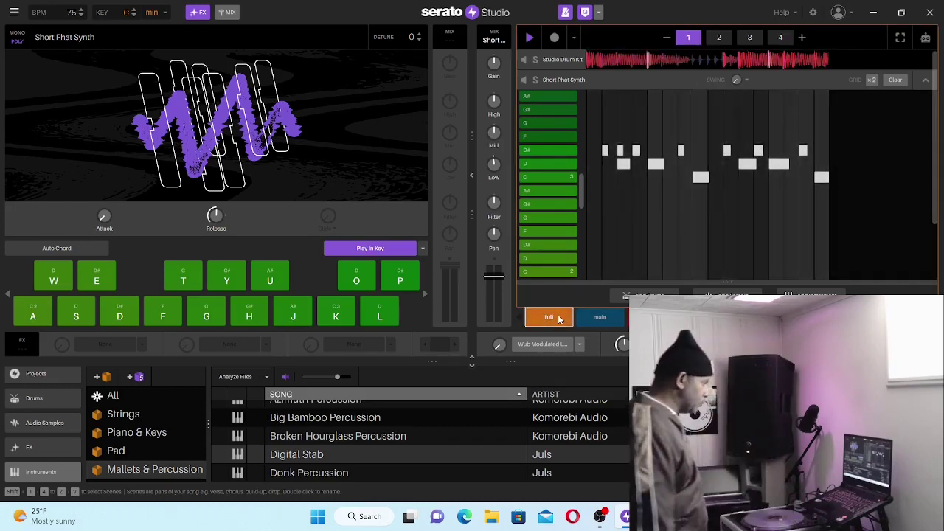